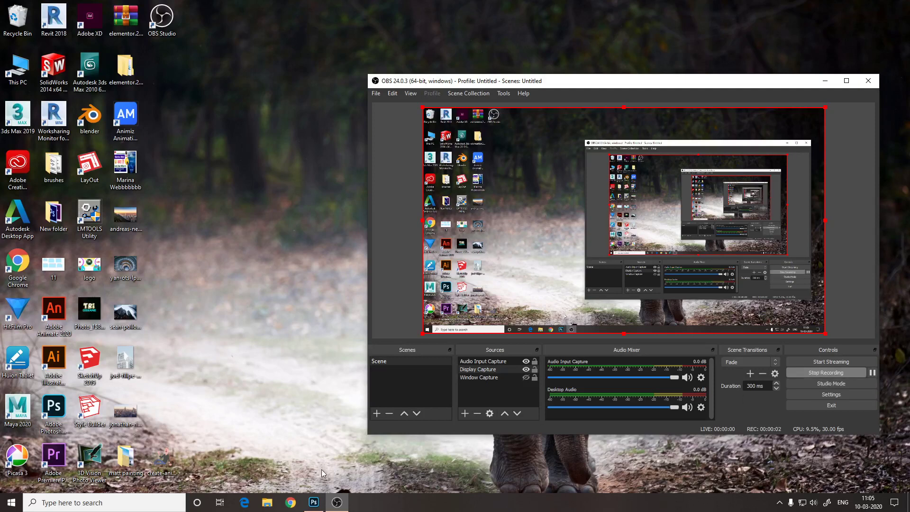
Bring the blank 6.4 × 3.6 inch Untitled-1 document forward from the taskbar.
left_click(313, 502)
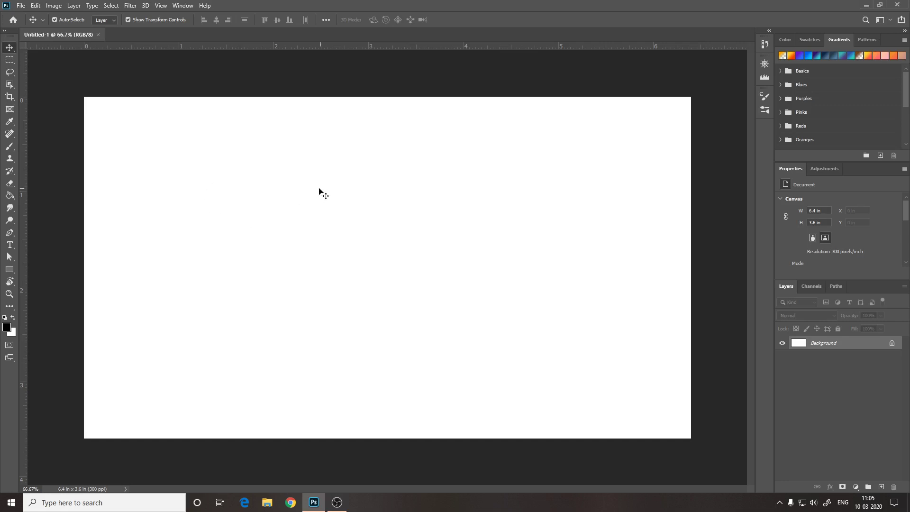
Show the Color panel and switch from the Move tool to the Rectangular Marquee tool.
left_click(789, 42)
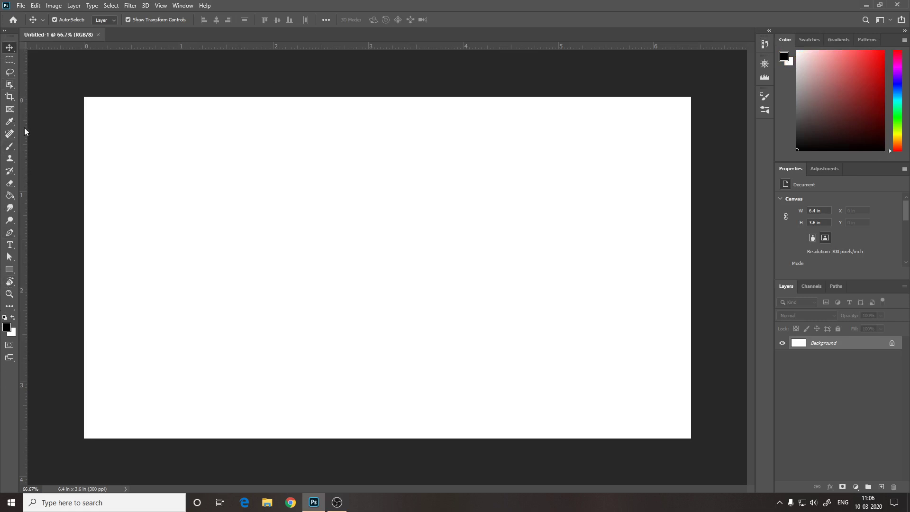
right_click(15, 50)
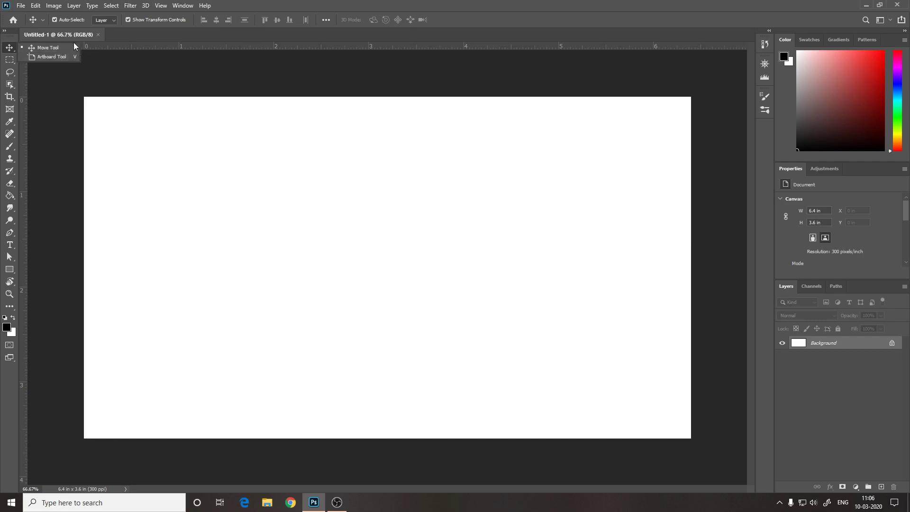
left_click(13, 61)
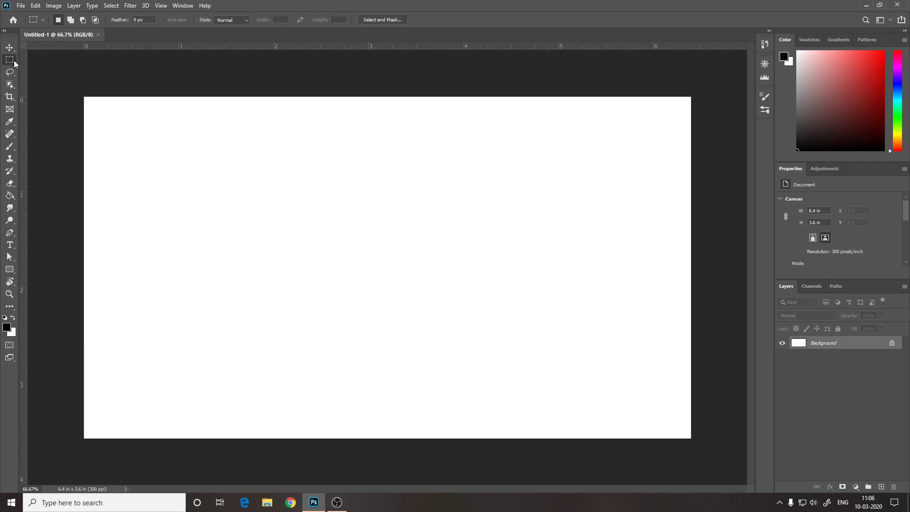
Browse the Marquee, Lasso and Object Selection flyouts, then pick the Quick Selection Tool.
right_click(12, 61)
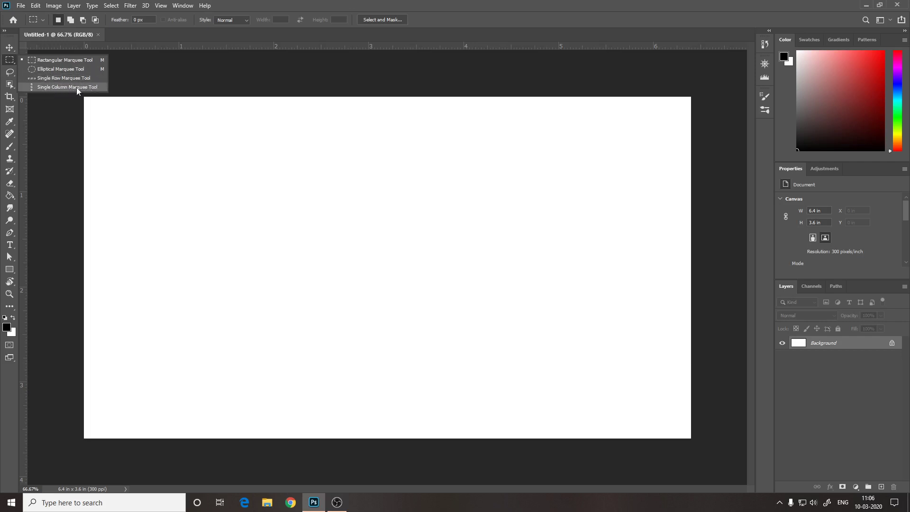
left_click(11, 76)
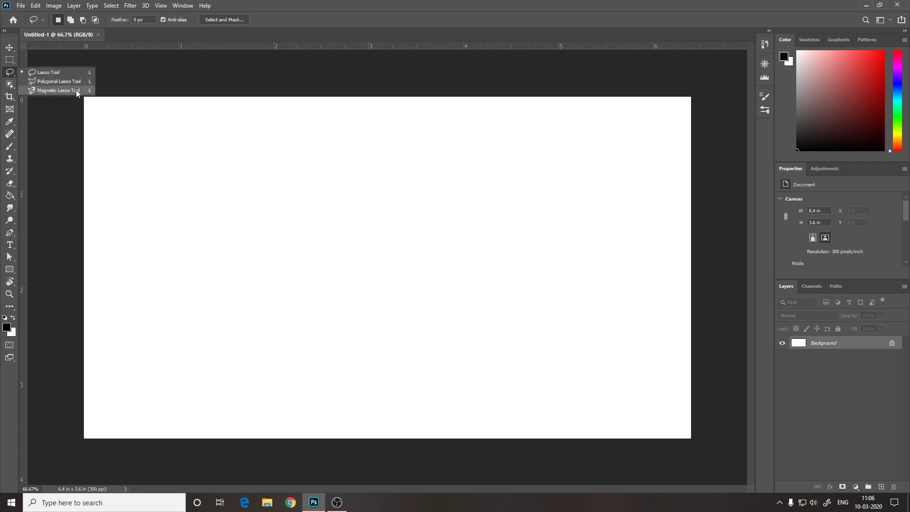
left_click(11, 87)
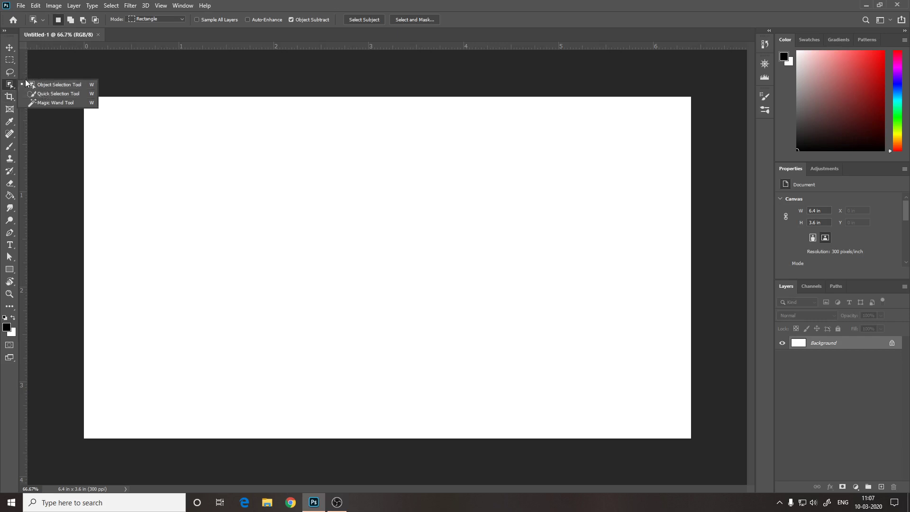
left_click(56, 92)
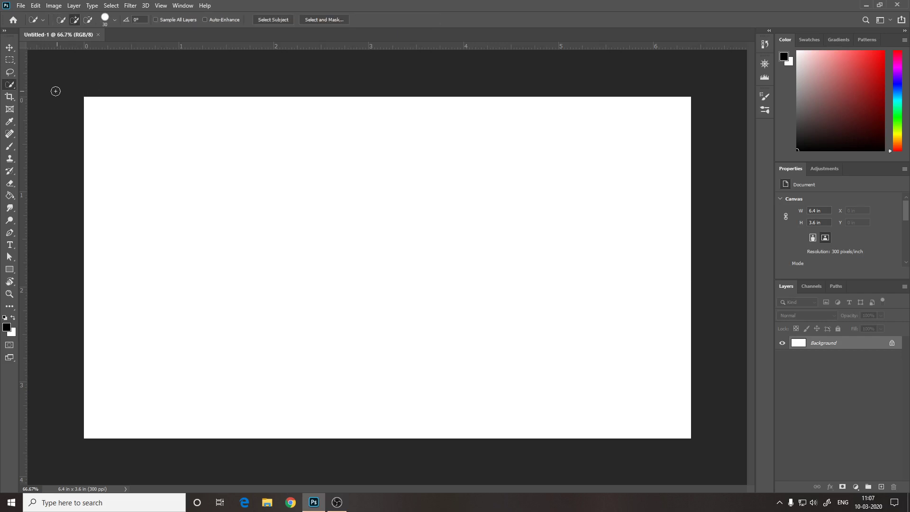
Browse the Object Selection, Crop, Frame and Eyedropper tool groups.
right_click(13, 87)
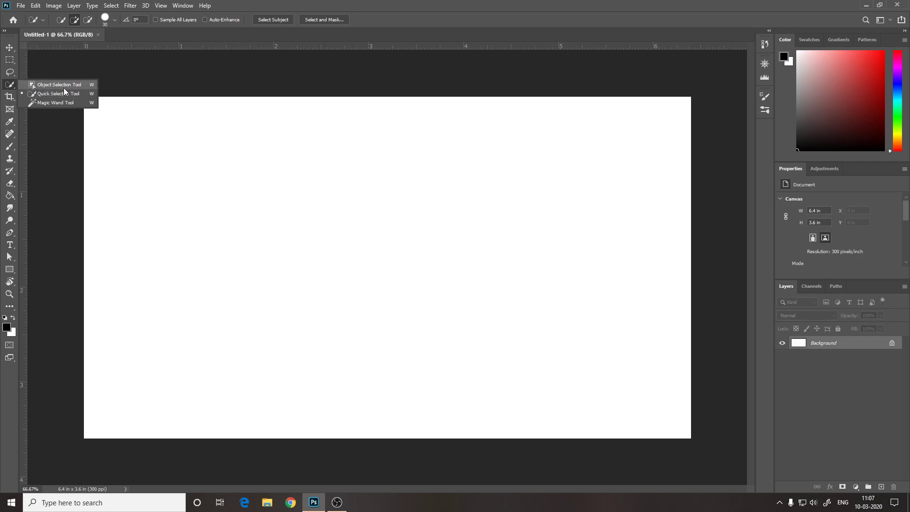
left_click(9, 99)
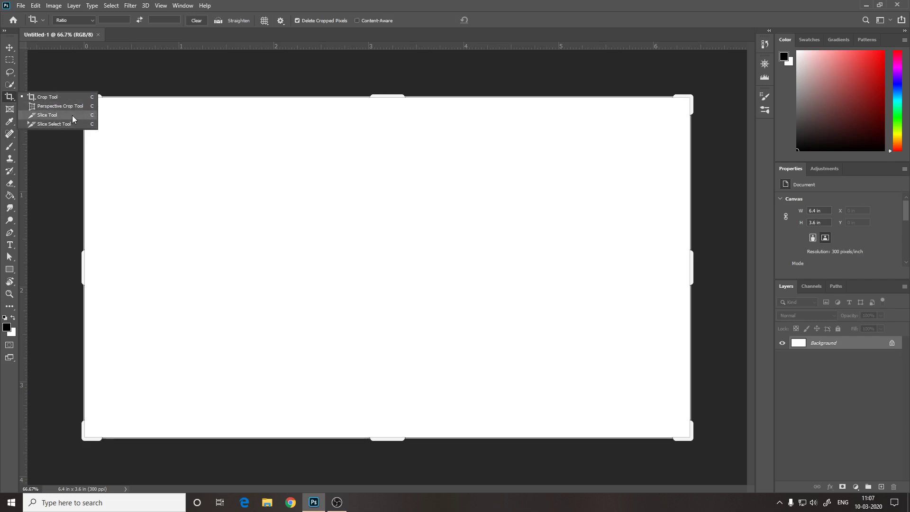
left_click(9, 111)
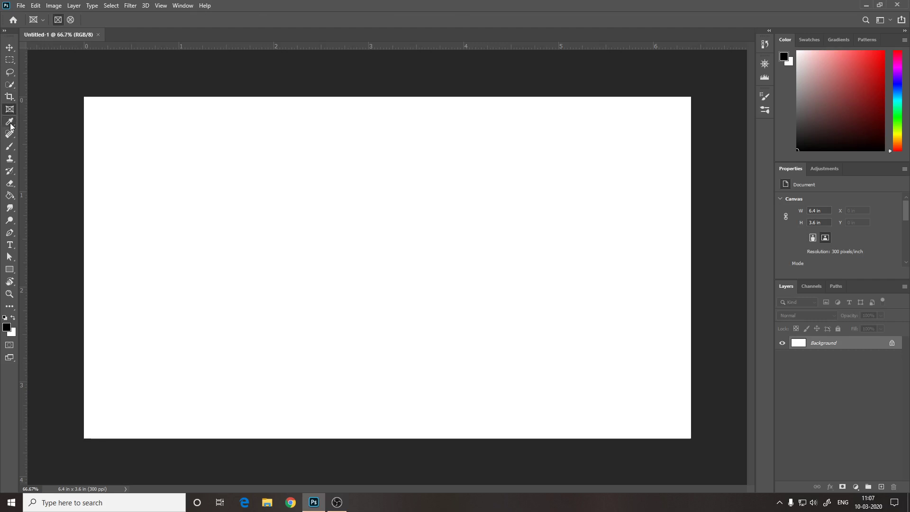
left_click(10, 125)
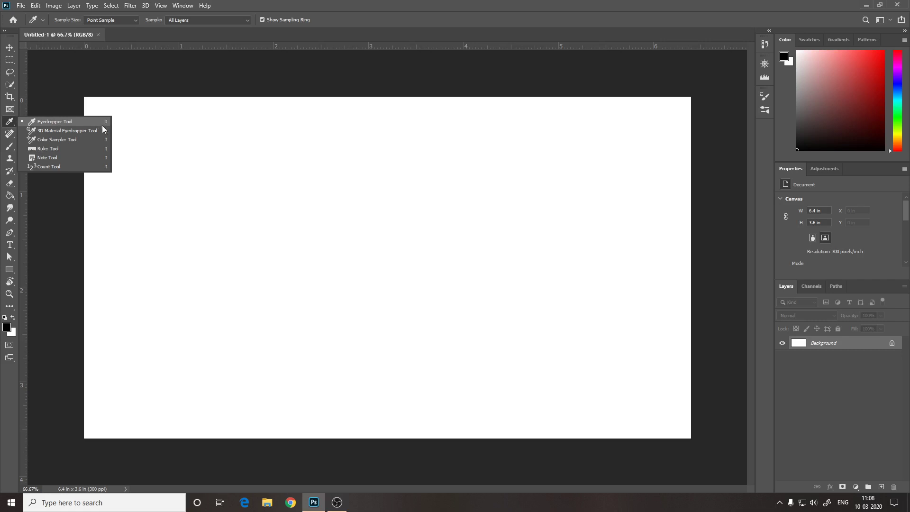
Look through the Spot Healing tool group and select the Brush Tool.
left_click(13, 137)
right_click(13, 137)
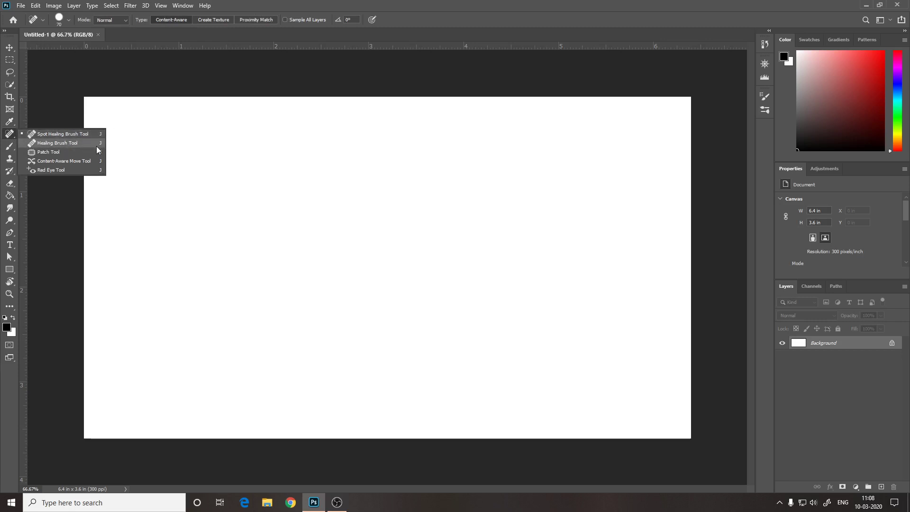
left_click(10, 135)
right_click(10, 135)
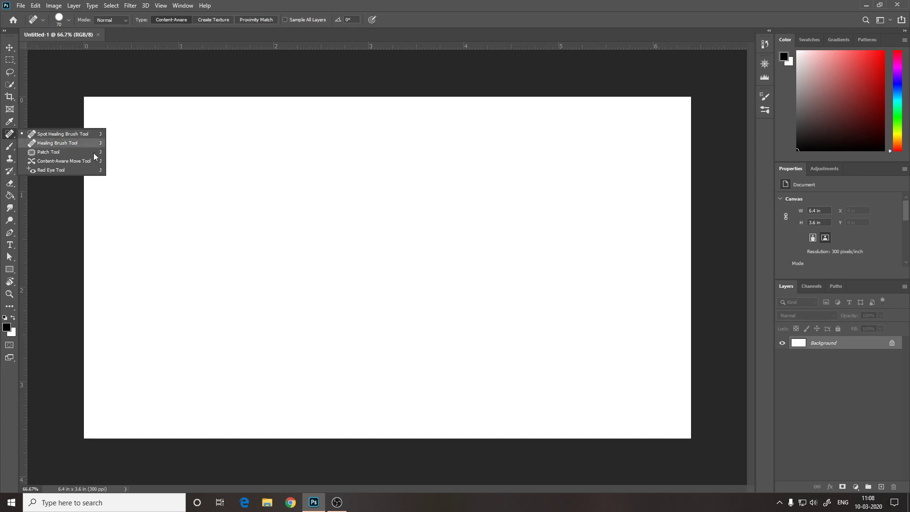
left_click(9, 147)
right_click(8, 147)
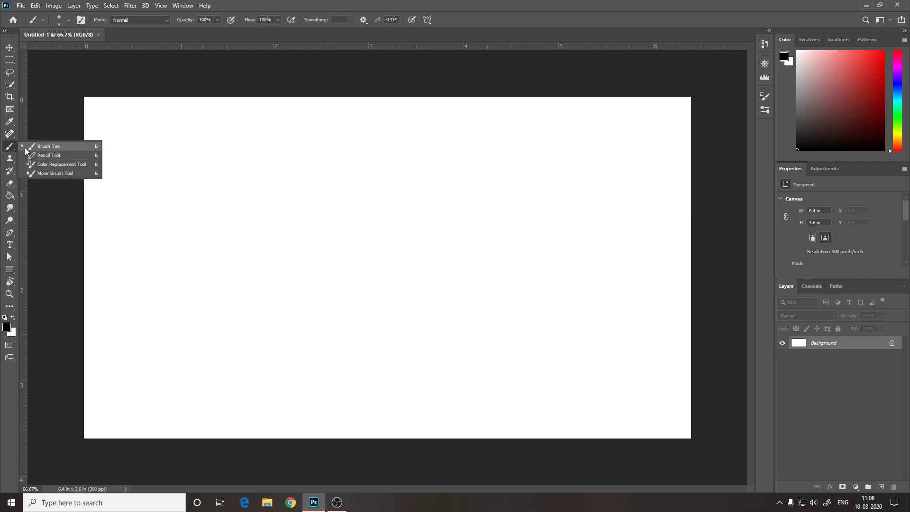
Paint a wavy black stroke on the canvas's left side, then browse through to the History Brush.
left_click_drag(242, 200, 140, 321)
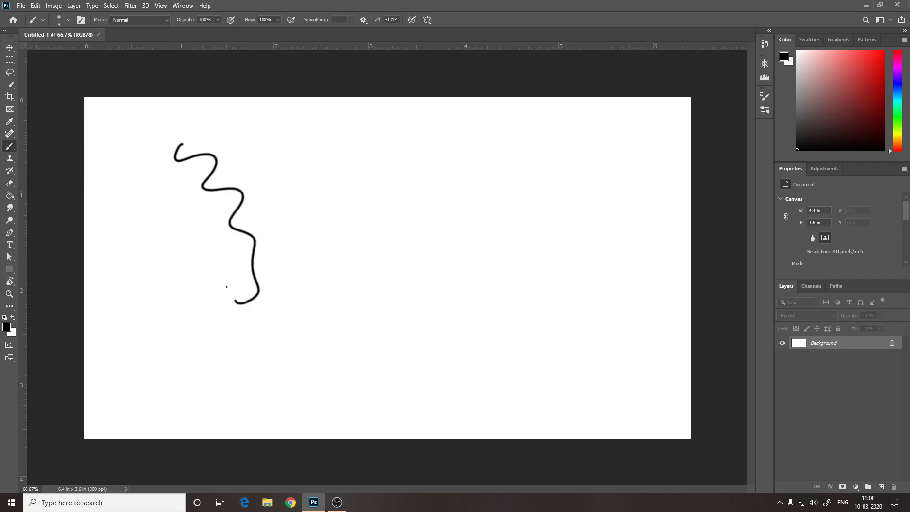
right_click(4, 142)
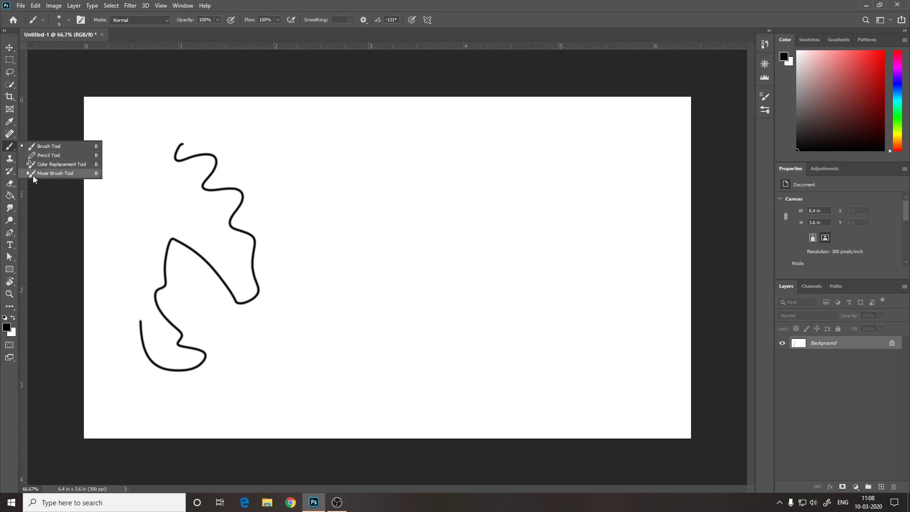
left_click(12, 159)
right_click(12, 160)
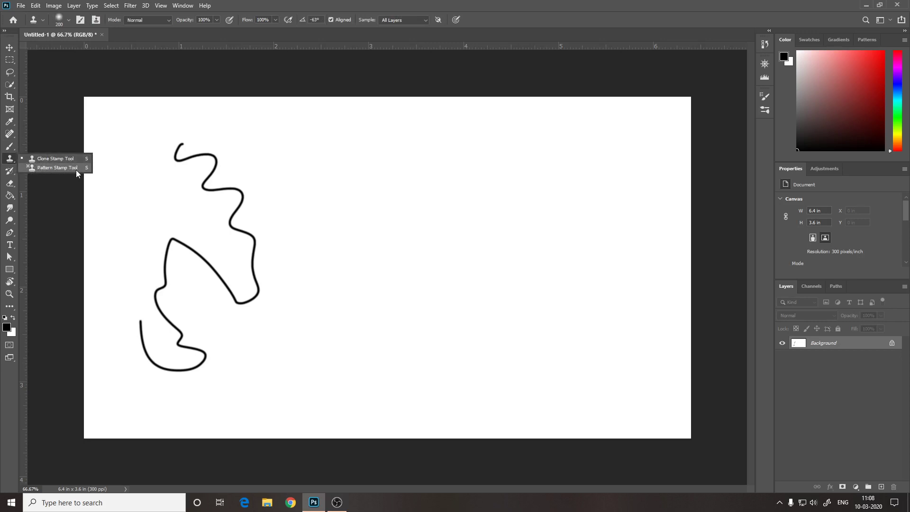
left_click(9, 173)
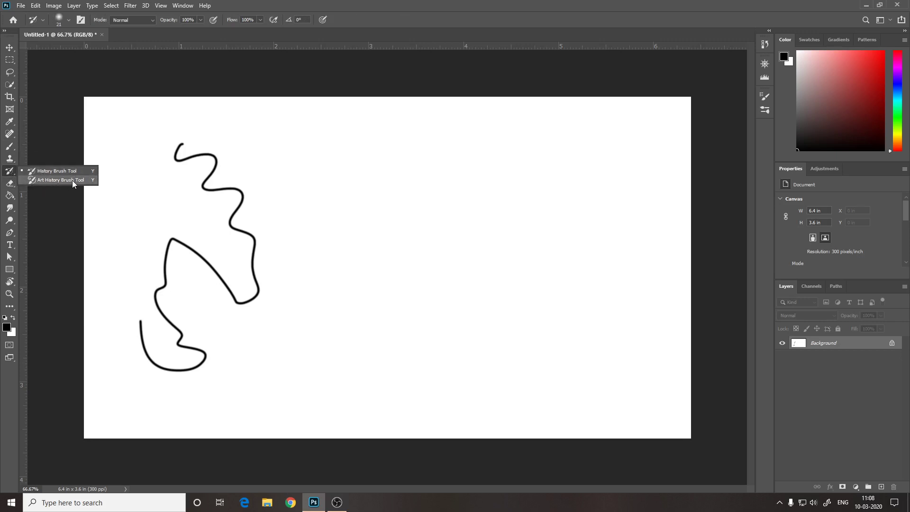
Cycle through the Eraser, Paint Bucket, Gradient, Smudge, Blur and Dodge tools.
left_click(10, 185)
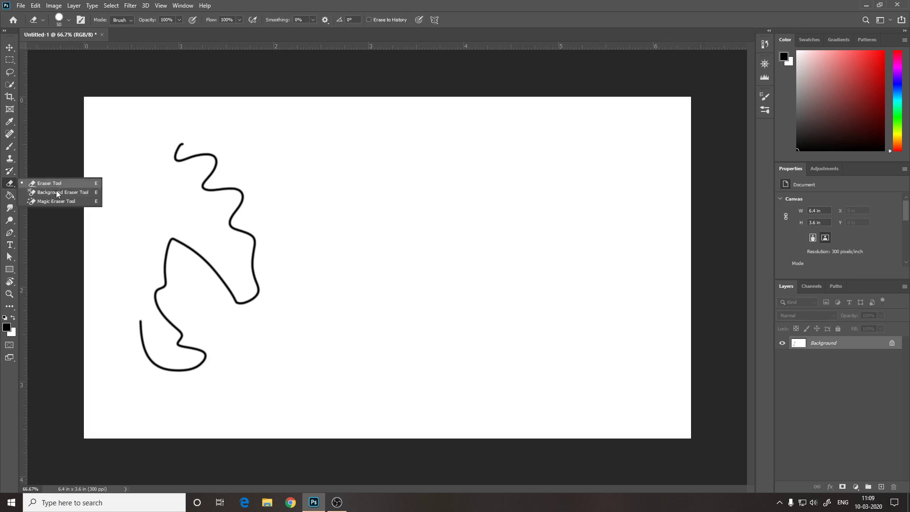
left_click(9, 197)
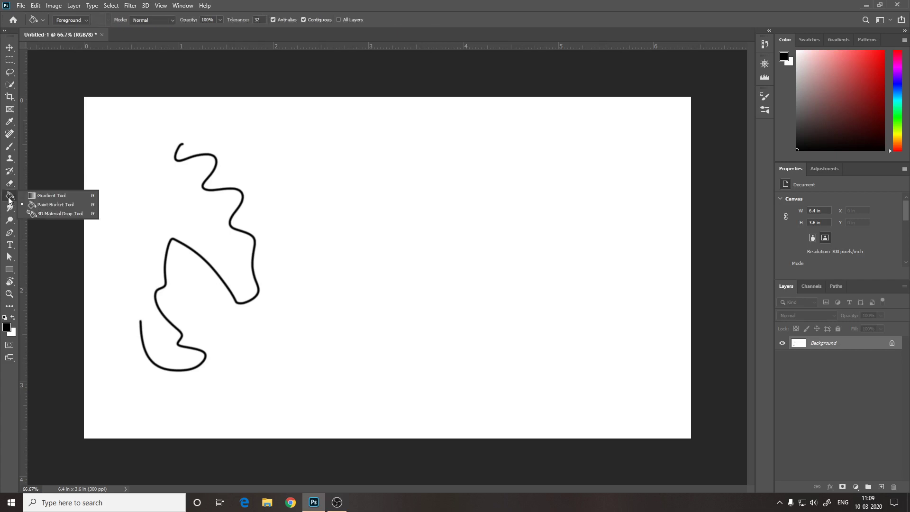
left_click(36, 197)
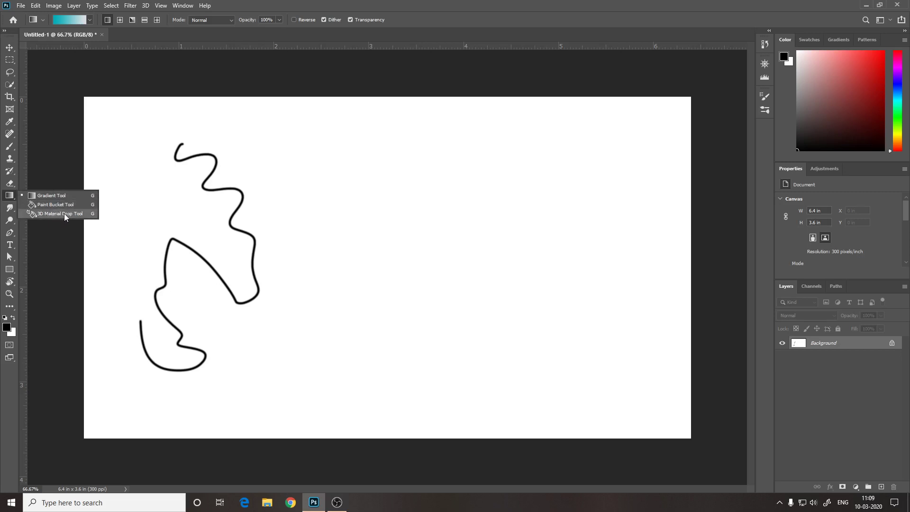
left_click(10, 207)
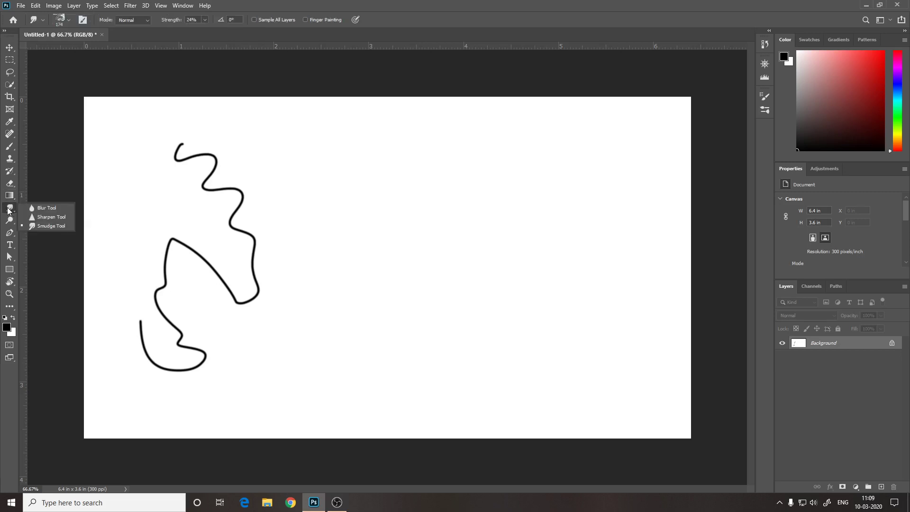
left_click(32, 207)
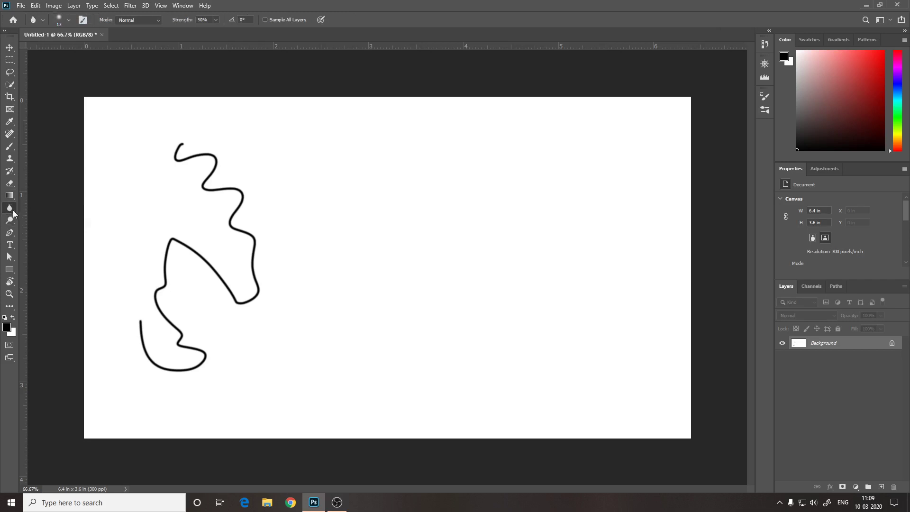
right_click(10, 208)
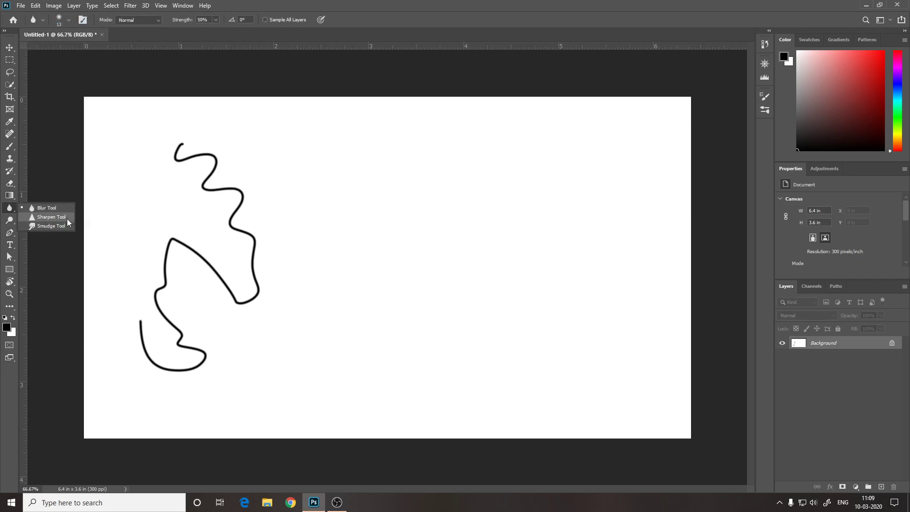
left_click(13, 223)
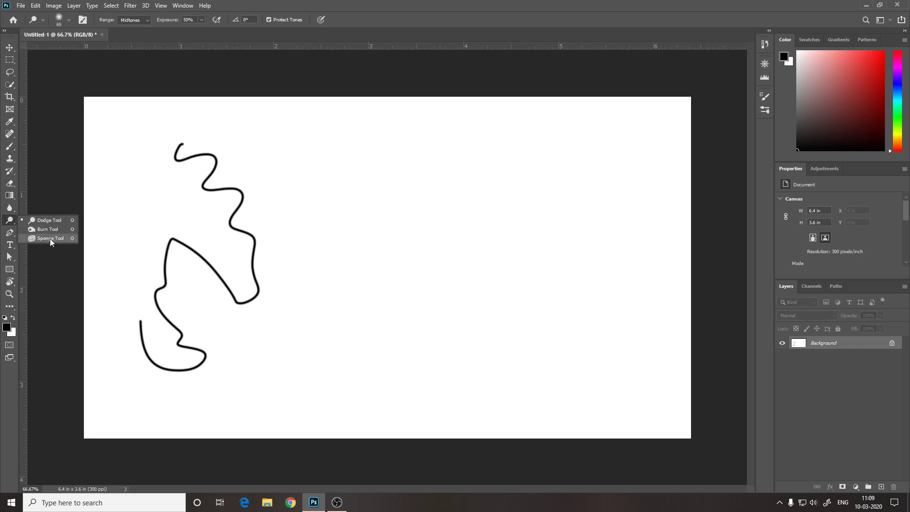
Select the Pen Tool in Shape mode with a 1 px stroke.
left_click(8, 233)
right_click(8, 235)
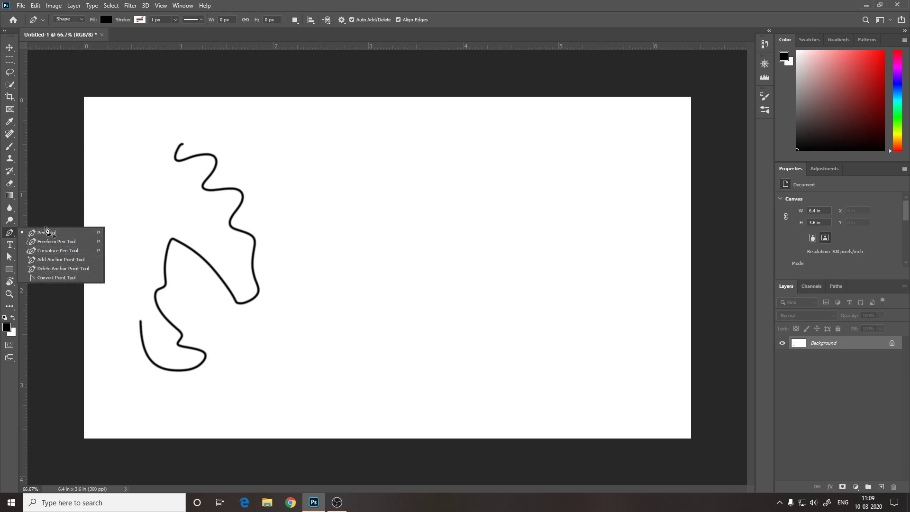
left_click(6, 251)
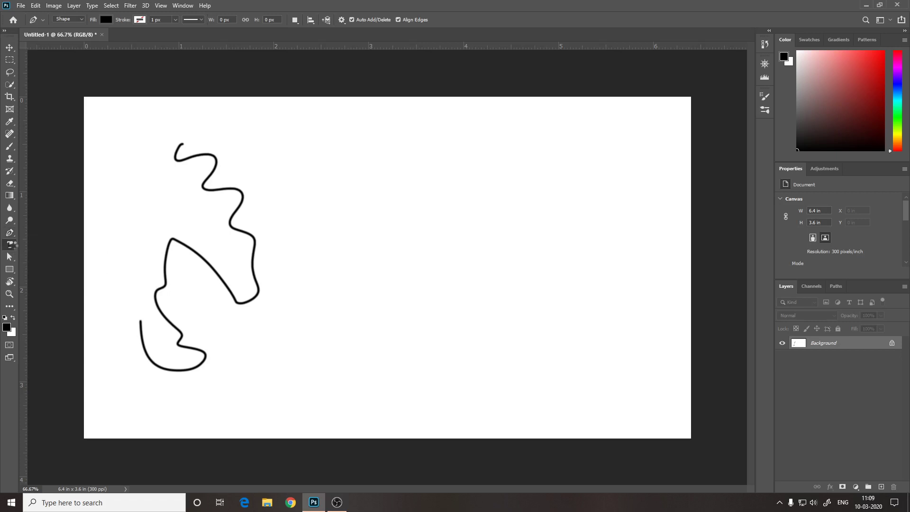
Add and commit the text 'gdfgdfgdfg' just above the squiggle.
left_click(10, 245)
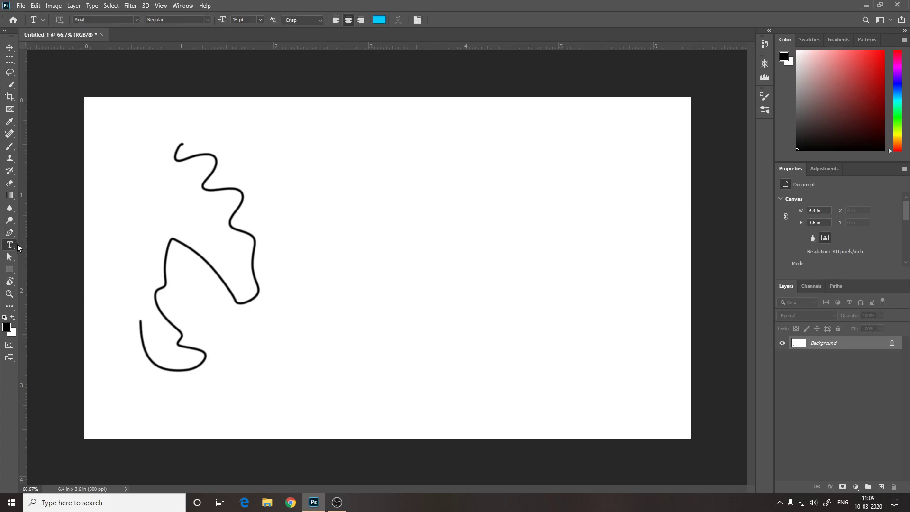
left_click(215, 171)
type("gdfg")
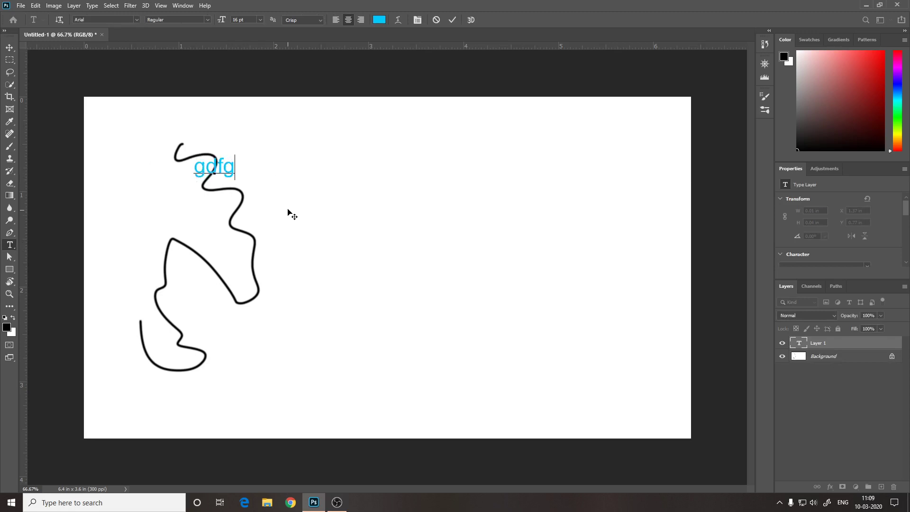
type("dfgdfg")
left_click(451, 20)
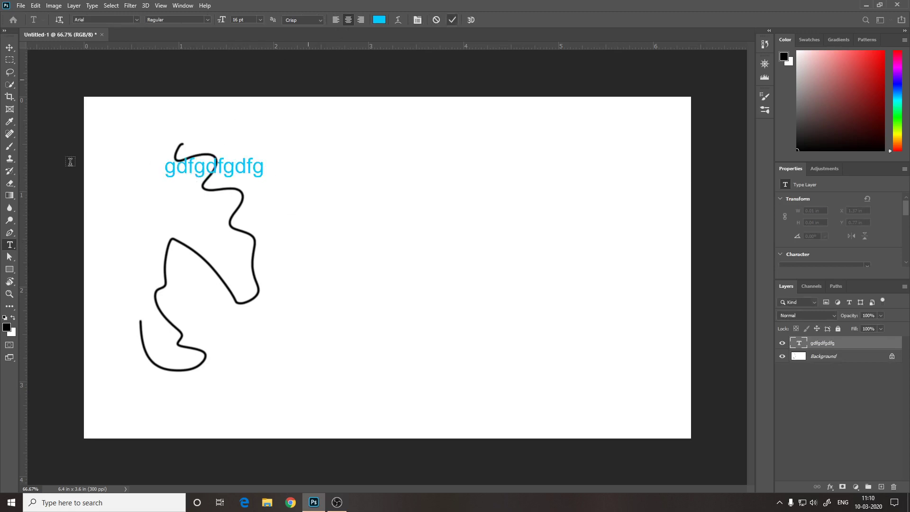
Browse the Path Selection and Shape tool groups, ending on the Rotate View tool at 0°.
left_click(9, 259)
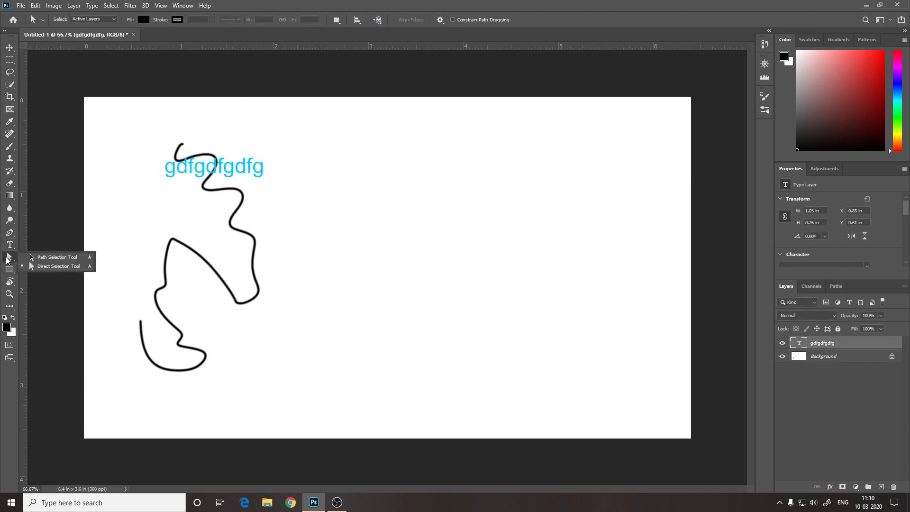
left_click(31, 257)
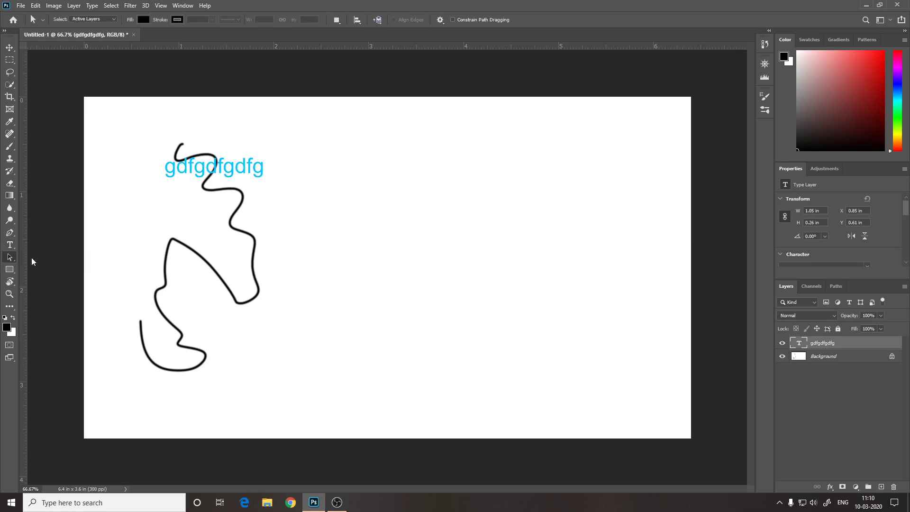
left_click(10, 258)
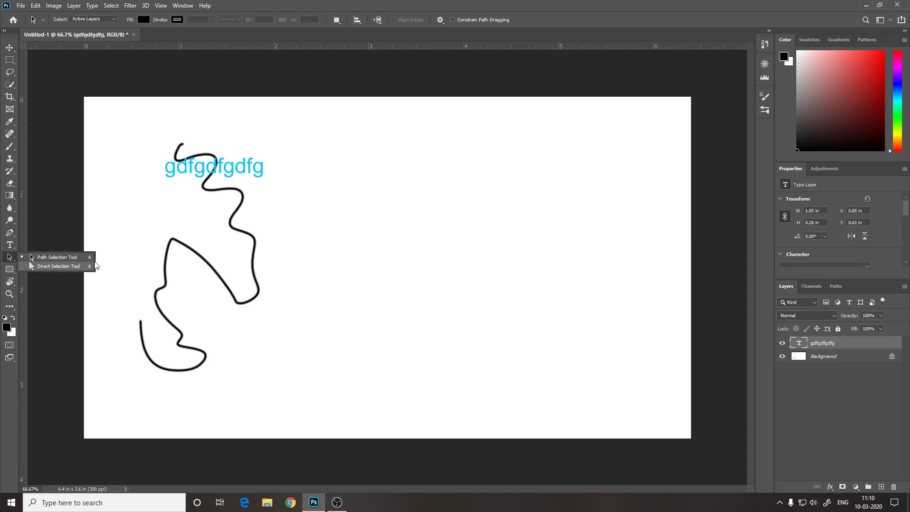
left_click(11, 272)
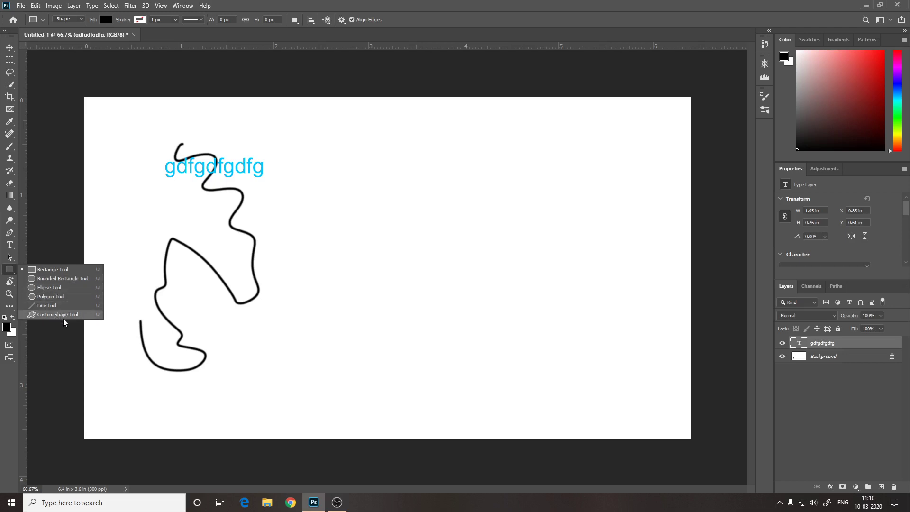
left_click(9, 271)
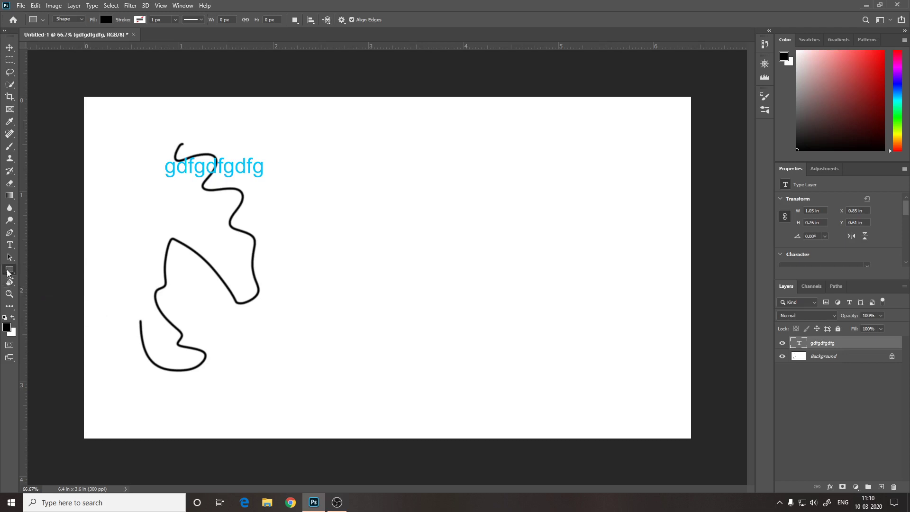
left_click(9, 283)
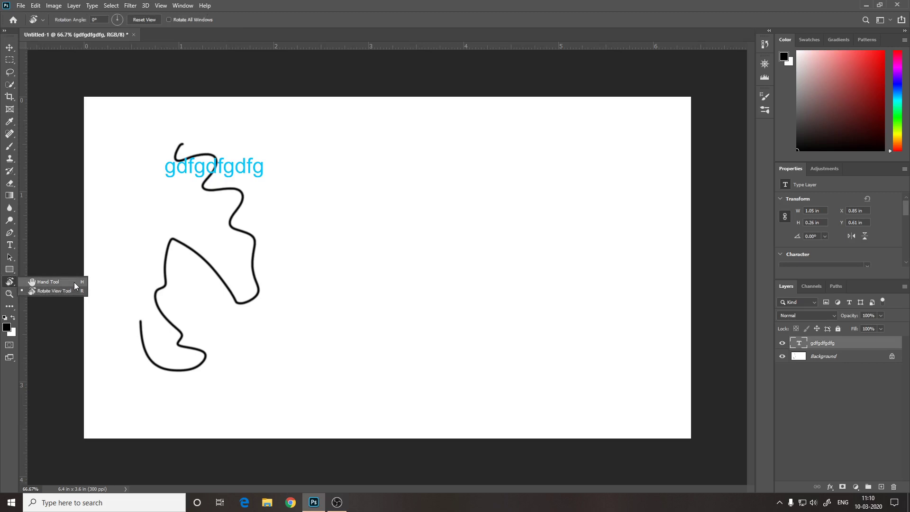
left_click(86, 293)
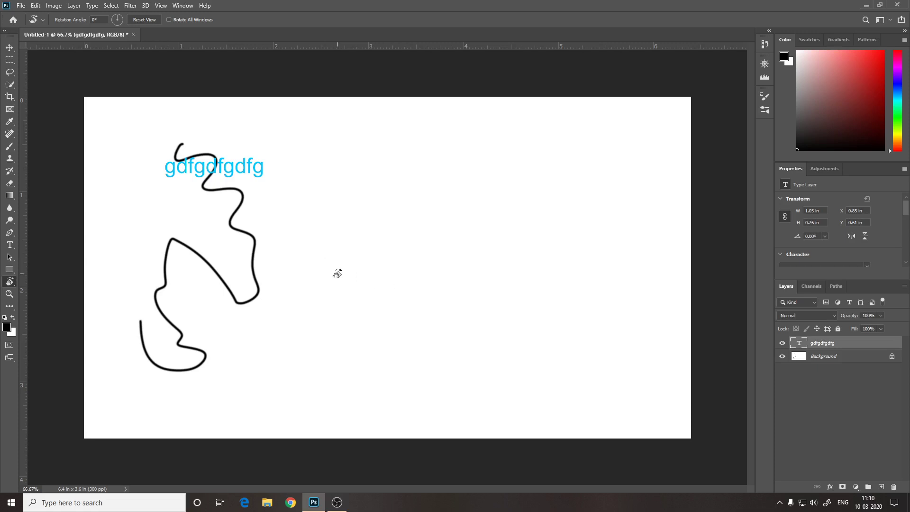
key("ctrl+plus")
key("ctrl+plus")
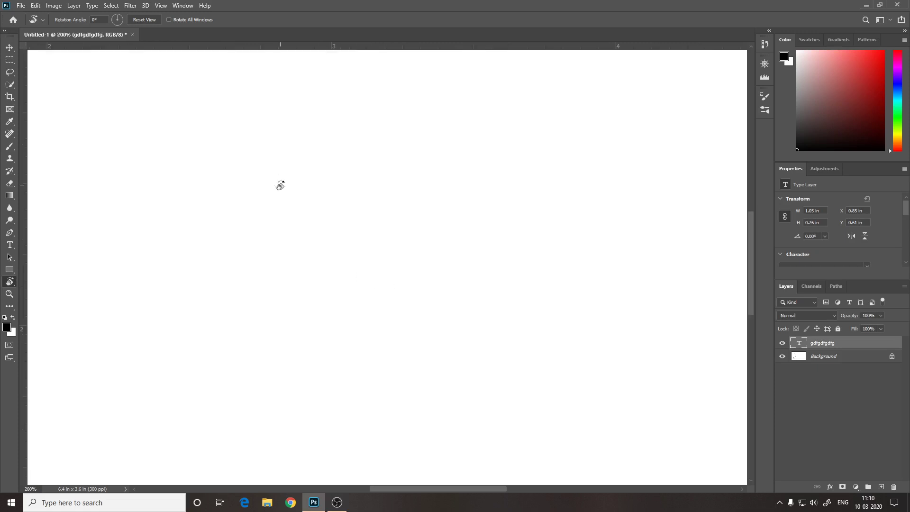
left_click_drag(141, 204, 552, 315)
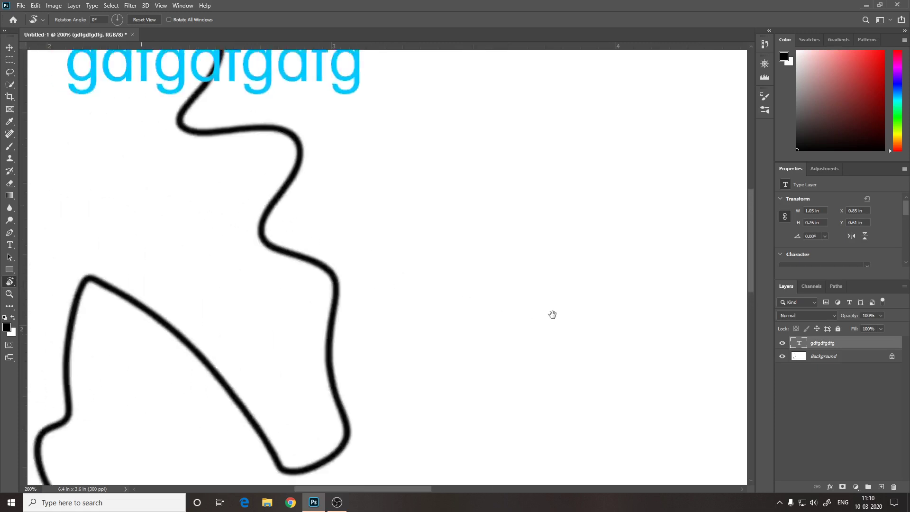
left_click_drag(256, 284, 53, 364)
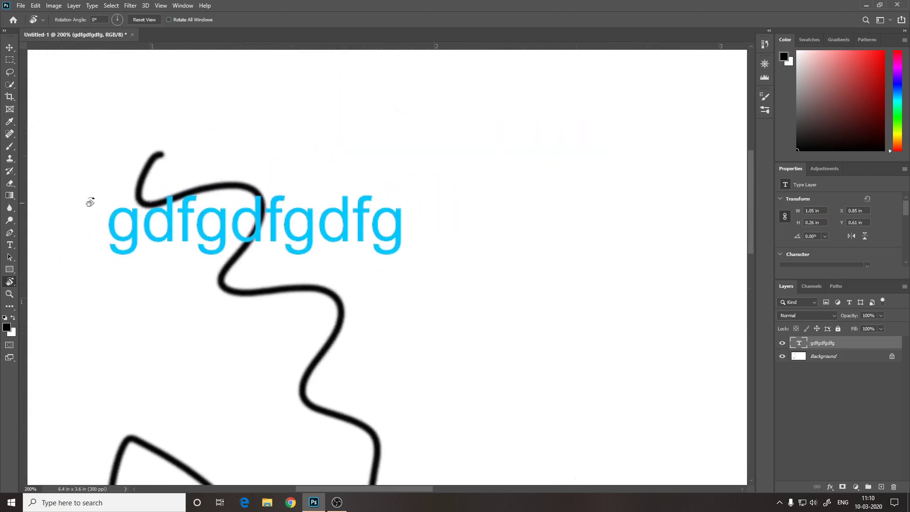
key("ctrl+0")
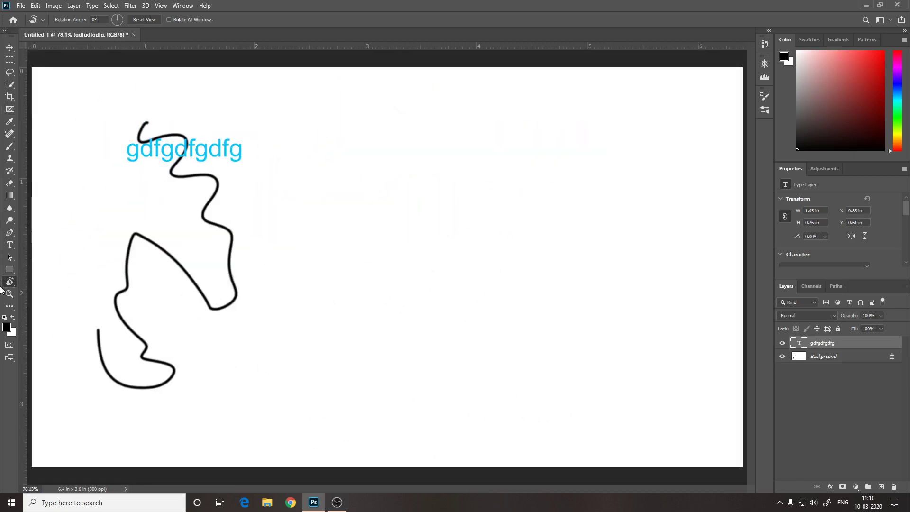
left_click(9, 294)
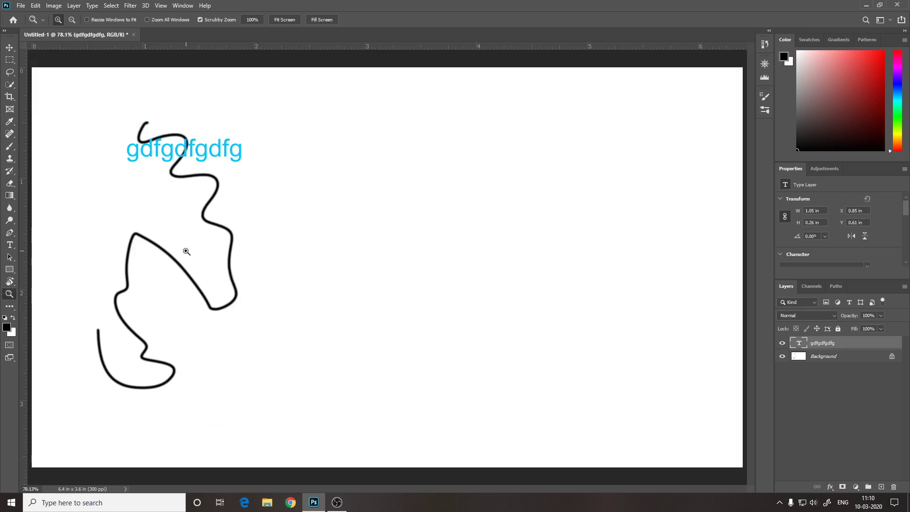
mouse_move(186, 250)
left_mouse_down()
mouse_move(206, 231)
mouse_move(196, 345)
left_mouse_up()
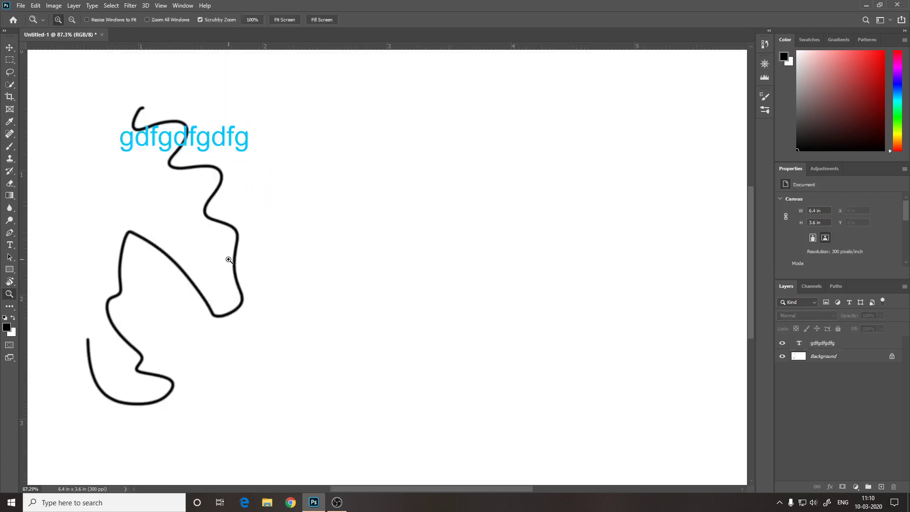
left_click_drag(186, 258, 171, 299)
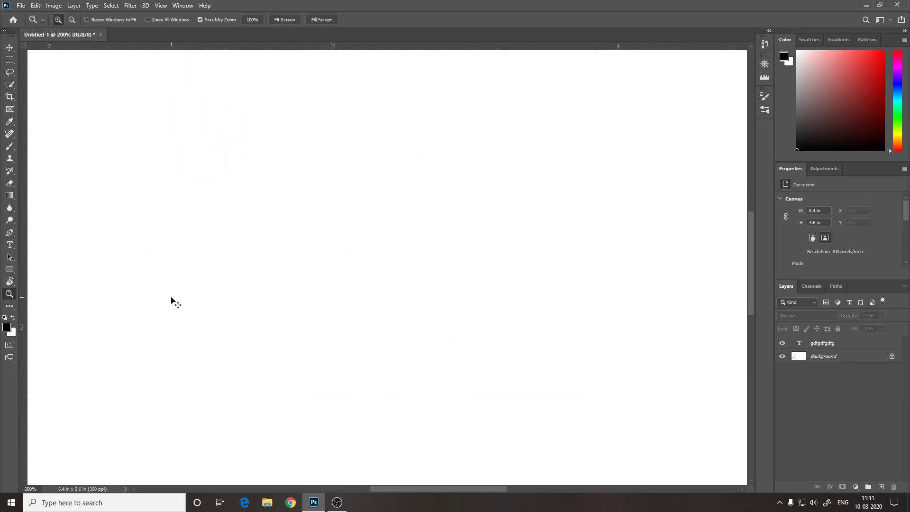
key("ctrl+minus")
key("ctrl+minus")
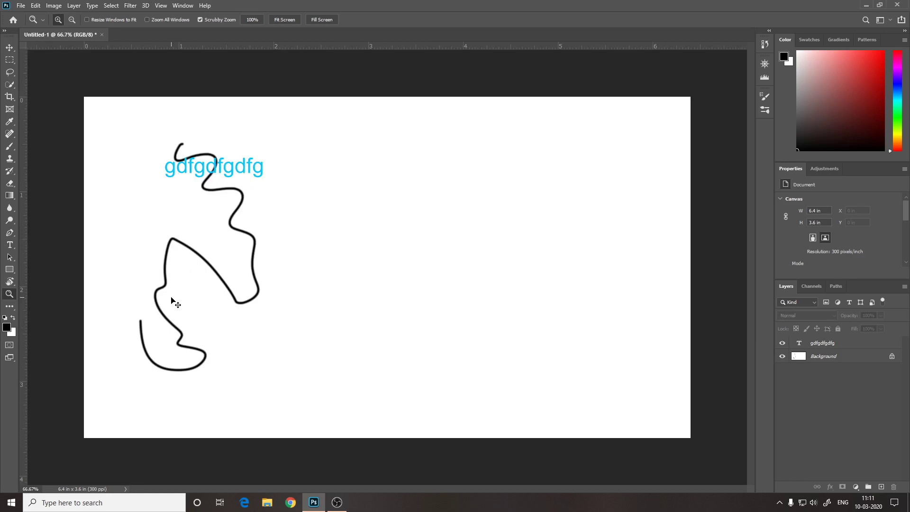
key("ctrl+plus")
key("ctrl+minus")
key("ctrl+minus")
key("ctrl+minus")
key("ctrl+minus")
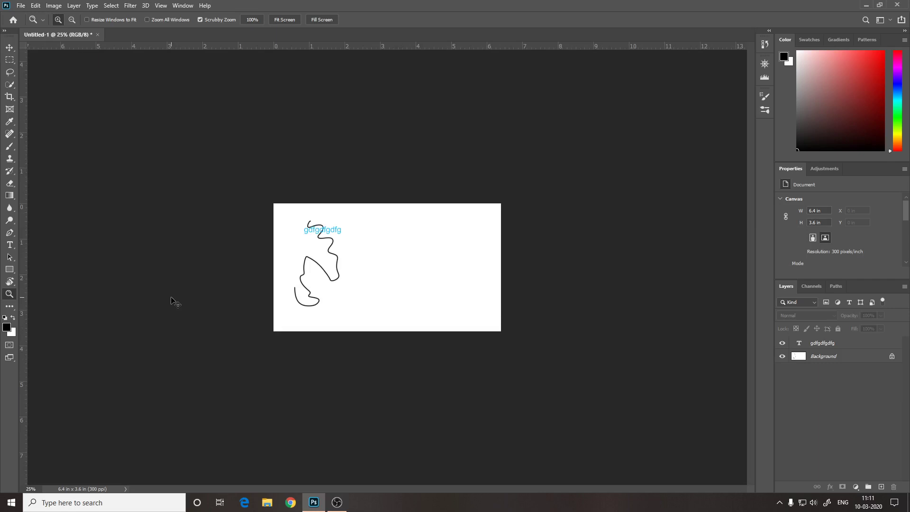
key("ctrl+0")
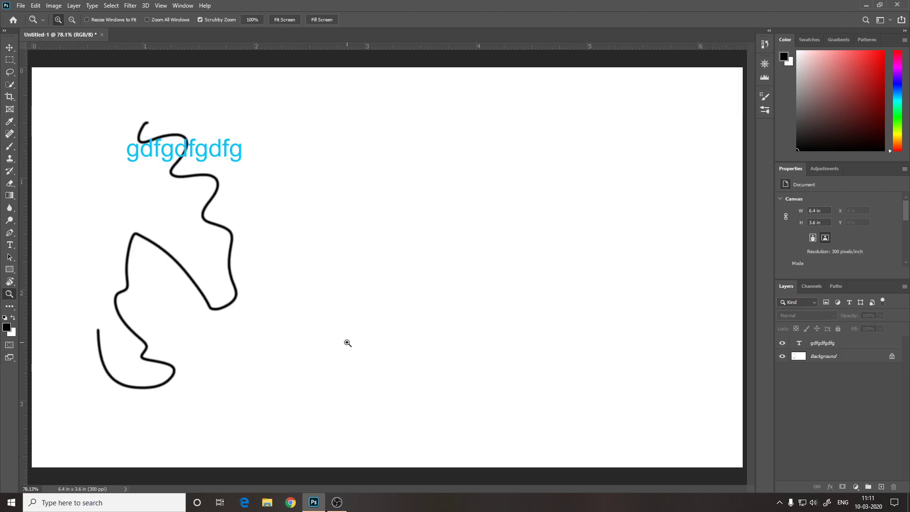
key("ctrl+plus")
key("ctrl+plus")
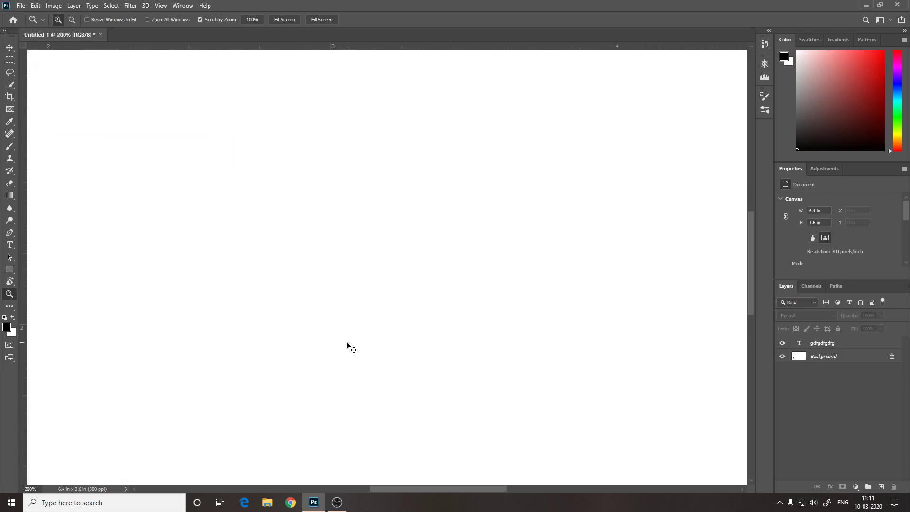
key("ctrl+minus")
key("ctrl+minus")
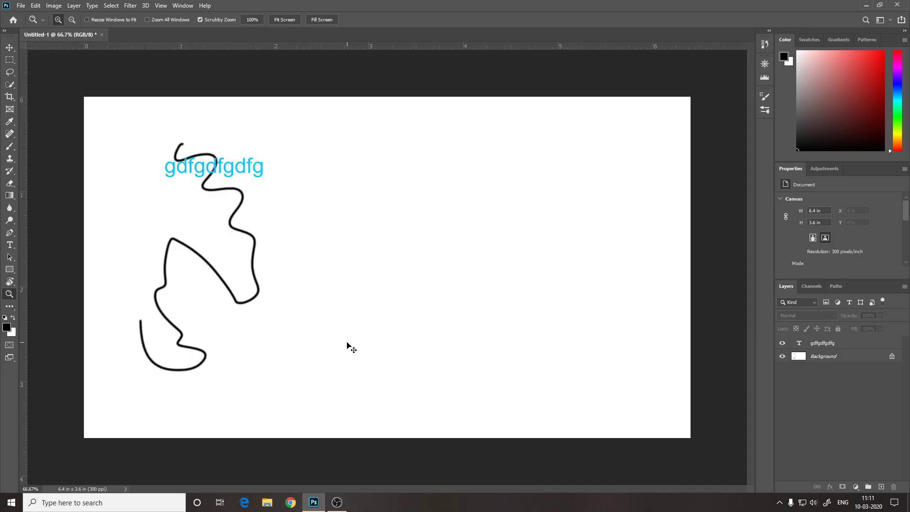
key("ctrl+minus")
key("ctrl+minus")
key("ctrl+minus")
key("ctrl+minus")
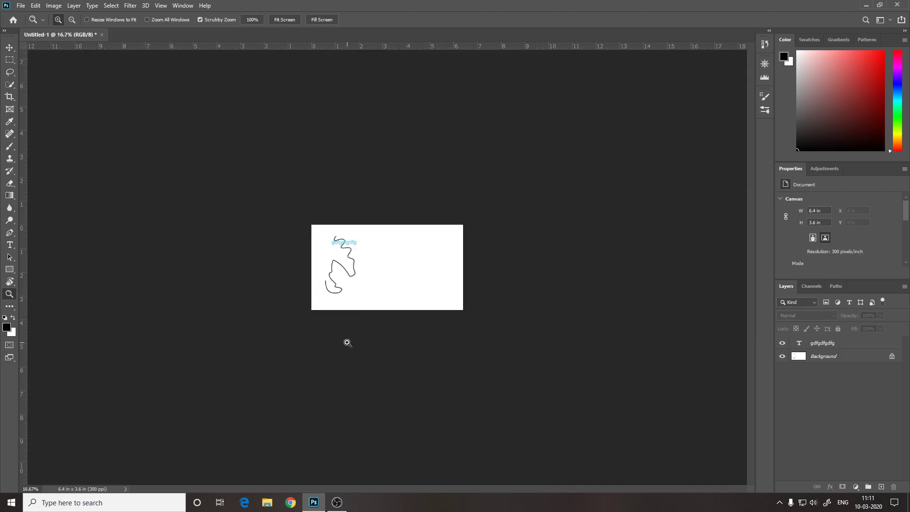
key("ctrl+0")
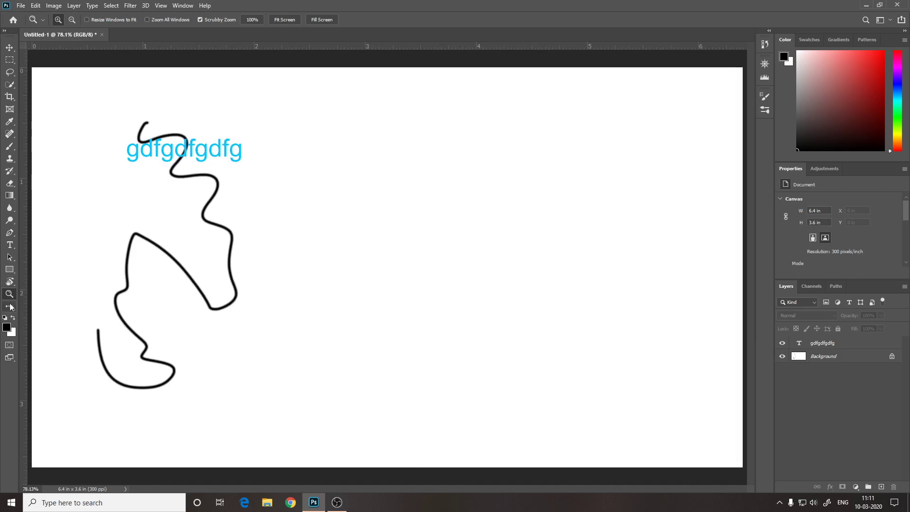
Keep the background colour white in the Color Picker and switch to the Brush tool.
left_click(10, 307)
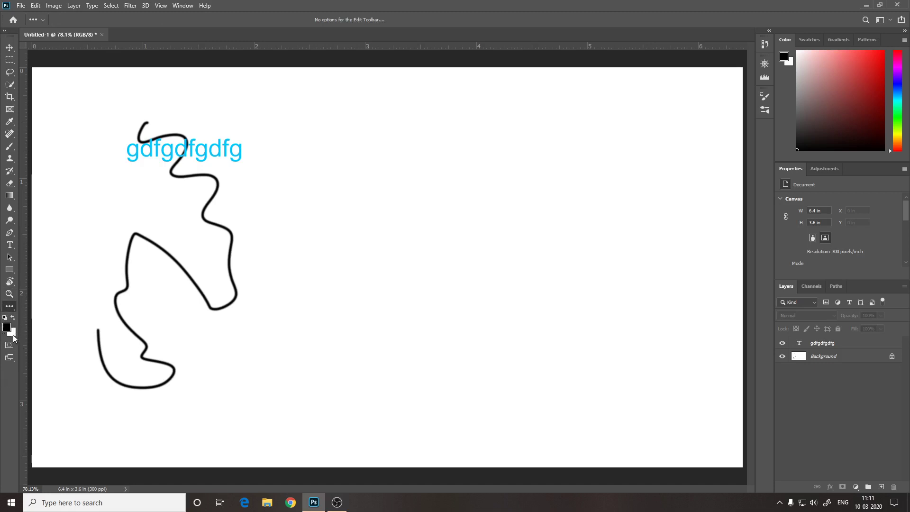
left_click(12, 334)
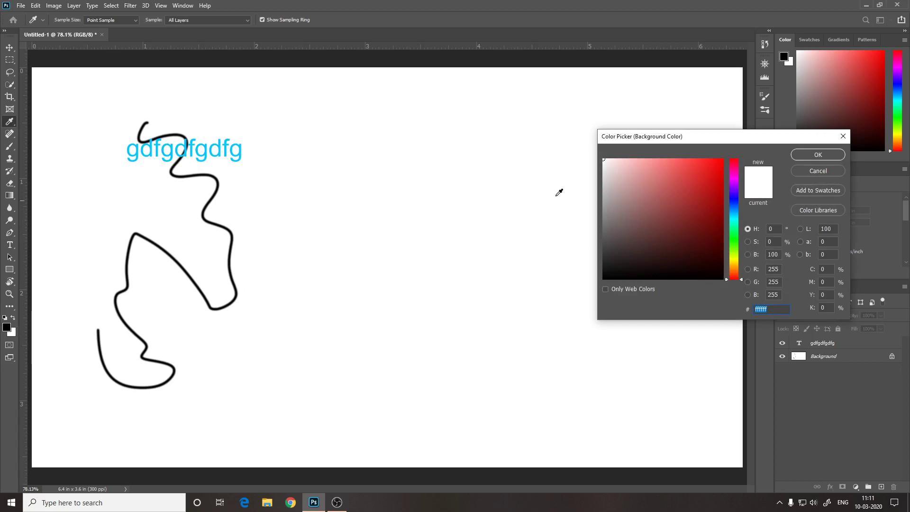
left_click(811, 173)
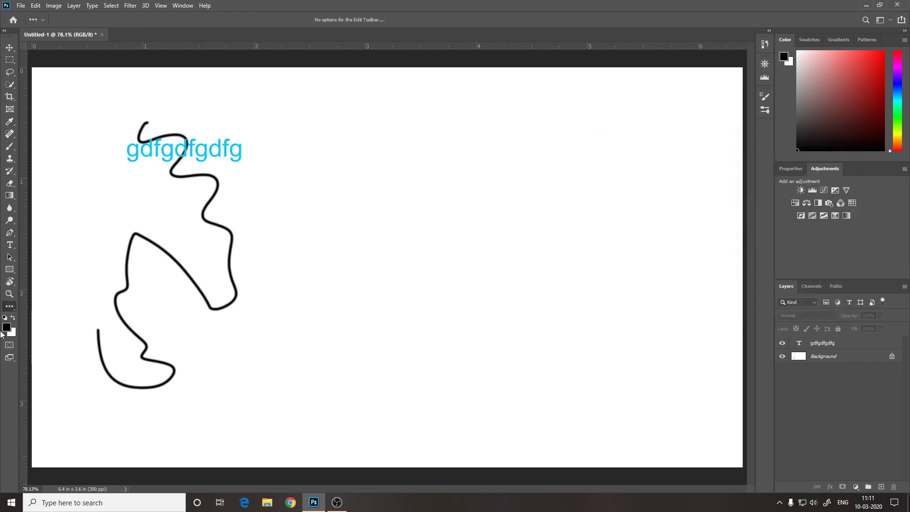
key("b")
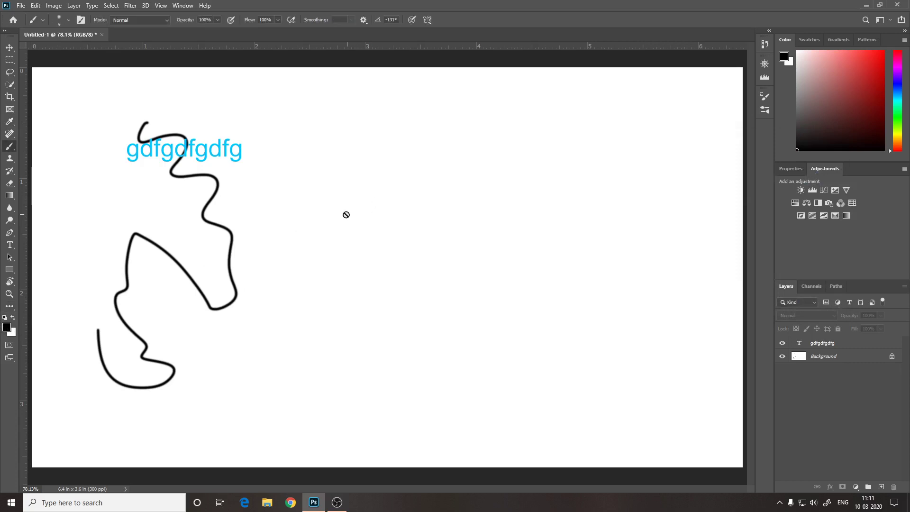
Dismiss the error message and make the Background layer active for painting.
left_click(303, 201)
left_click(442, 185)
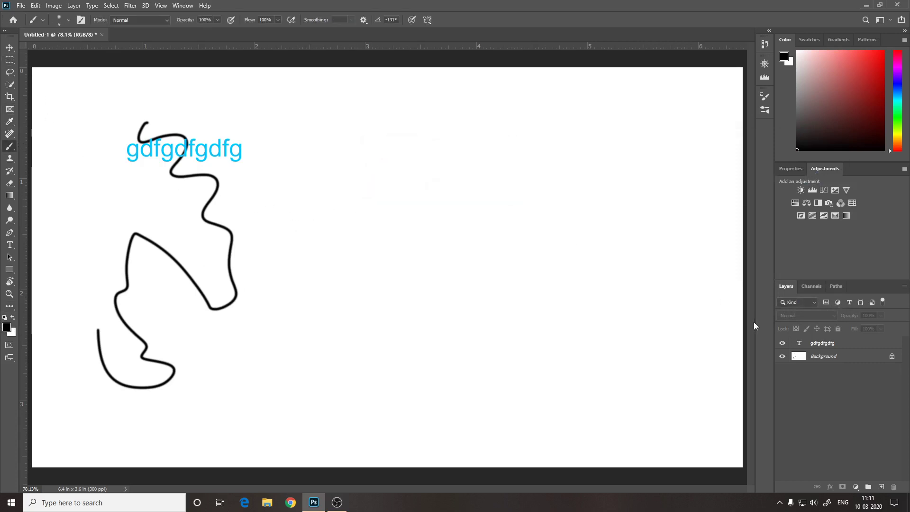
left_click(825, 357)
Paint zigzag and S-shaped strokes in the canvas middle, then enter Quick Mask mode.
mouse_move(337, 224)
left_mouse_down()
mouse_move(366, 285)
mouse_move(407, 300)
left_mouse_up()
left_click_drag(448, 232, 466, 314)
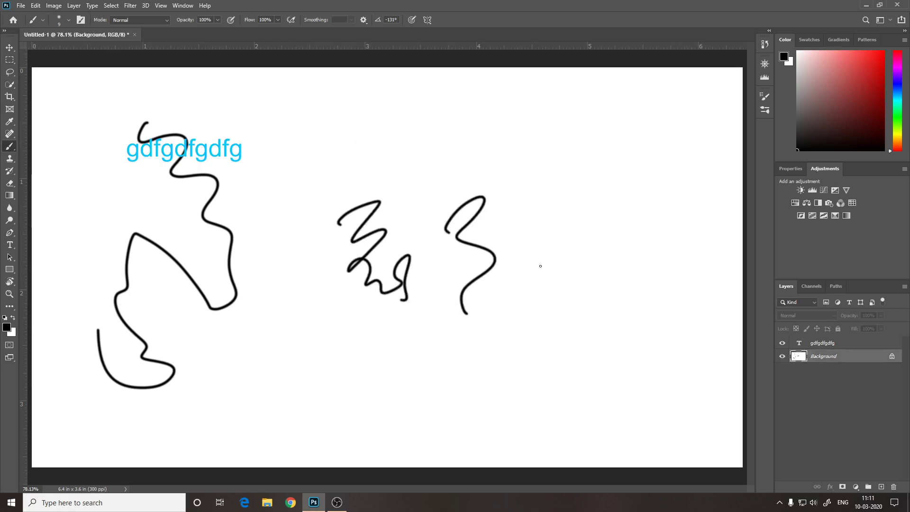
left_click_drag(380, 203, 429, 389)
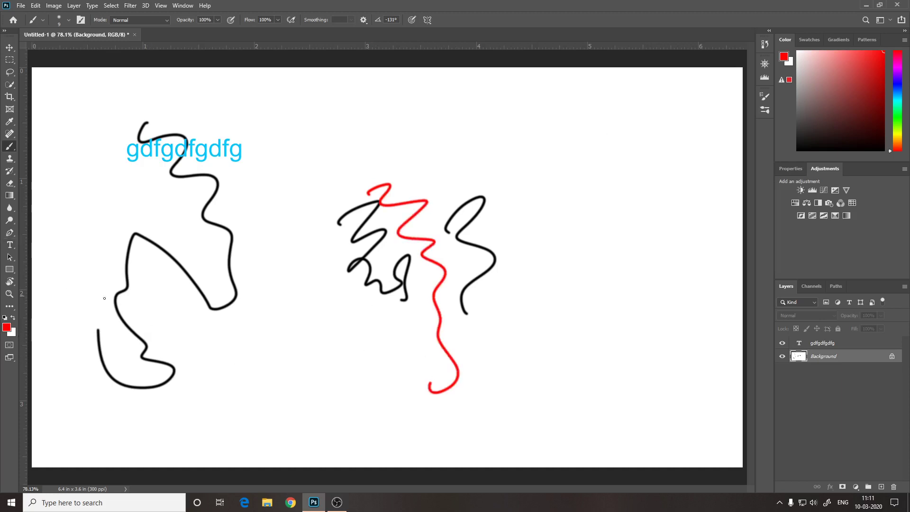
left_click(13, 347)
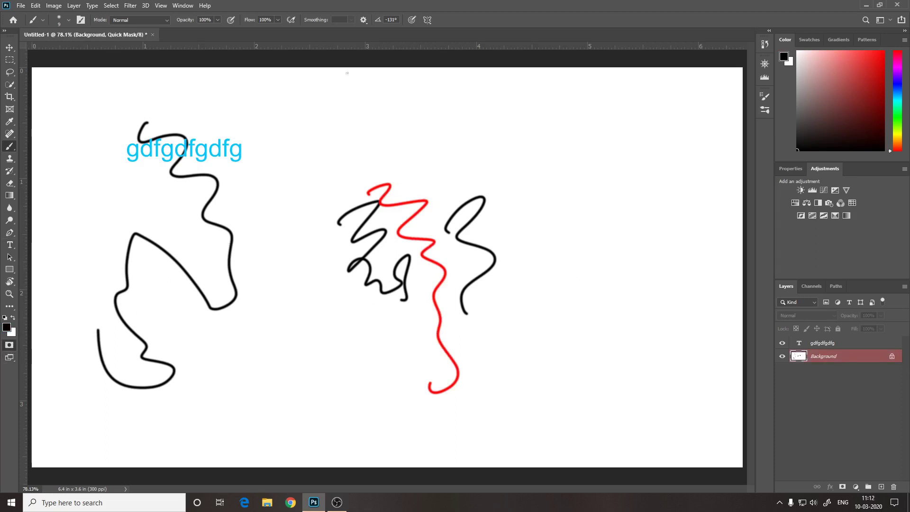
Select the whole canvas with the Move tool and cancel the Fill dialog.
left_click(10, 47)
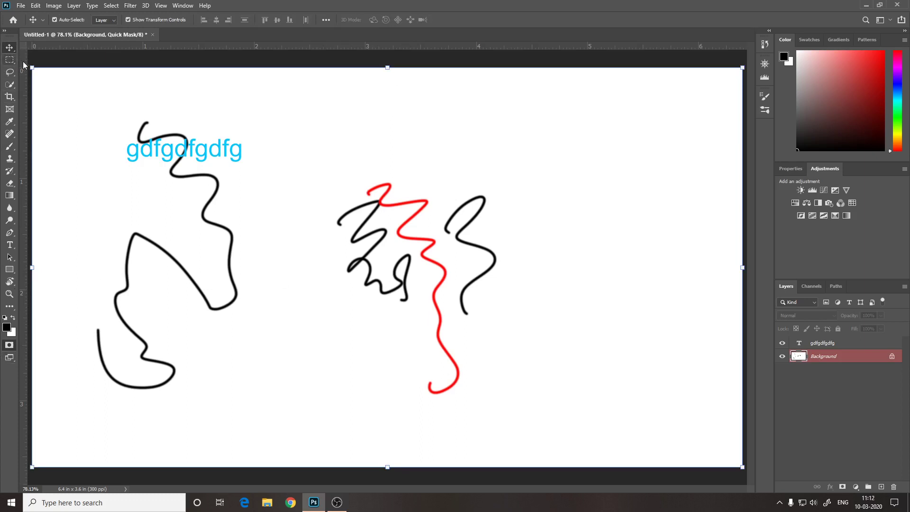
key("ctrl+a")
key("shift+BackSpace")
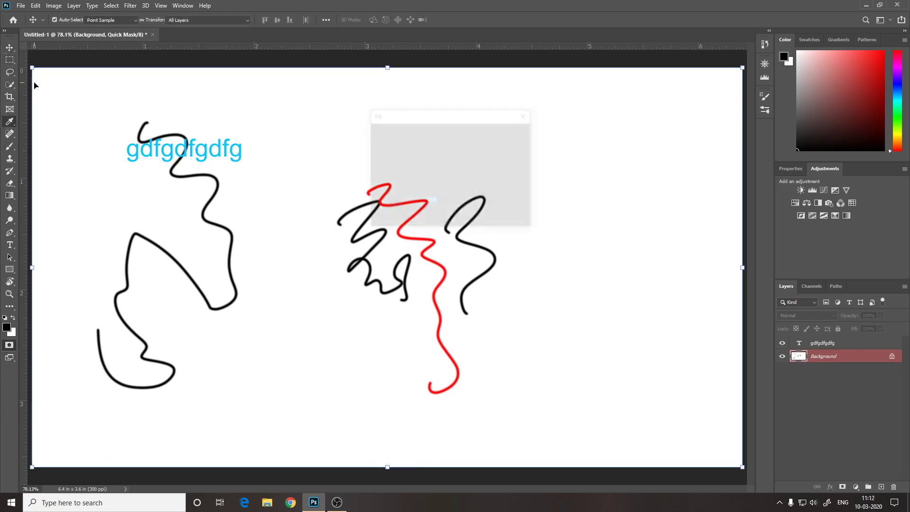
left_click(510, 149)
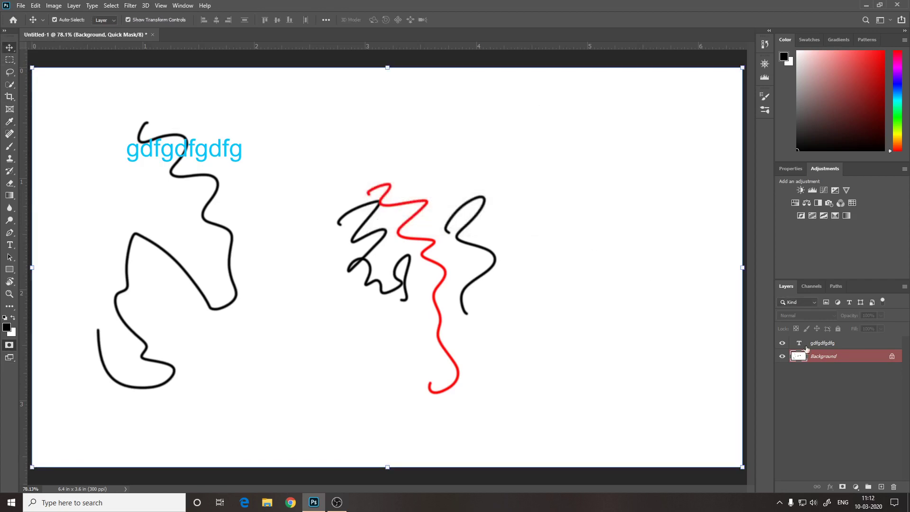
Unlock and delete the Background layer, then close Untitled-1.
left_click(891, 356)
left_click_drag(844, 356, 893, 488)
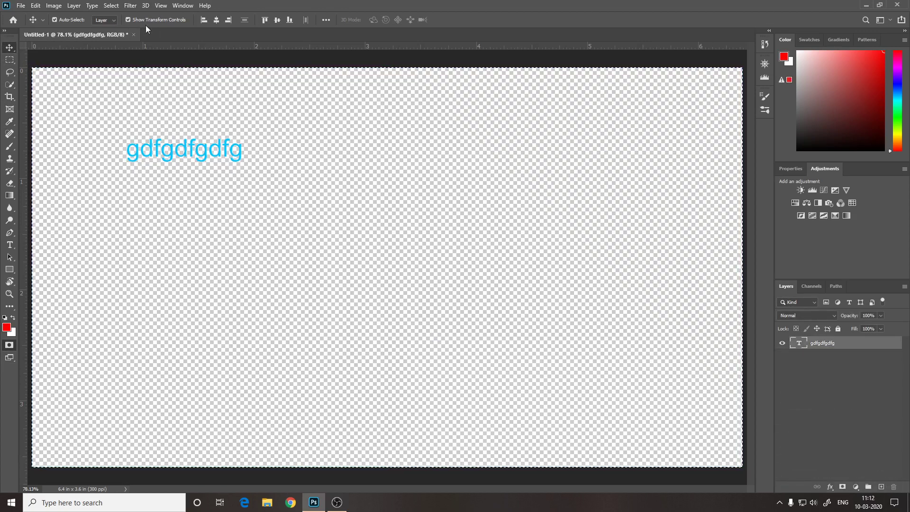
left_click(131, 35)
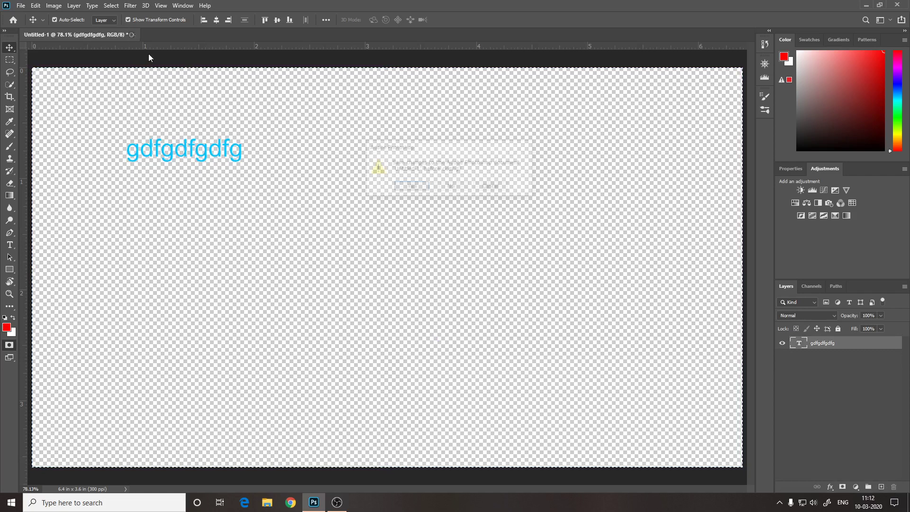
Discard the old document, make a white 1920×1080 Untitled-1 canvas, and minimize Photoshop.
left_click(450, 186)
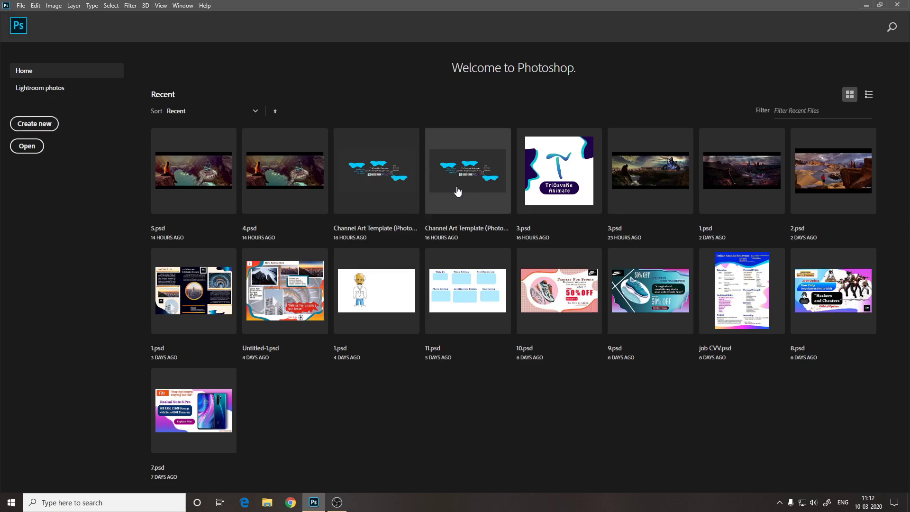
key("ctrl+n")
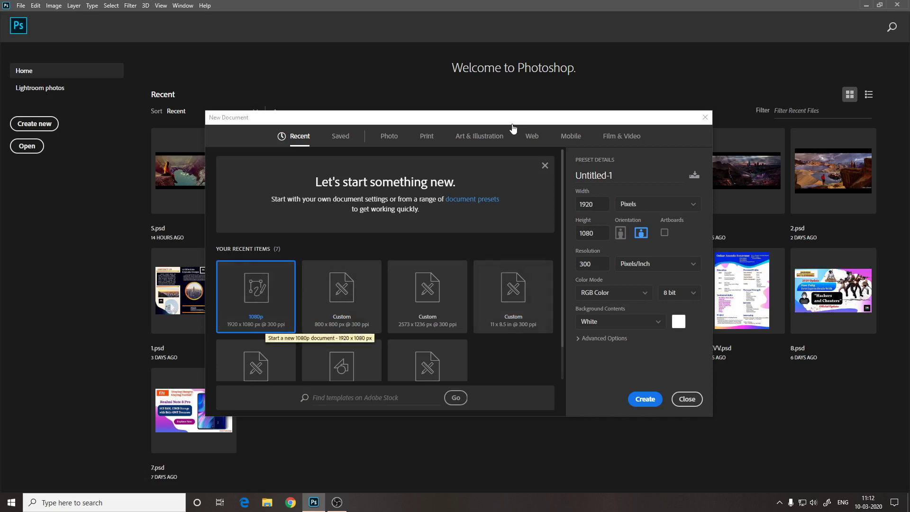
key("Tab")
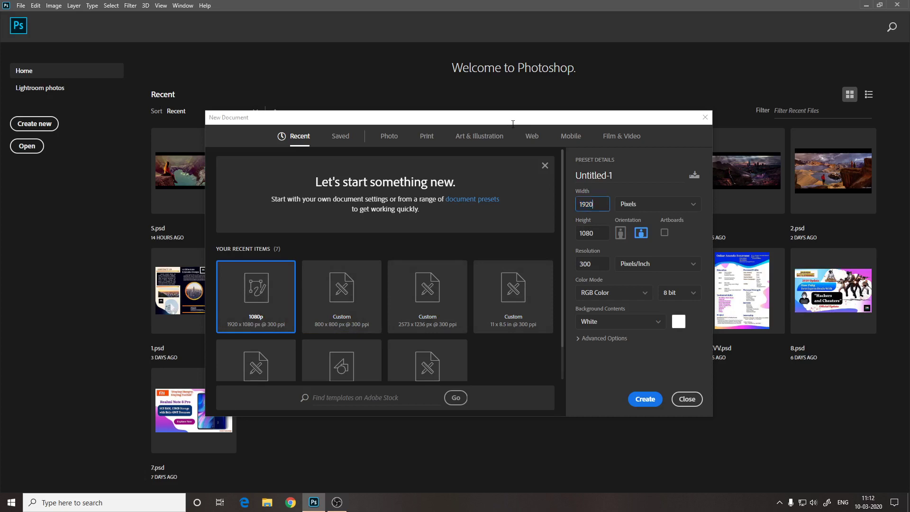
key("Tab")
key("Tab")
left_click(645, 398)
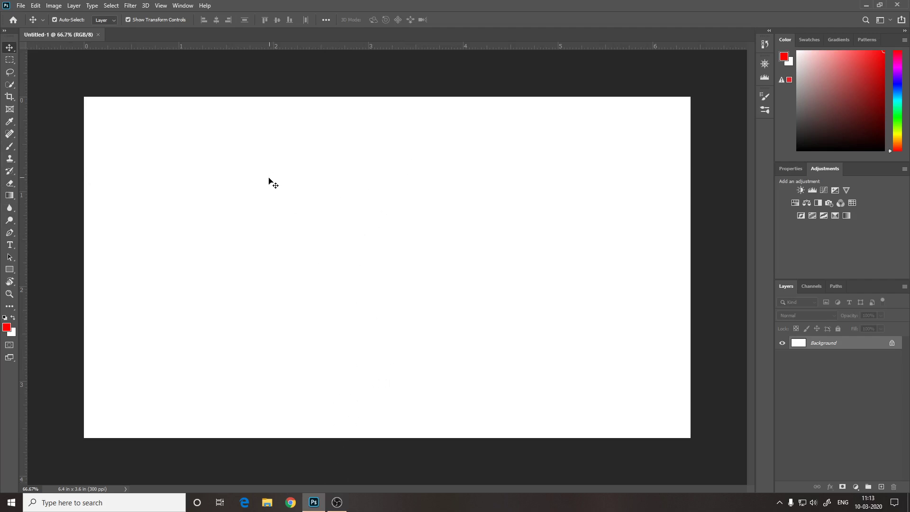
right_click(9, 50)
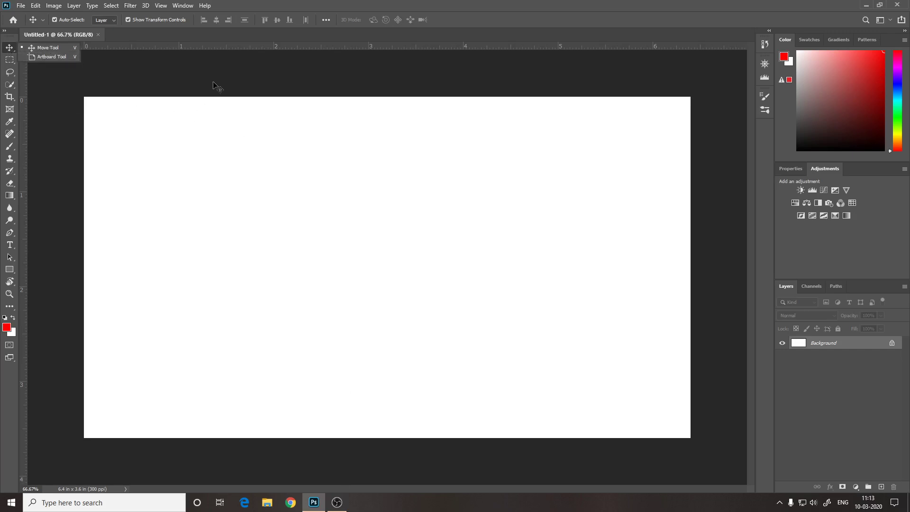
left_click(313, 501)
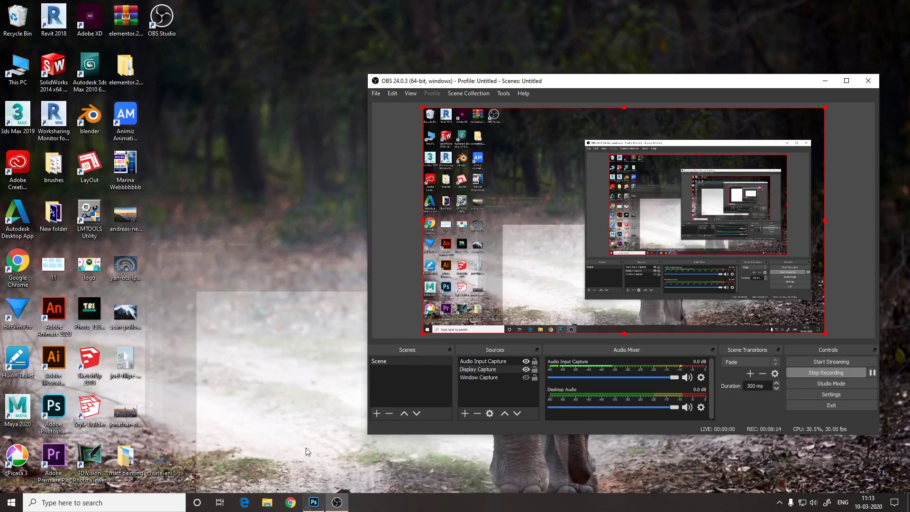
Drag the andreas-next skyline photo from the desktop into the Untitled-1 canvas.
left_click(126, 210)
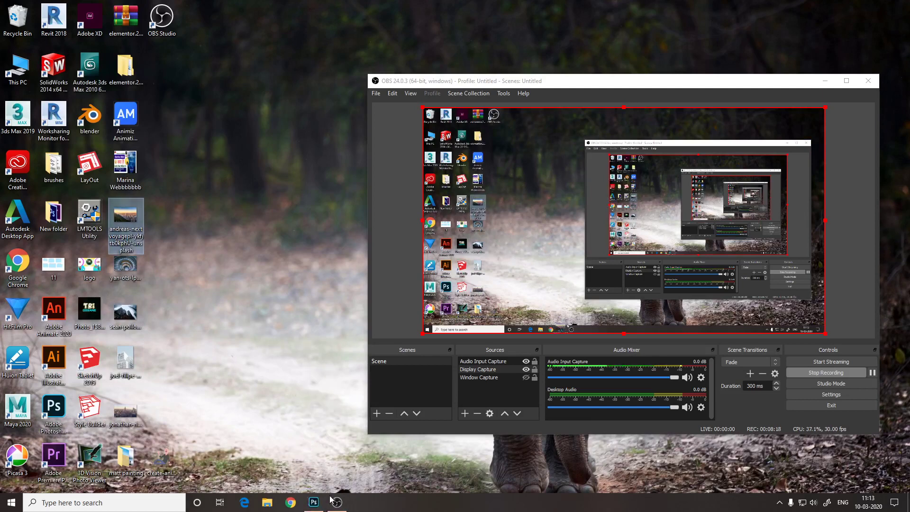
left_click(314, 502)
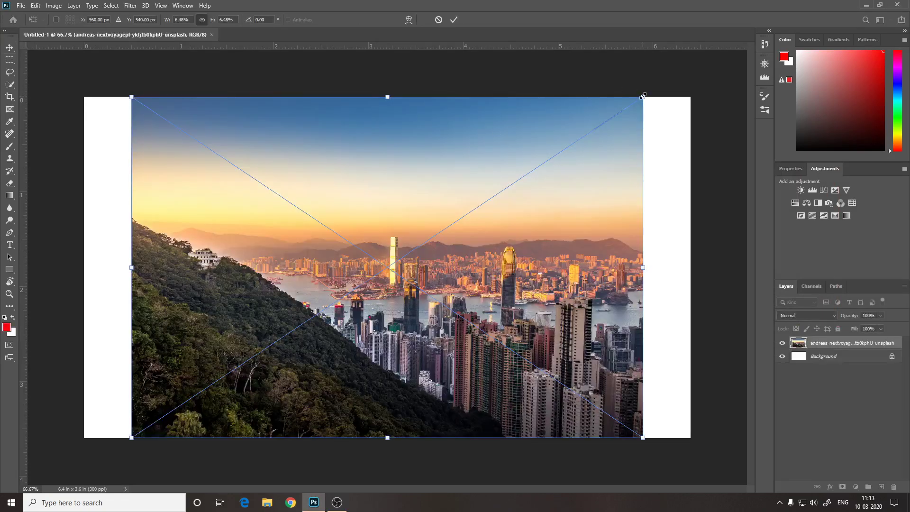
Scale the placed skyline photo down, move it left of centre, and commit the placement.
left_click_drag(618, 92, 420, 224)
left_click_drag(328, 330, 372, 242)
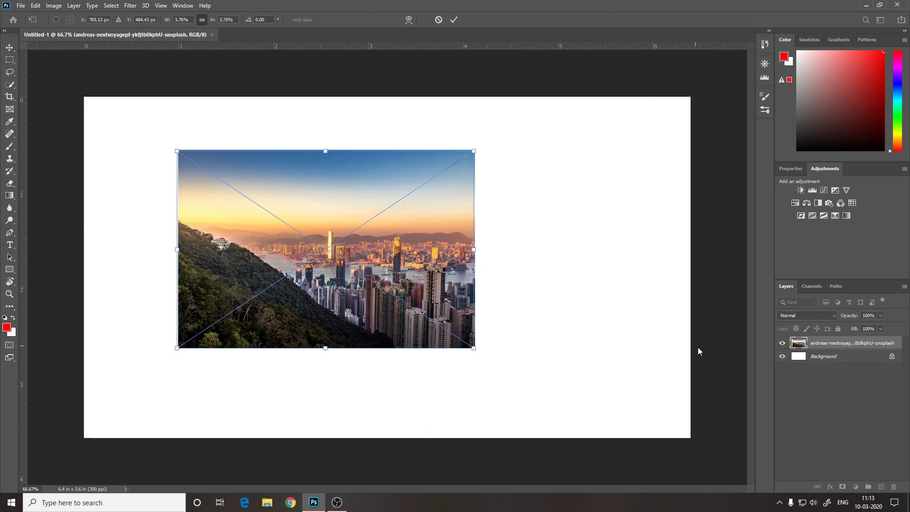
key("Return")
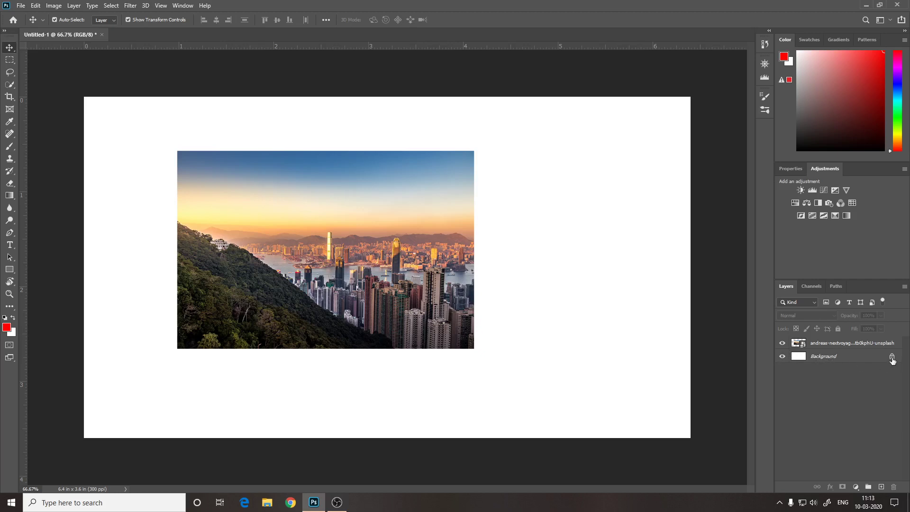
Convert the Background into Layer 0, undo a trial shift, and apply Lock All to it.
double_click(857, 357)
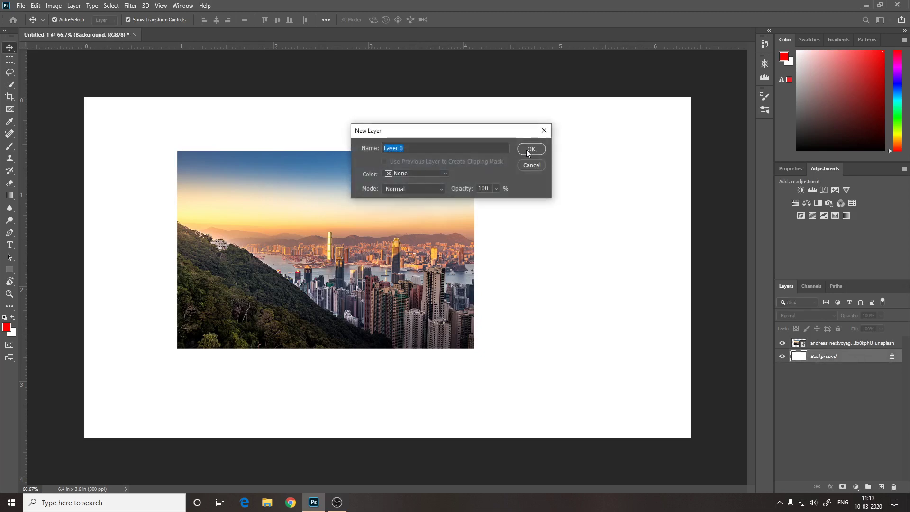
left_click(527, 149)
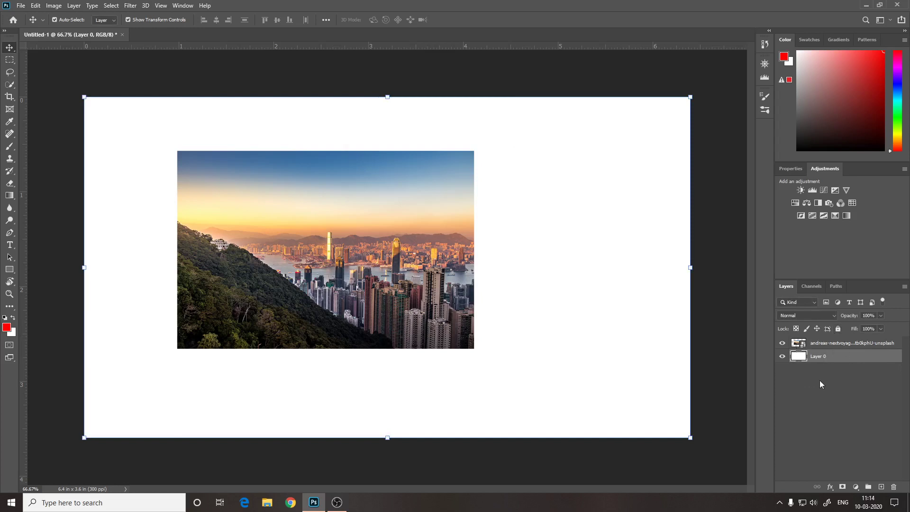
left_click_drag(506, 288, 468, 326)
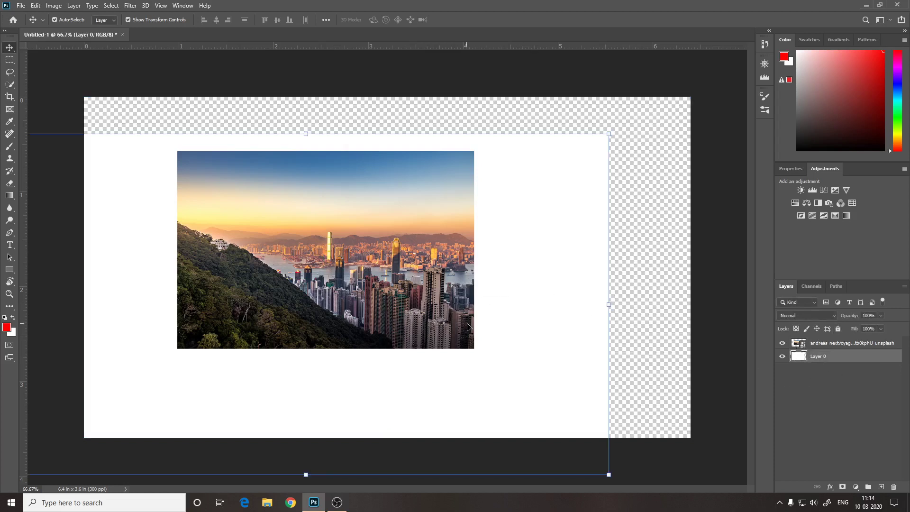
scroll(507, 264, "down", 2)
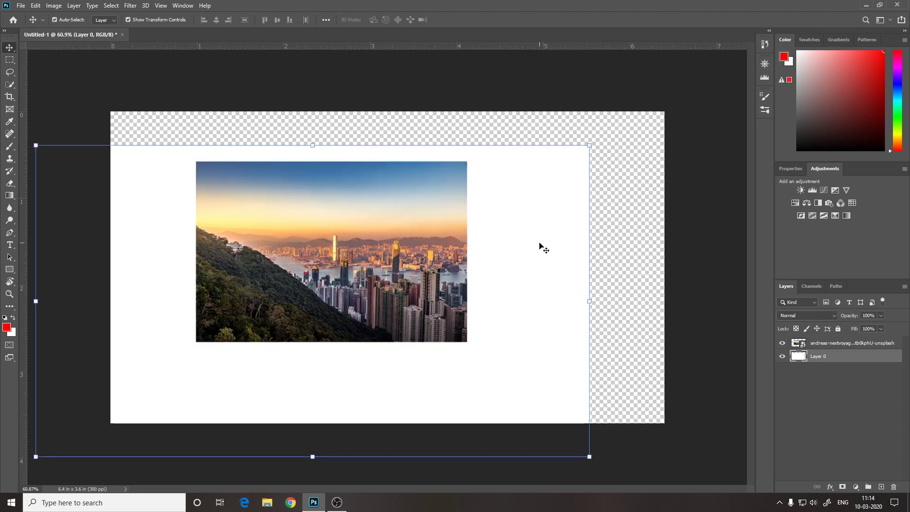
key("ctrl+z")
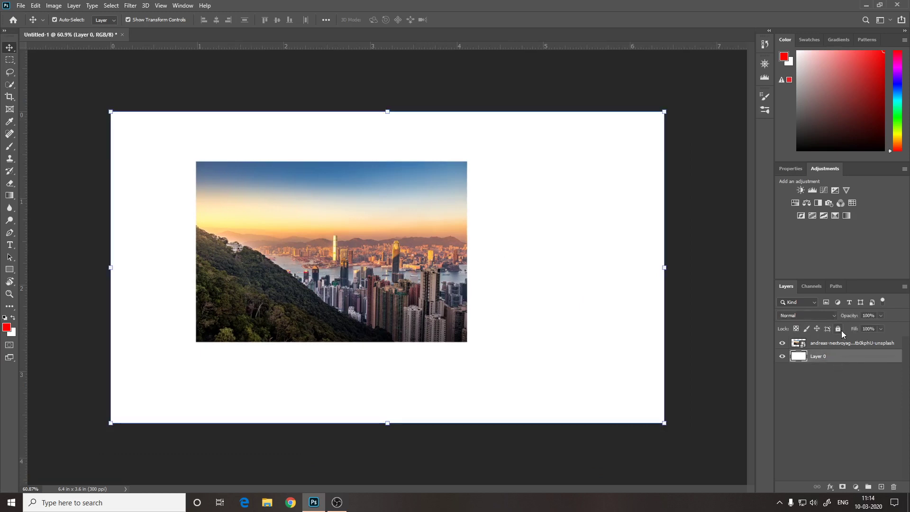
left_click(838, 328)
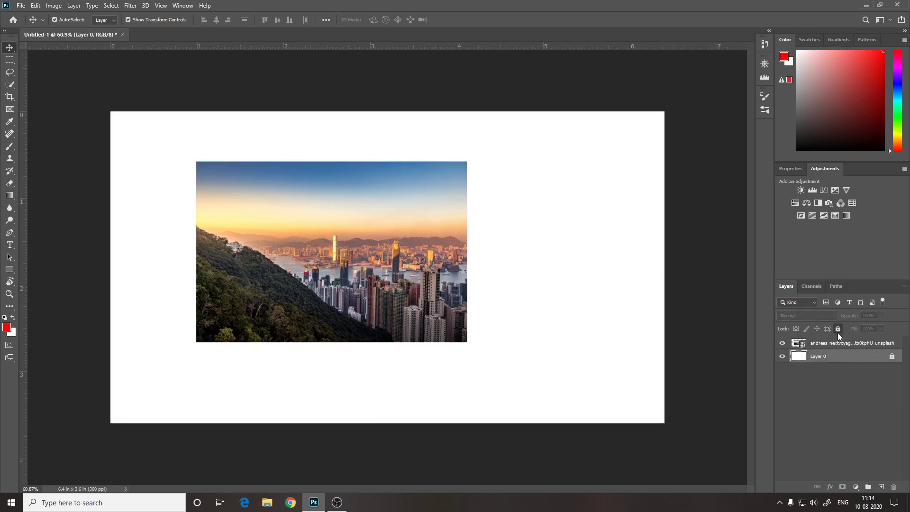
left_click(853, 386)
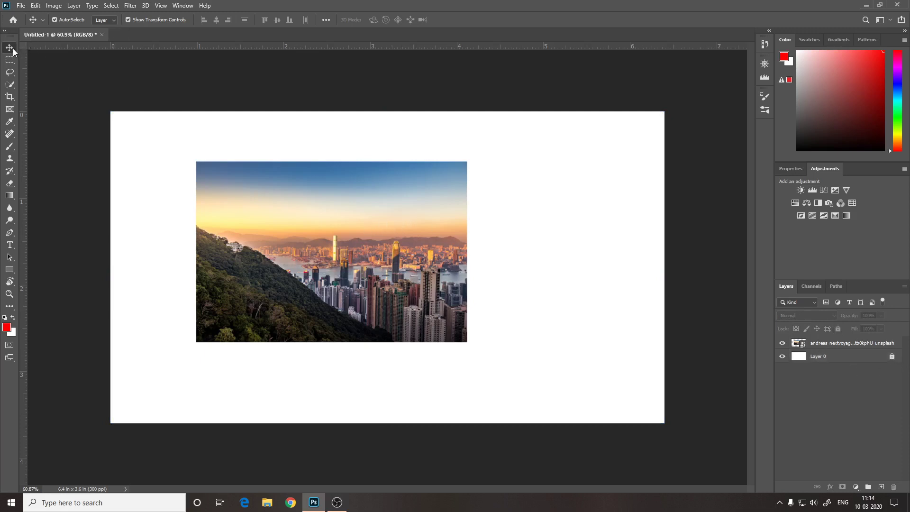
Move the skyline photo right and enlarge it from its top-left corner.
mouse_move(361, 279)
left_mouse_down()
mouse_move(375, 283)
mouse_move(339, 276)
mouse_move(316, 258)
left_mouse_up()
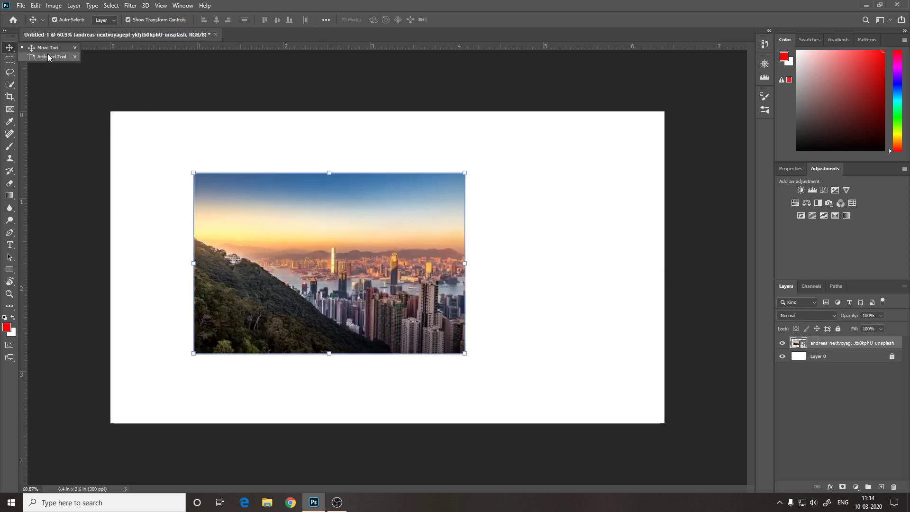
mouse_move(417, 285)
left_mouse_down()
mouse_move(560, 286)
mouse_move(495, 325)
left_mouse_up()
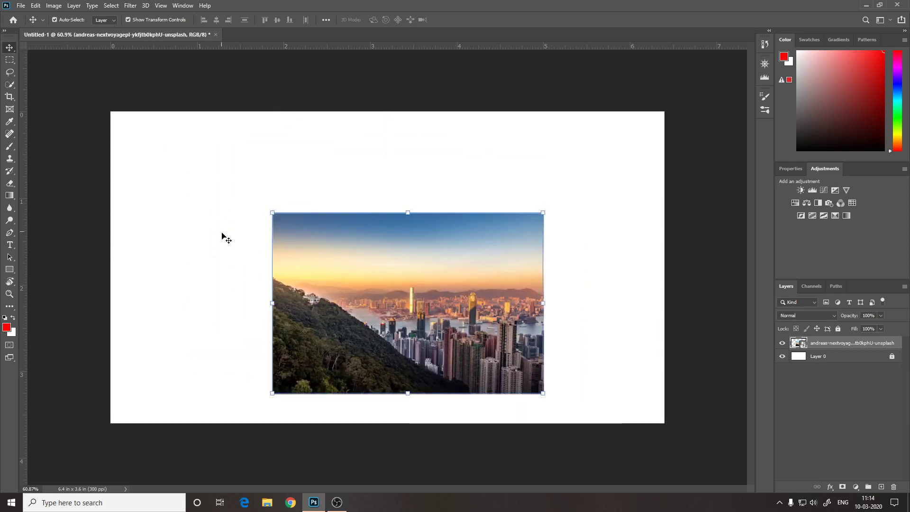
mouse_move(273, 214)
left_mouse_down()
mouse_move(245, 203)
mouse_move(252, 209)
left_mouse_up()
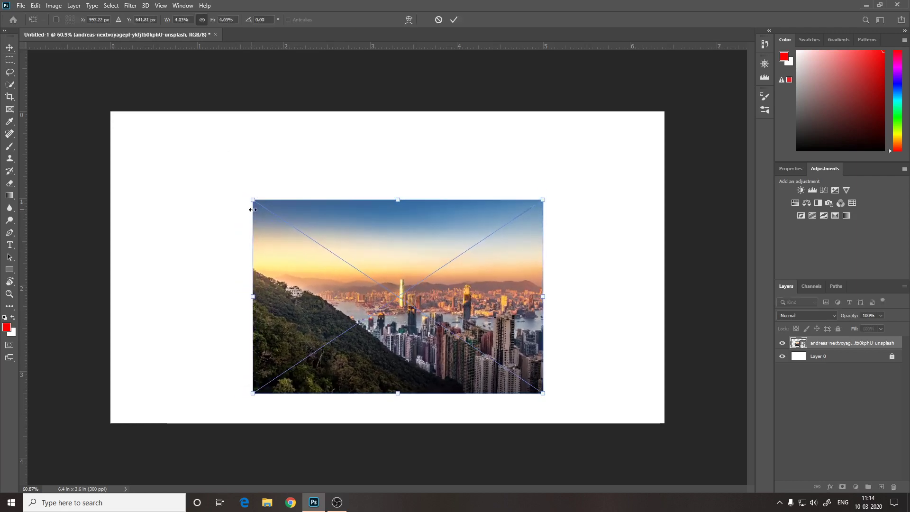
left_click(452, 19)
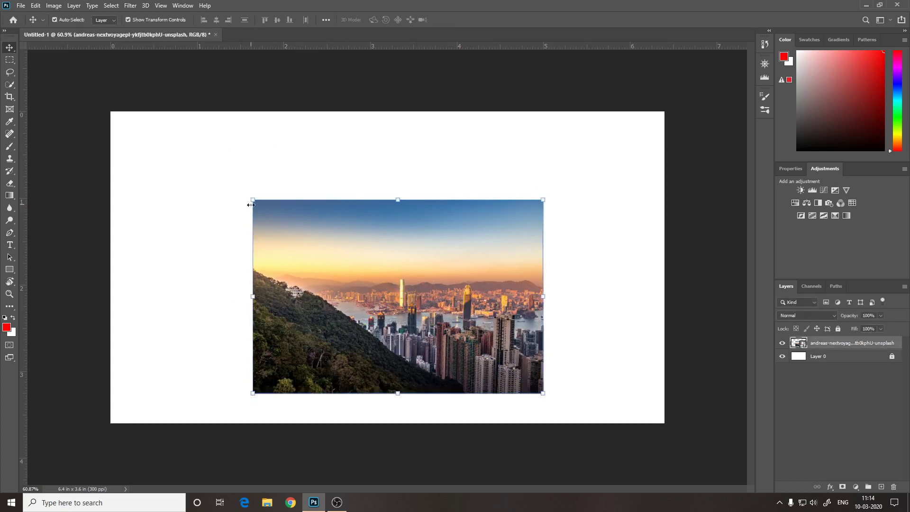
Reselect the photo layer and enlarge it further with Free Transform (Ctrl+T).
left_click(332, 181)
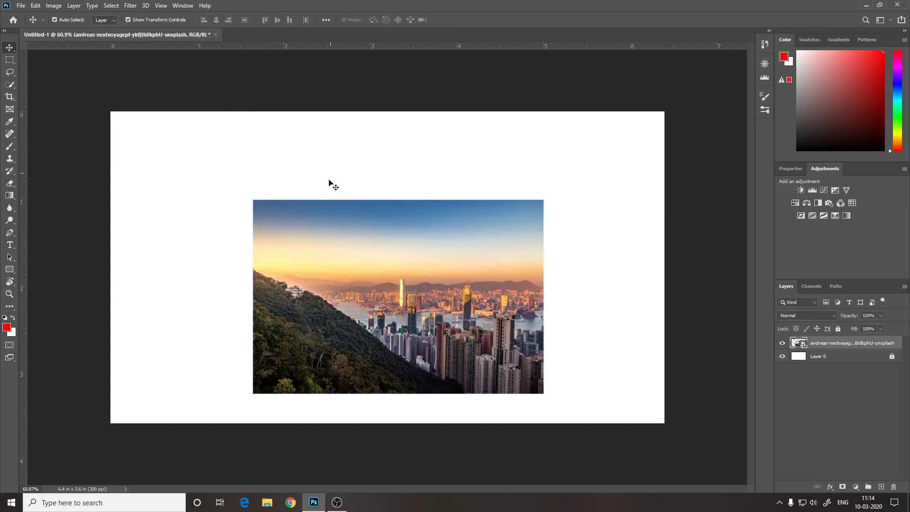
left_click(323, 246)
key("ctrl")
key("ctrl+t")
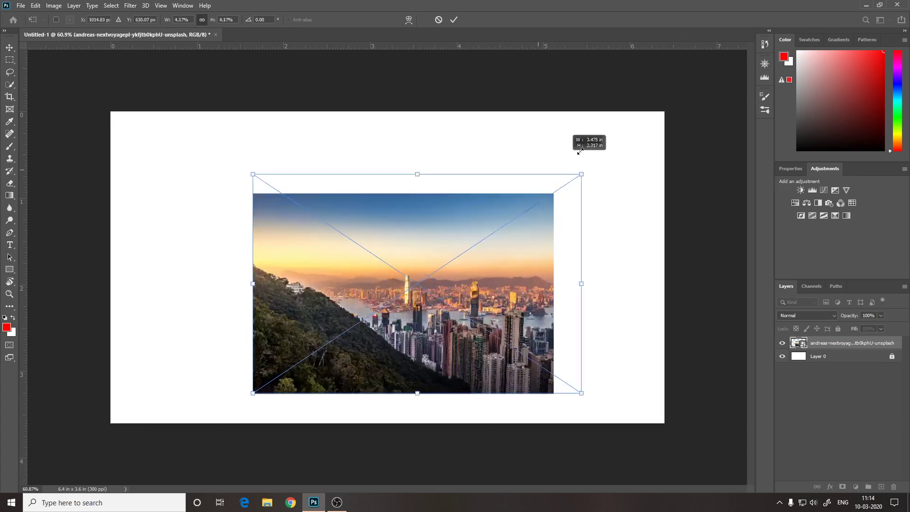
left_click_drag(542, 201, 618, 149)
left_click_drag(485, 283, 483, 279)
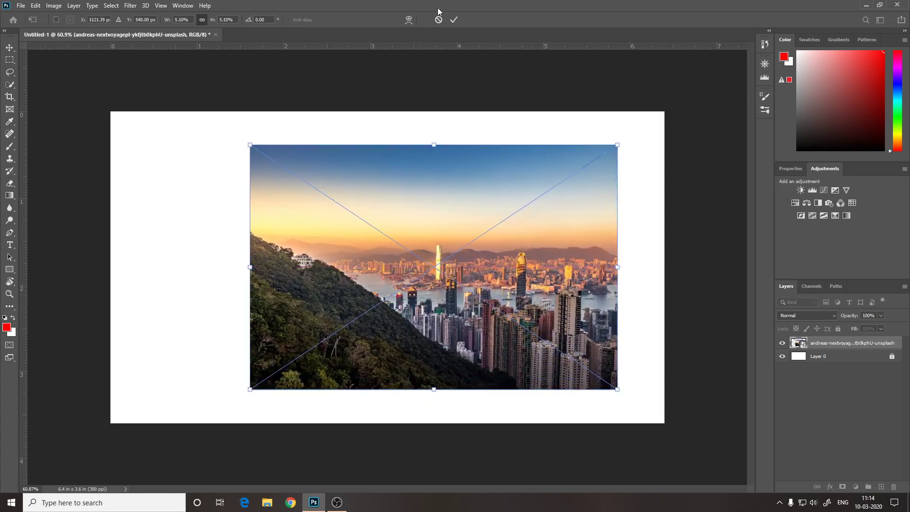
left_click(453, 20)
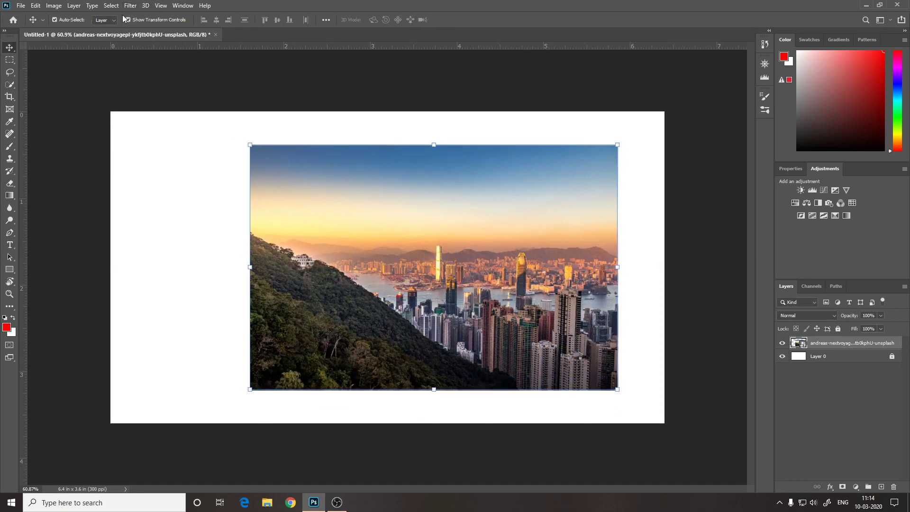
Enlarge the photo toward the upper left and recentre it on the canvas.
left_click(128, 20)
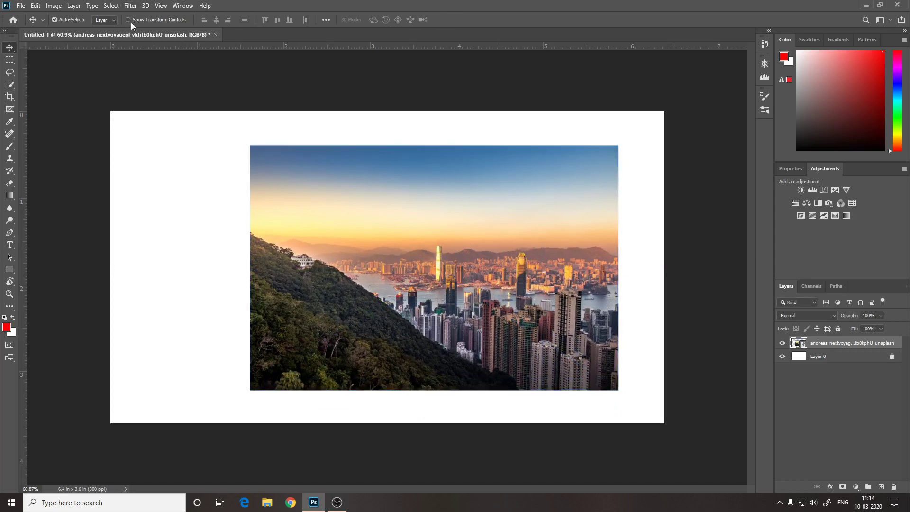
left_click(128, 20)
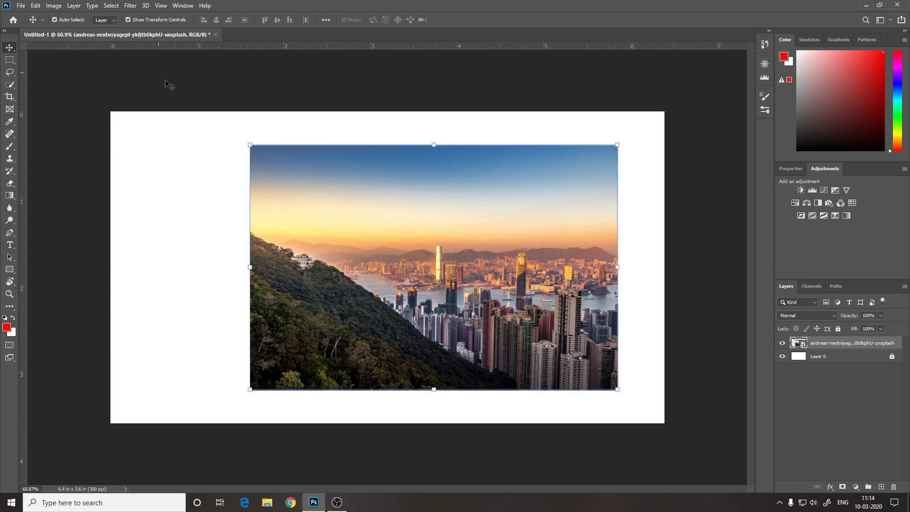
mouse_move(250, 145)
left_mouse_down()
mouse_move(294, 165)
mouse_move(187, 237)
left_mouse_up()
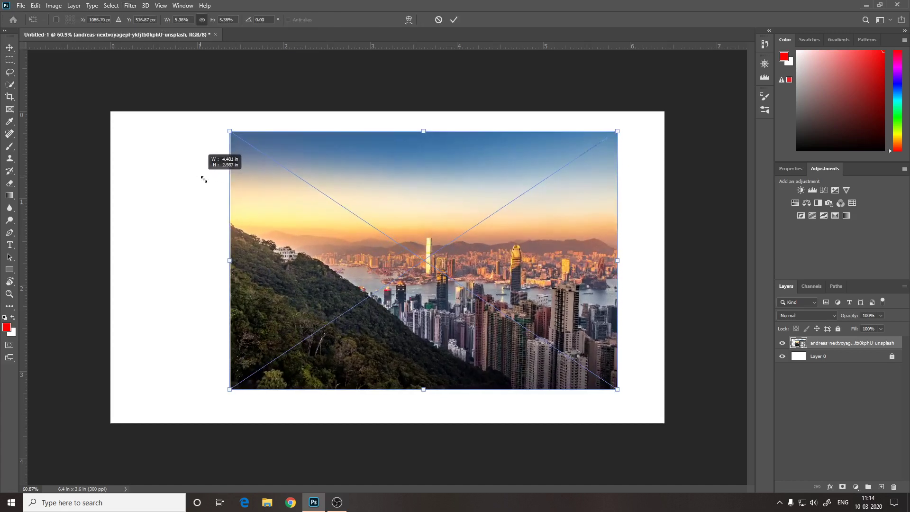
mouse_move(448, 249)
left_mouse_down()
mouse_move(399, 244)
mouse_move(456, 222)
left_mouse_up()
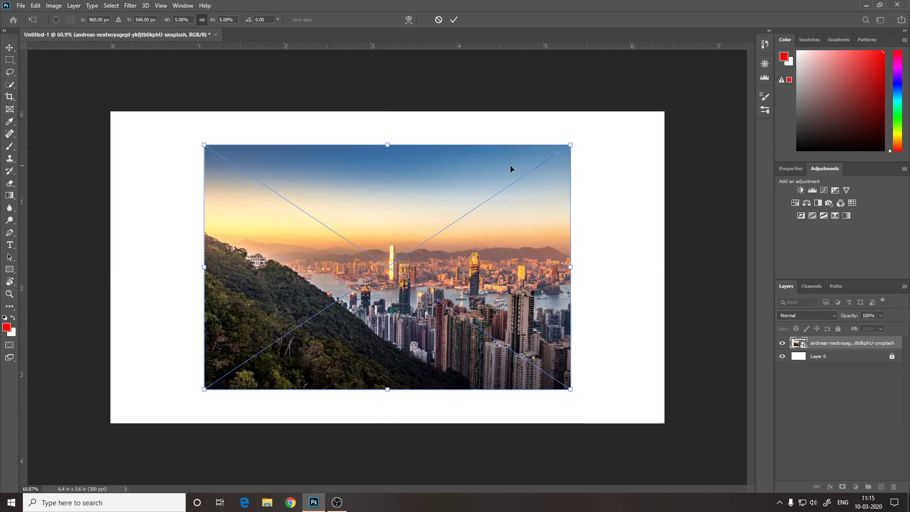
left_click(10, 49)
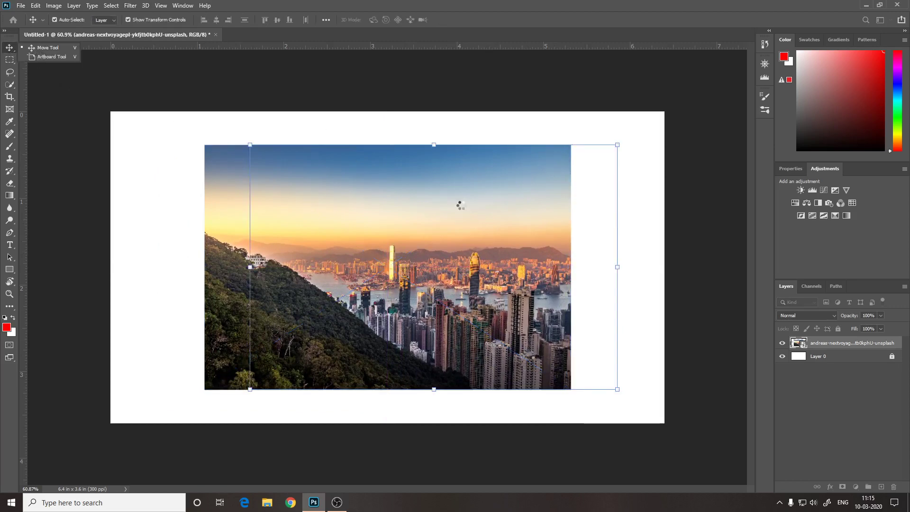
left_click_drag(477, 229, 402, 232)
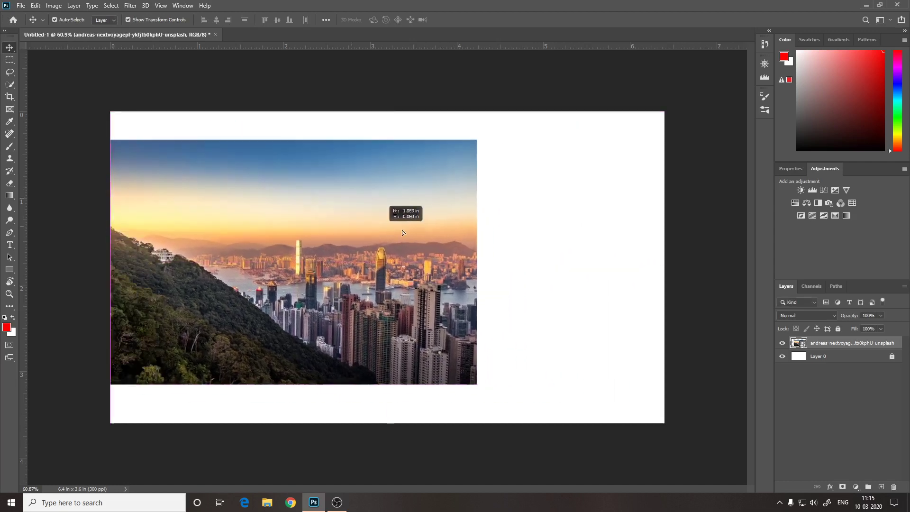
left_click_drag(402, 232, 452, 239)
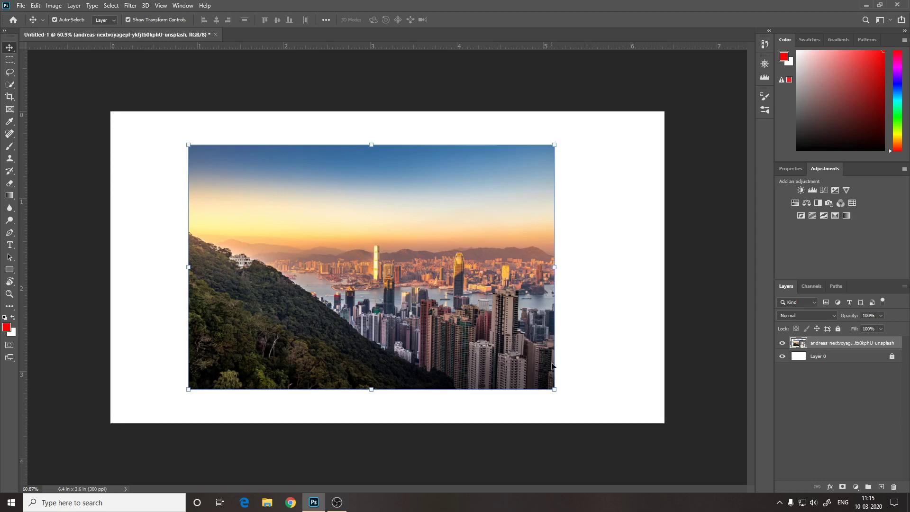
Resize and widen the photo for an even white border, apply it, and deselect the layer.
left_click(554, 389)
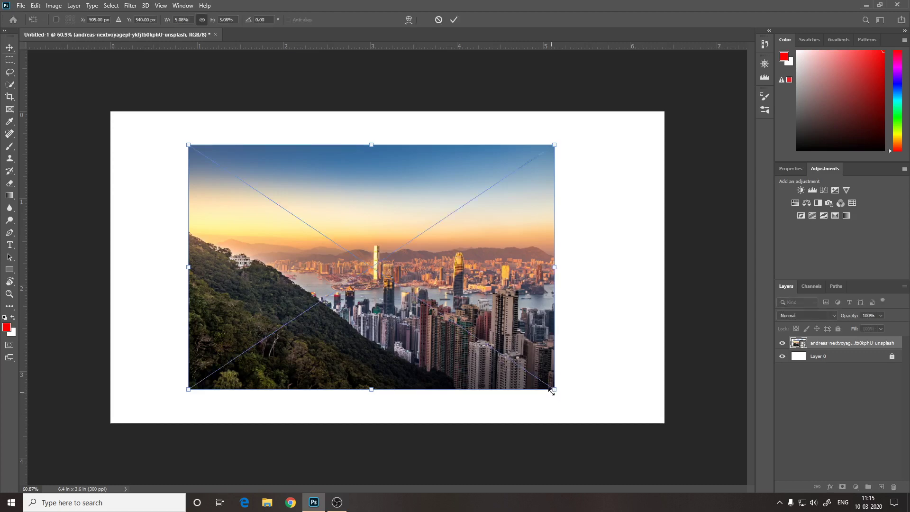
mouse_move(556, 388)
left_mouse_down()
mouse_move(370, 285)
mouse_move(549, 417)
left_mouse_up()
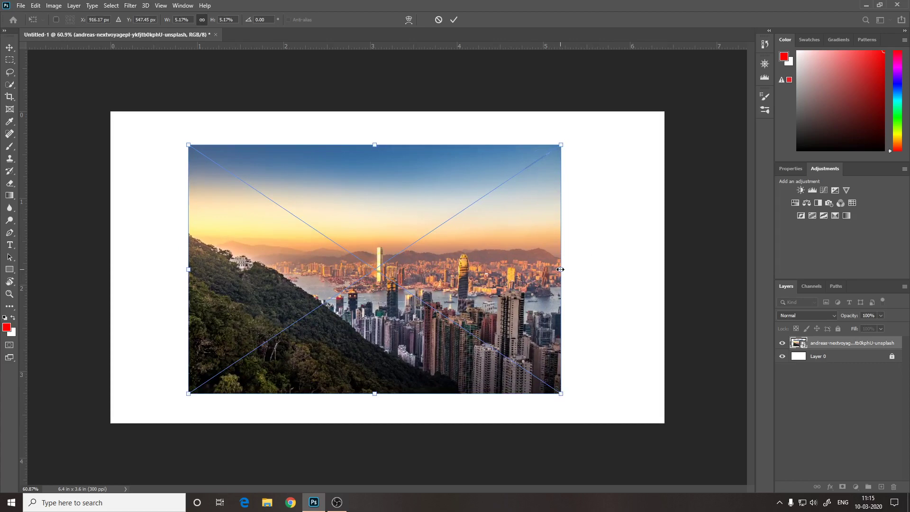
mouse_move(560, 269)
left_mouse_down()
mouse_move(629, 266)
mouse_move(645, 251)
left_mouse_up()
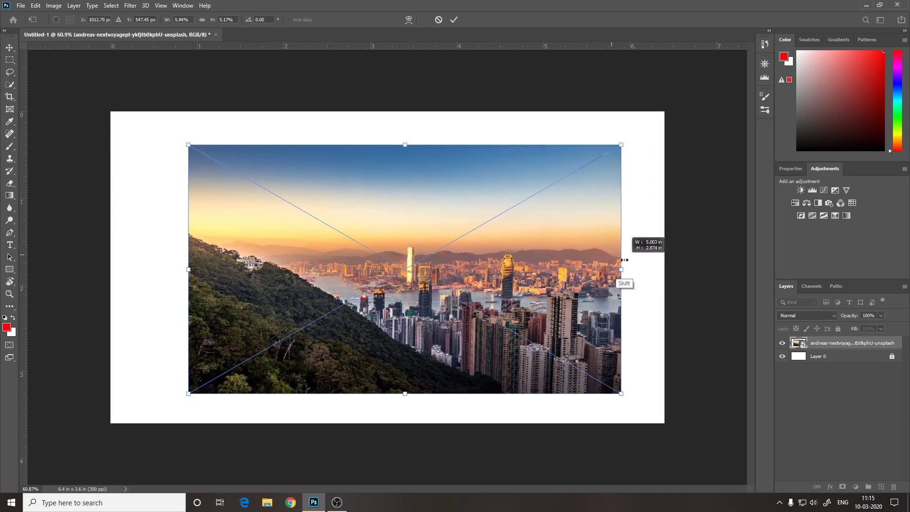
left_click_drag(645, 250, 624, 258)
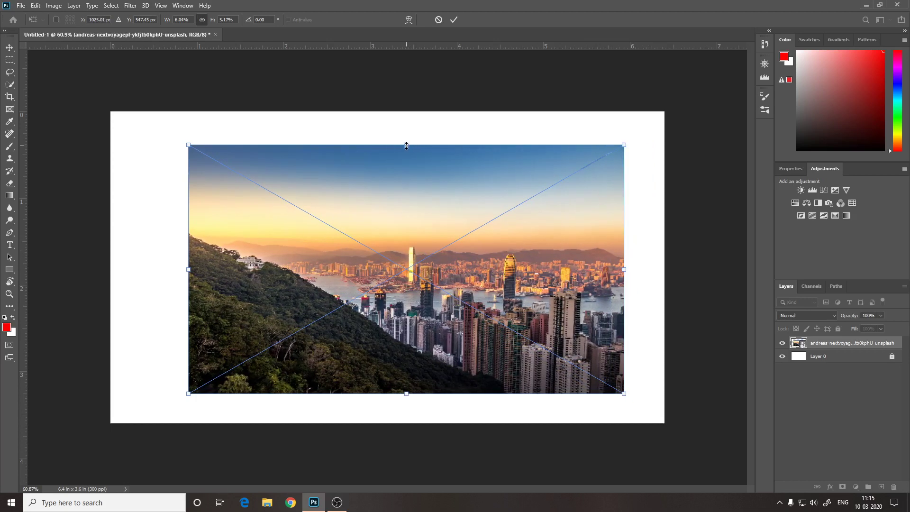
mouse_move(406, 146)
left_mouse_down()
mouse_move(406, 250)
mouse_move(418, 121)
left_mouse_up()
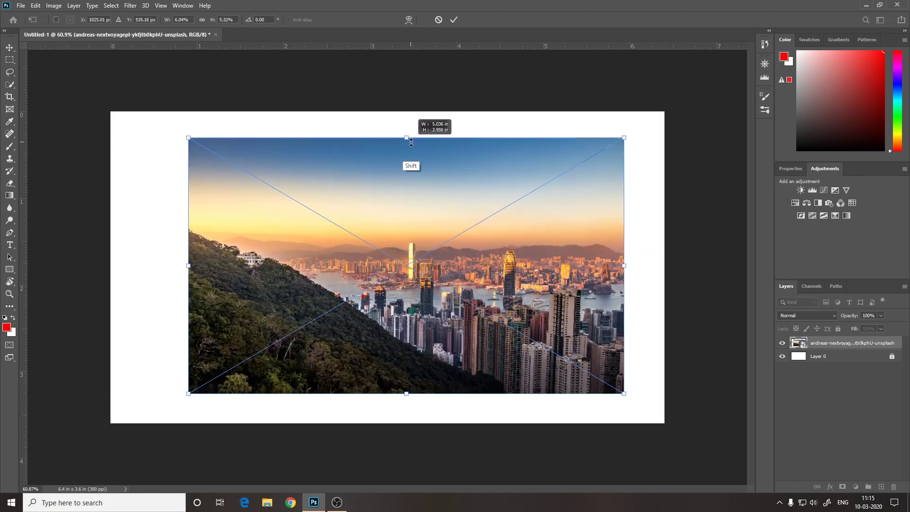
left_click_drag(434, 239, 414, 248)
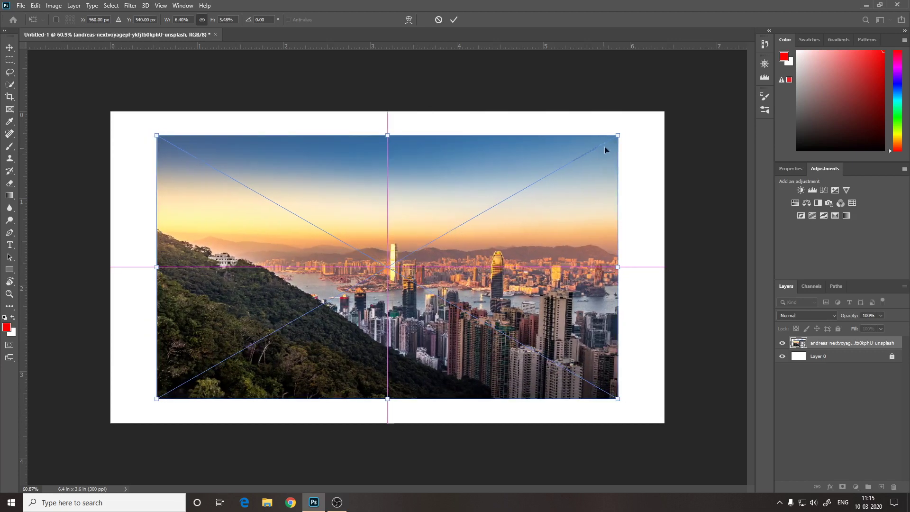
left_click_drag(613, 142, 572, 120)
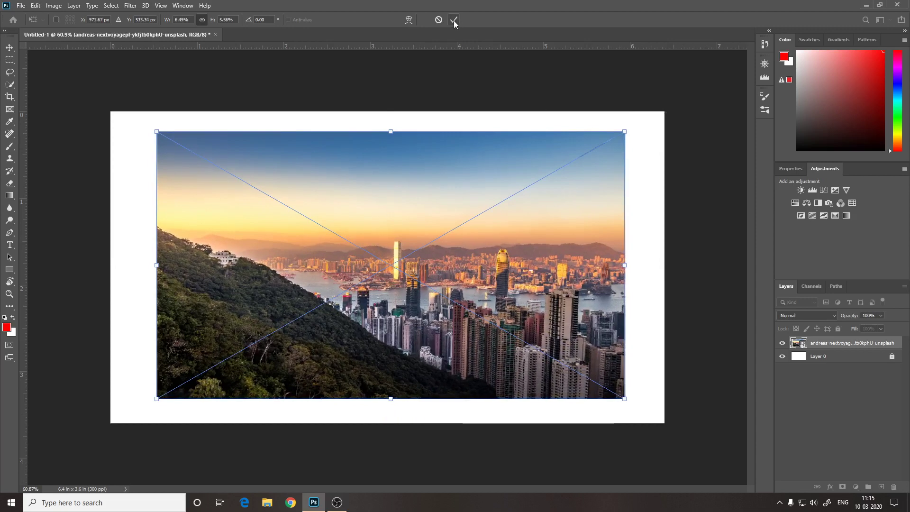
left_click(453, 21)
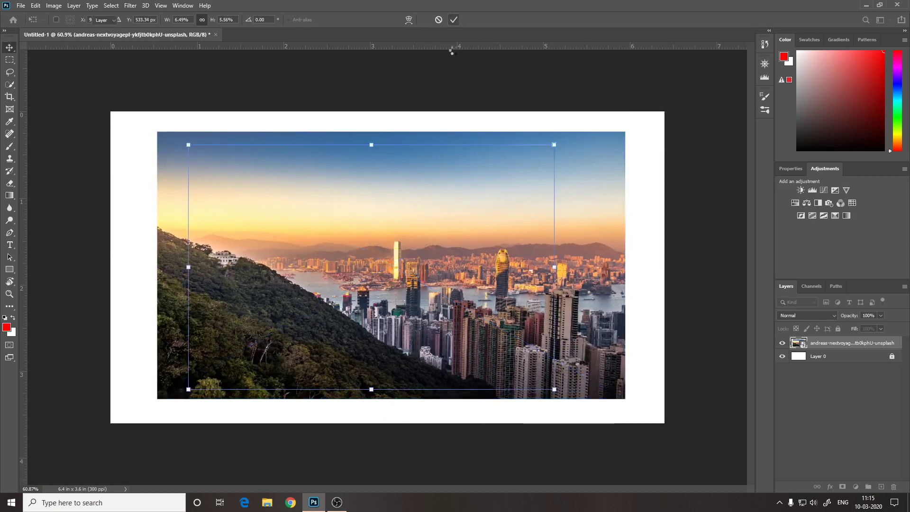
left_click(429, 93)
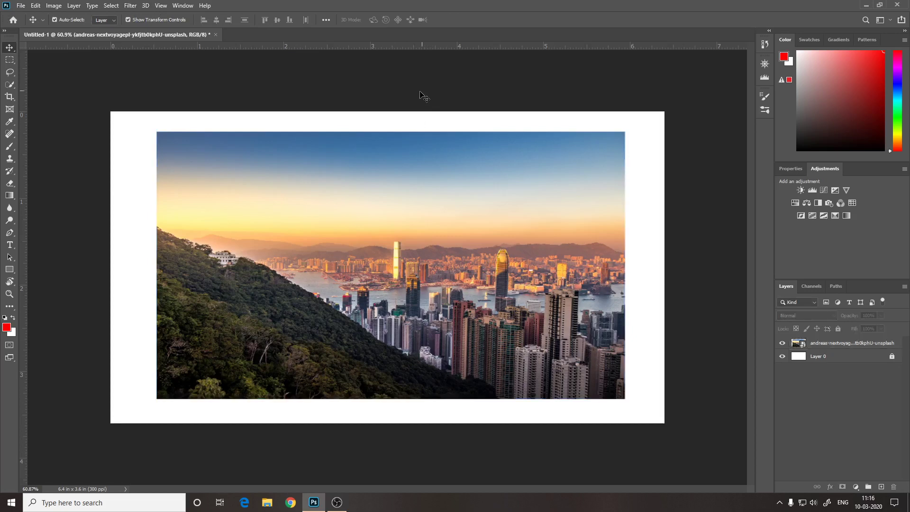
Draw a rectangular marquee over the sky and distant skyline; a move attempt gives a no-layers error.
left_click(10, 61)
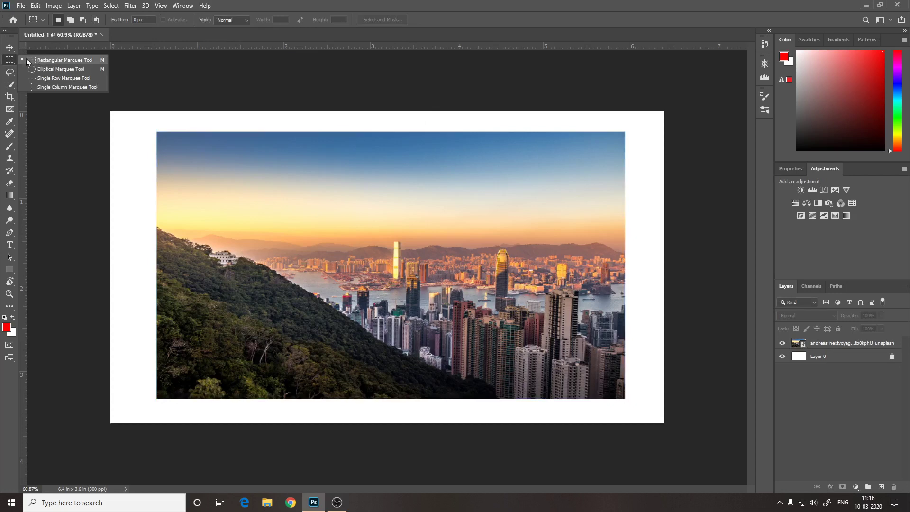
left_click(28, 60)
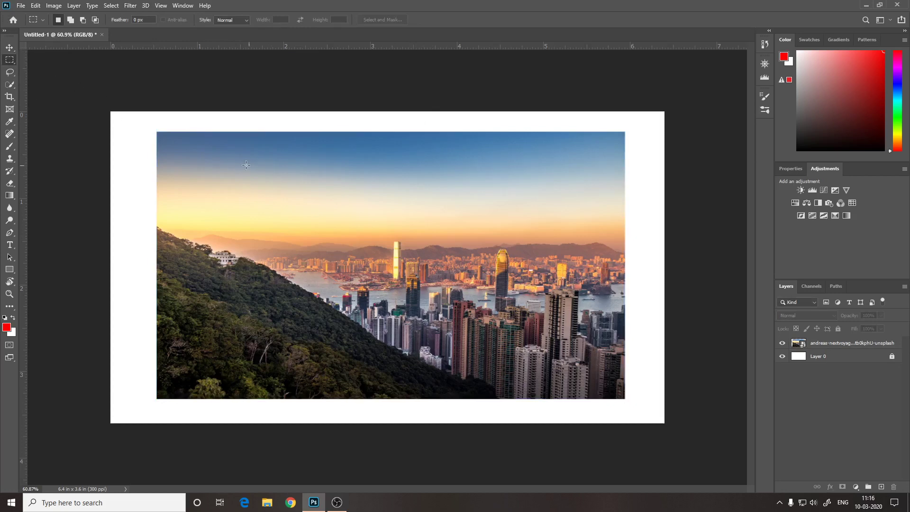
key("v")
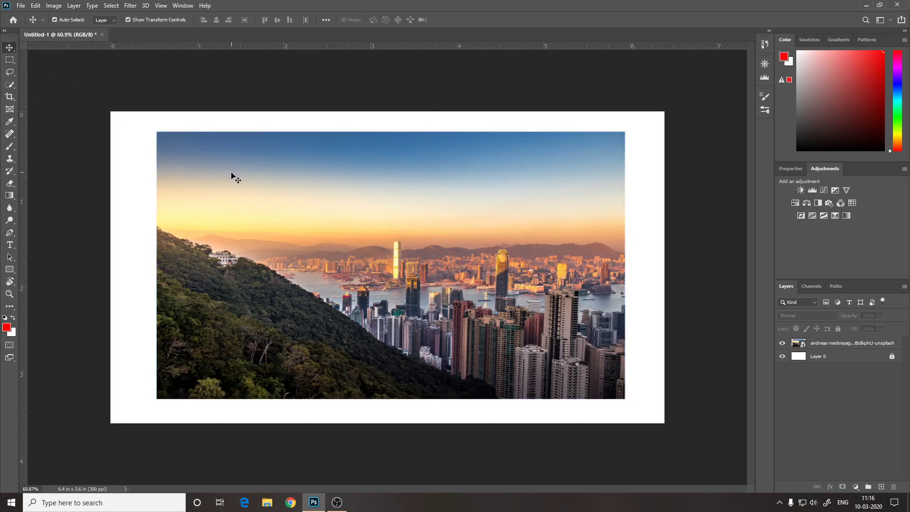
key("m")
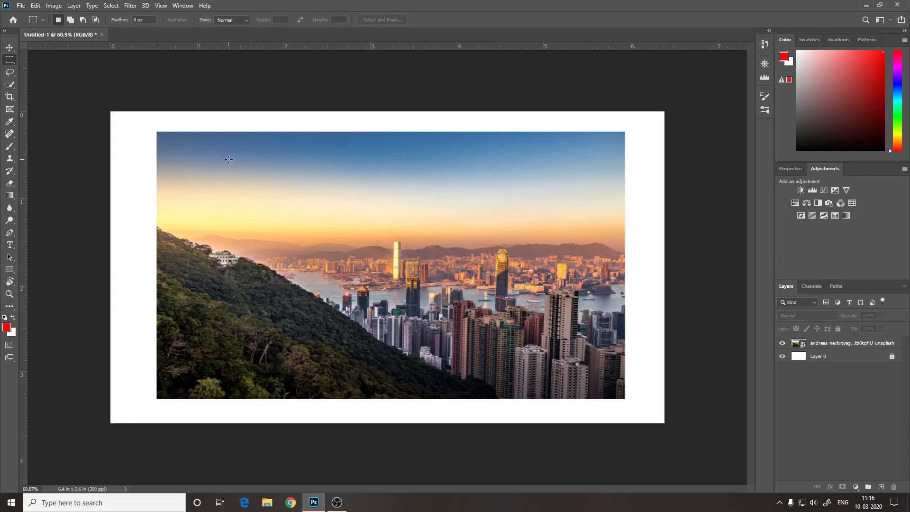
left_click_drag(231, 158, 549, 297)
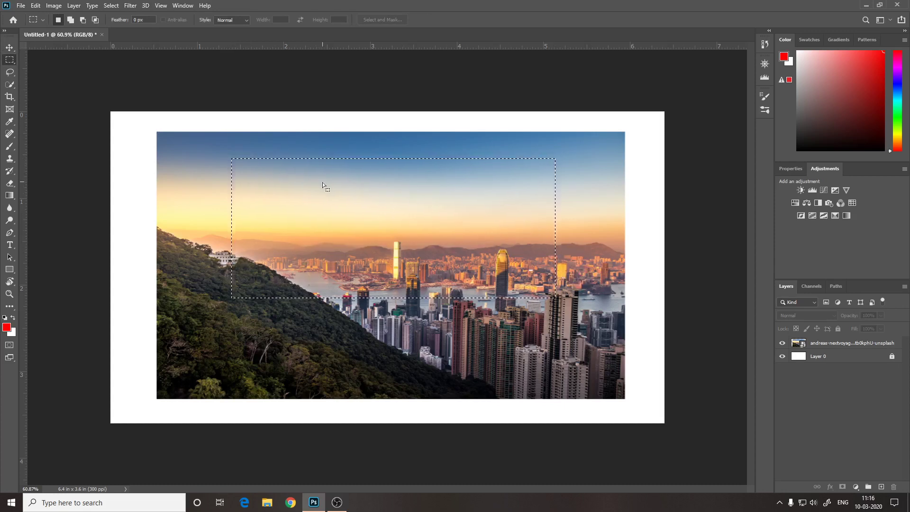
key("v")
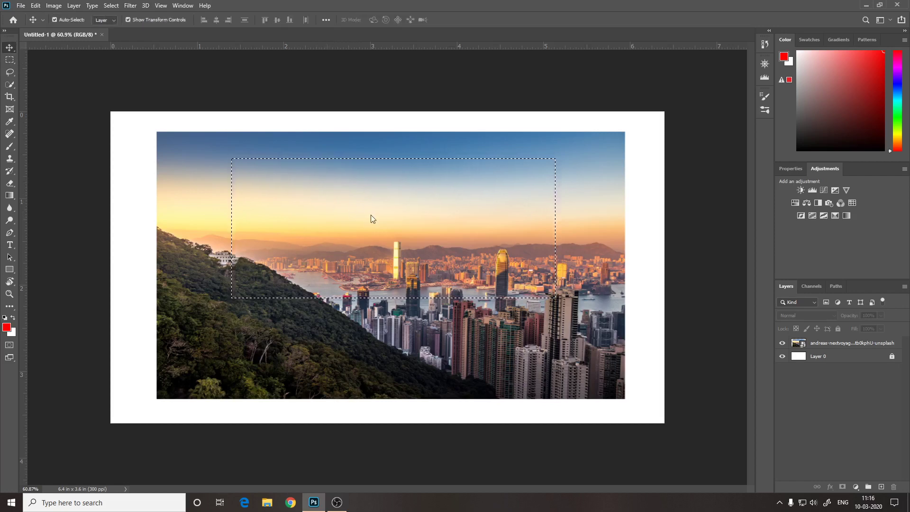
left_click(371, 216)
left_click(433, 188)
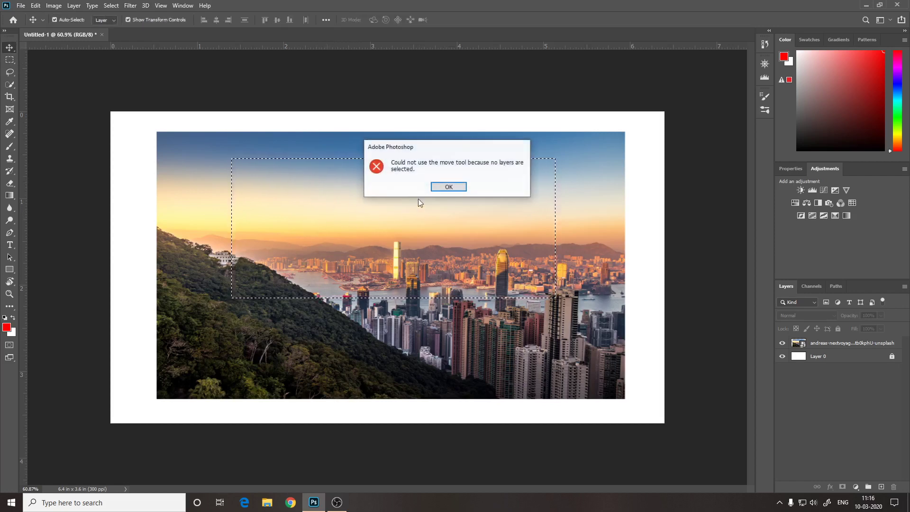
left_click(450, 187)
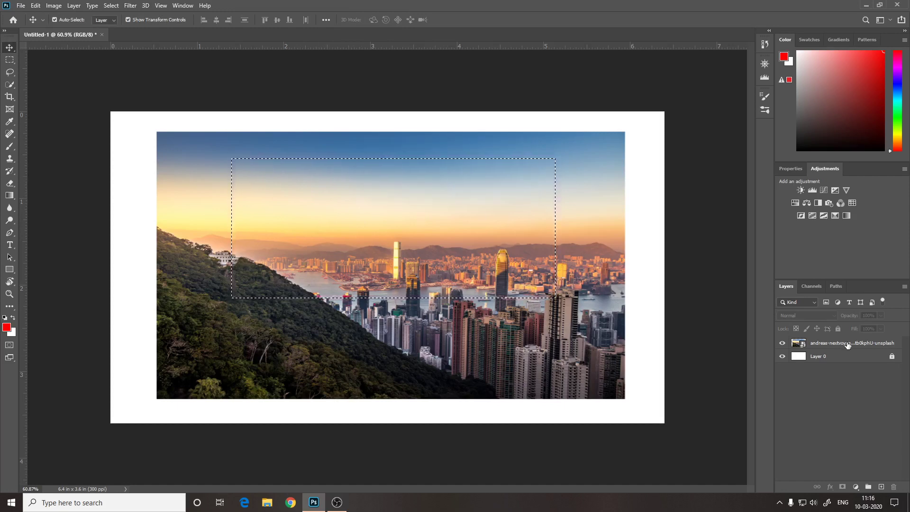
Rasterize the skyline photo layer, try dragging the selected region, then deselect the layer.
right_click(887, 345)
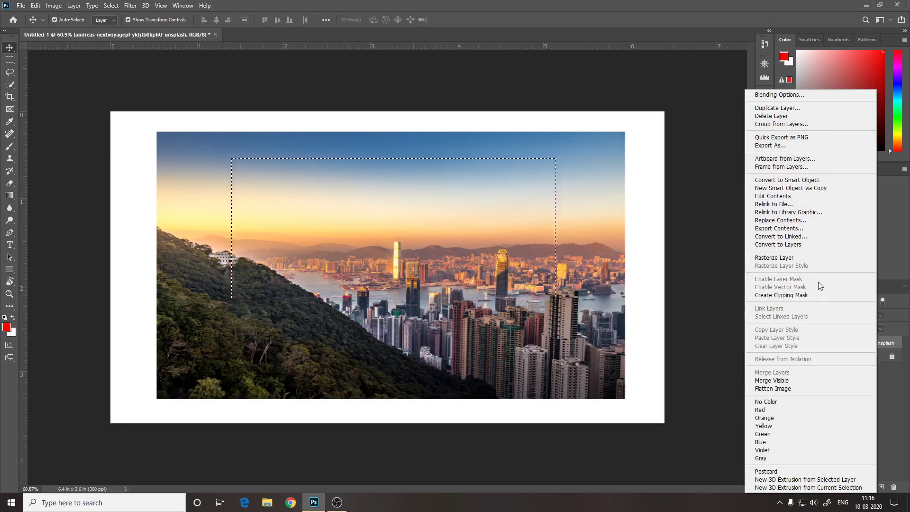
left_click(790, 261)
left_click_drag(391, 204, 392, 193)
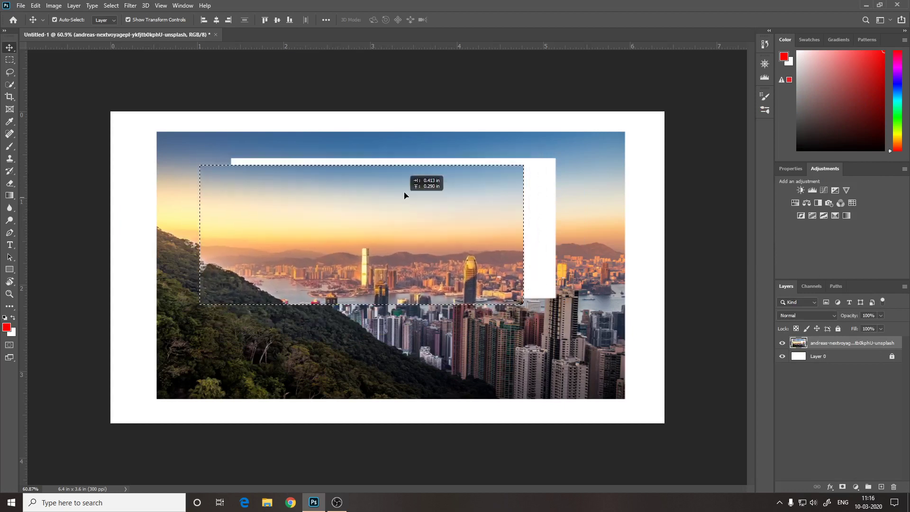
mouse_move(392, 193)
left_mouse_down()
mouse_move(383, 234)
mouse_move(413, 231)
left_mouse_up()
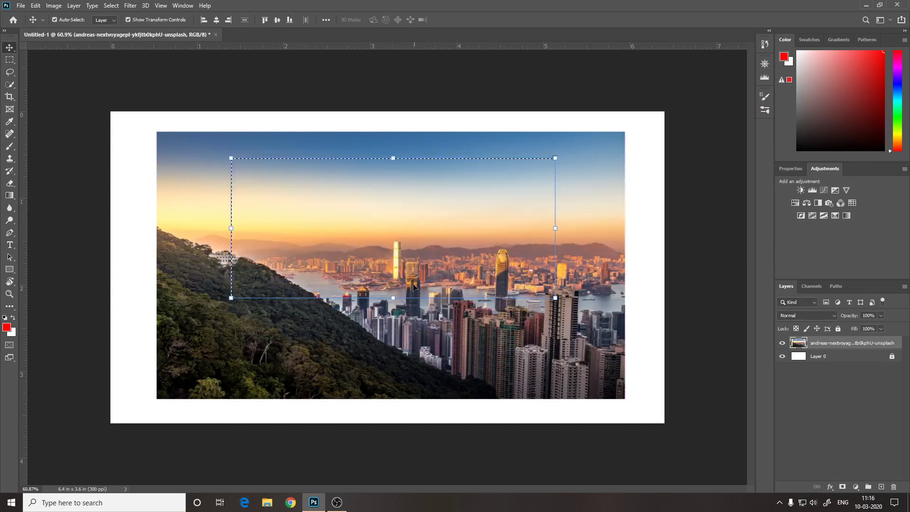
left_click(414, 125)
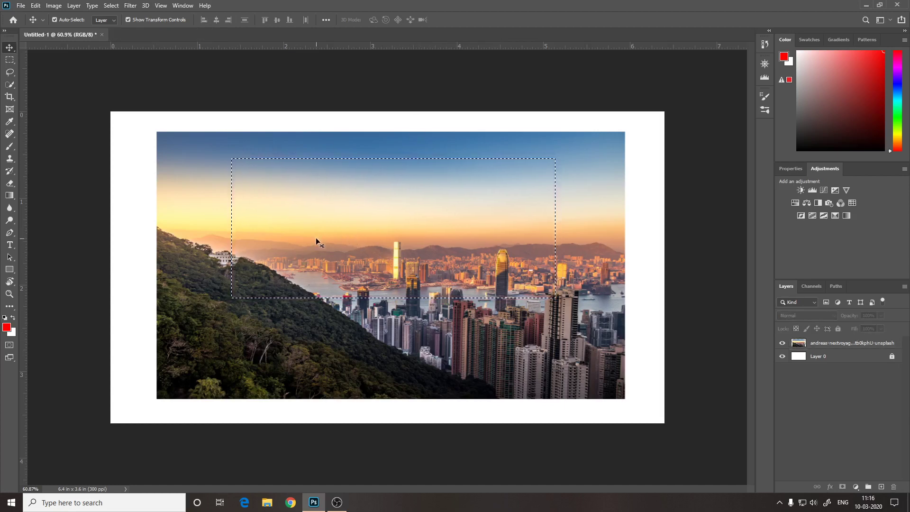
Clear the selection and marquee the right-hand city buildings; a move attempt warns no layers are selected.
key("ctrl+d")
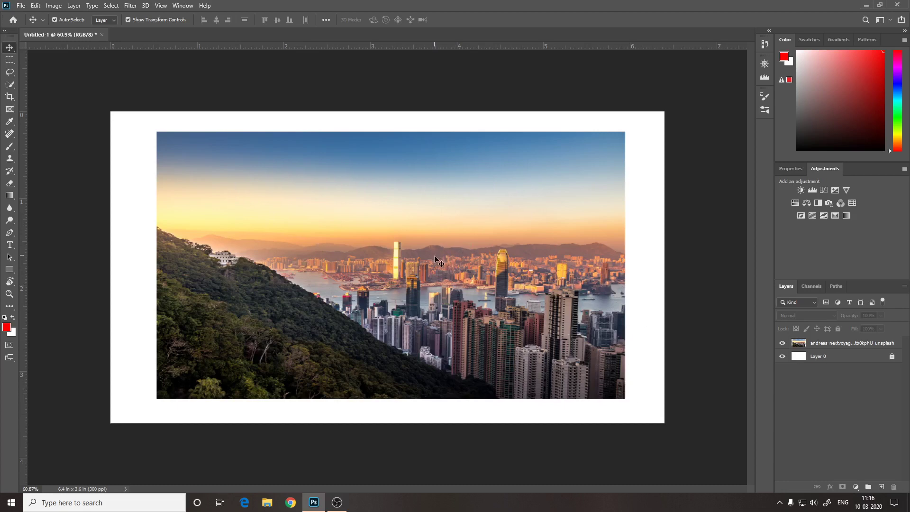
key("m")
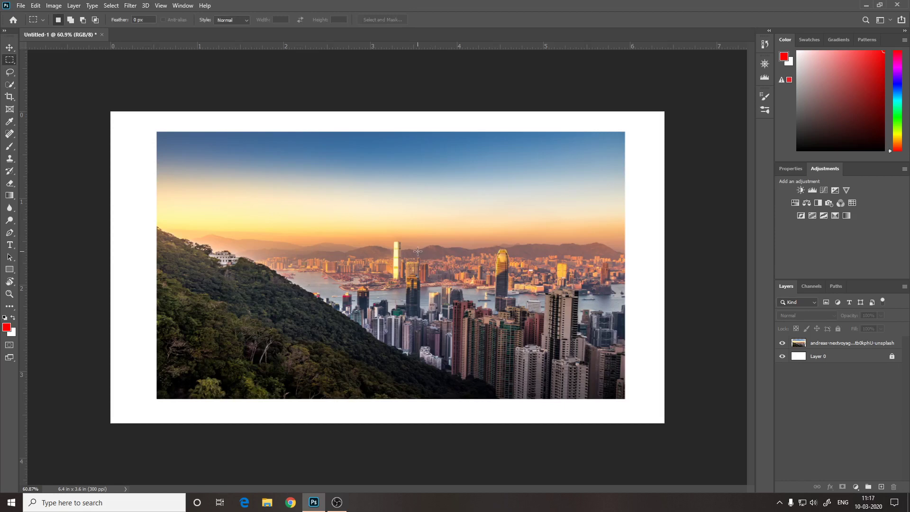
left_click_drag(414, 233, 621, 359)
key("v")
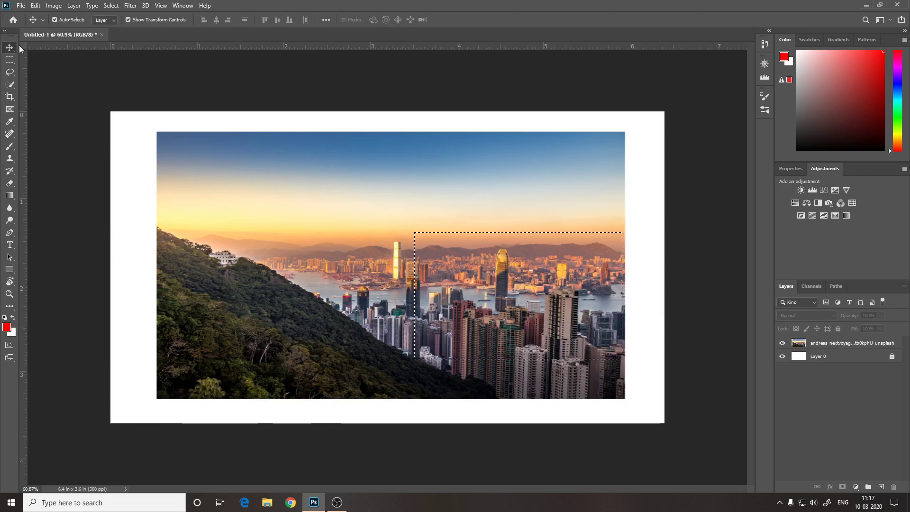
right_click(8, 47)
left_click(52, 48)
left_click(533, 304)
left_click(450, 187)
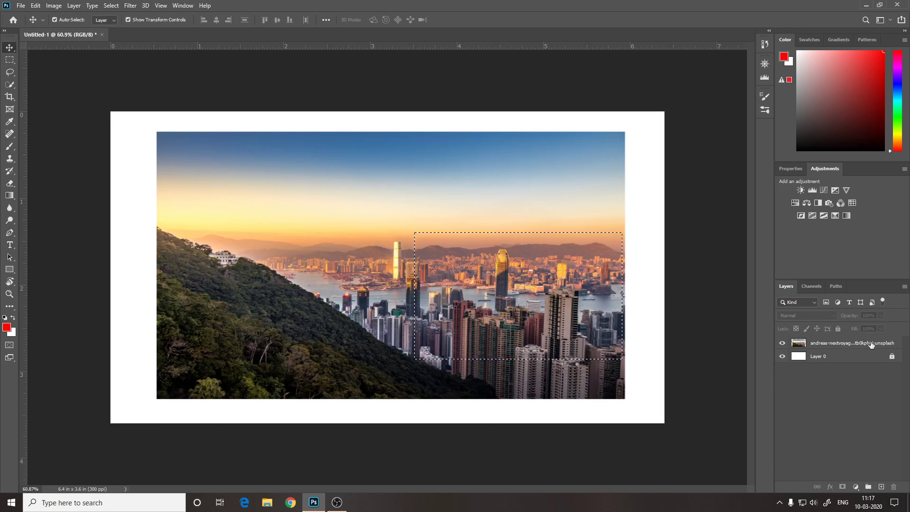
Retry moving and erasing inside the selection, dismissing the repeated no-layers warnings.
left_click(889, 344)
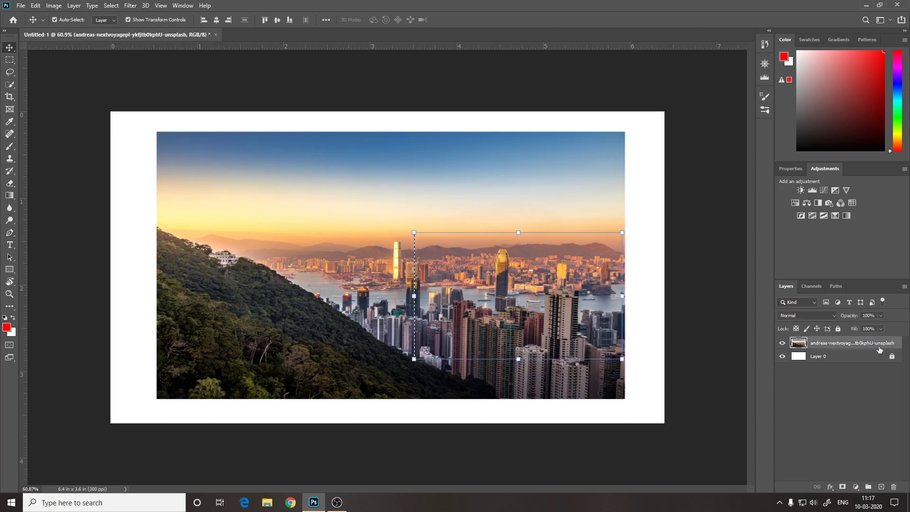
right_click(875, 343)
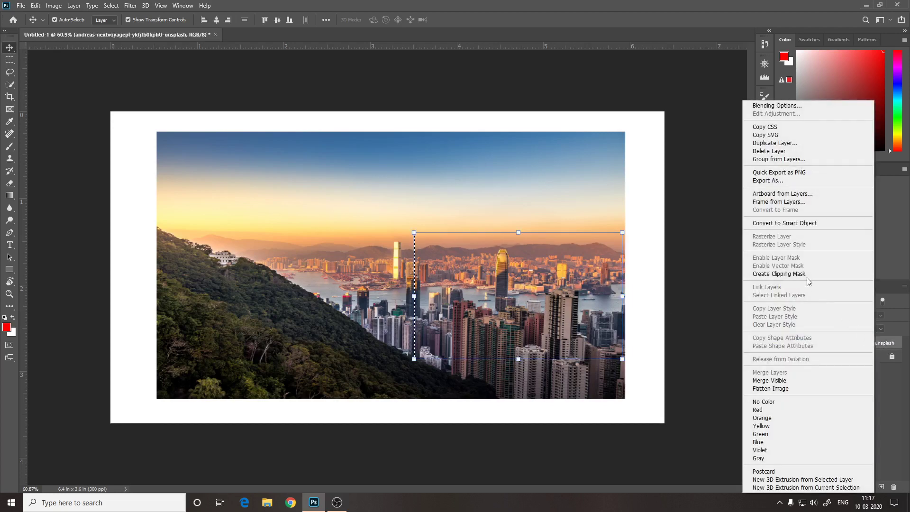
left_click(684, 271)
left_click(608, 292)
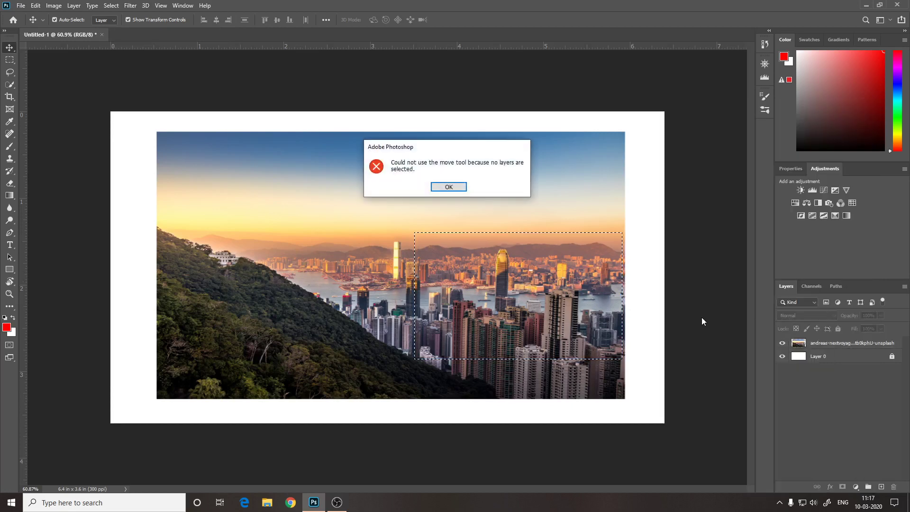
left_click(443, 187)
key("e")
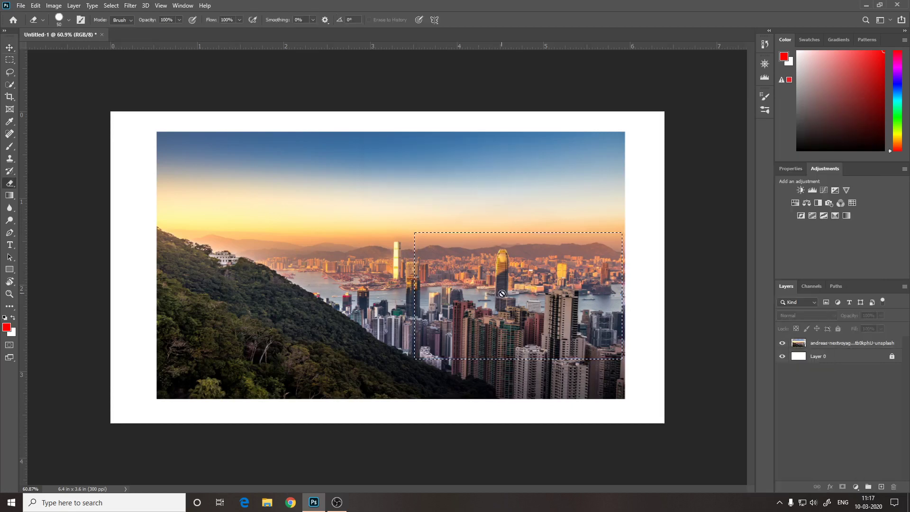
left_click(497, 291)
left_click(443, 187)
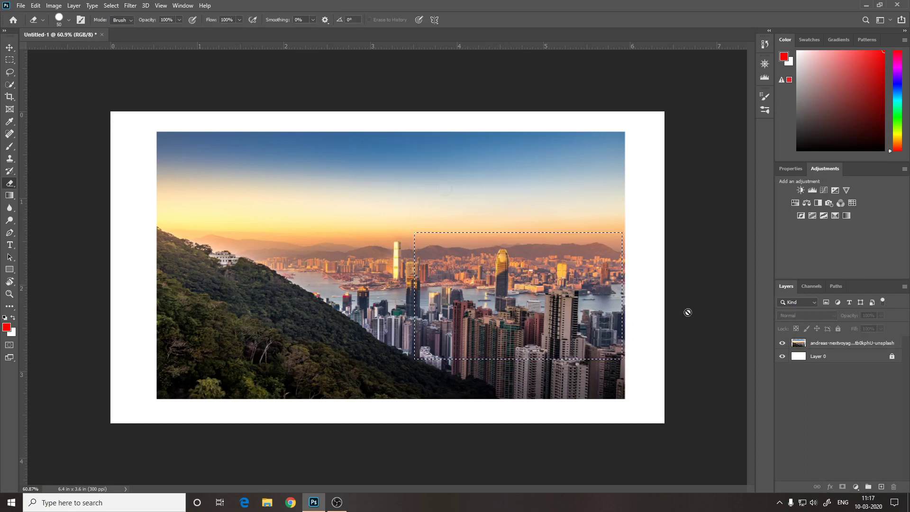
Select the photo layer, shift the selected city area up-left, then undo the shift.
left_click(850, 342)
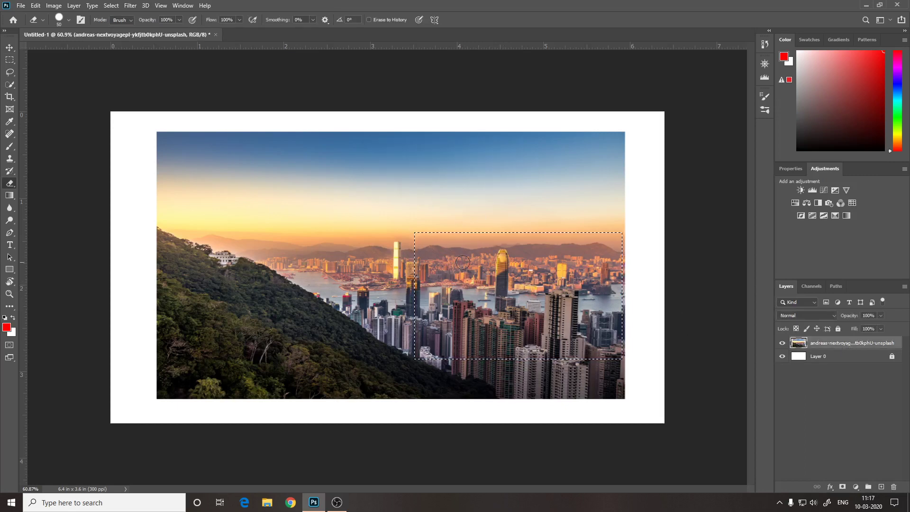
key("v")
left_click_drag(550, 289, 305, 244)
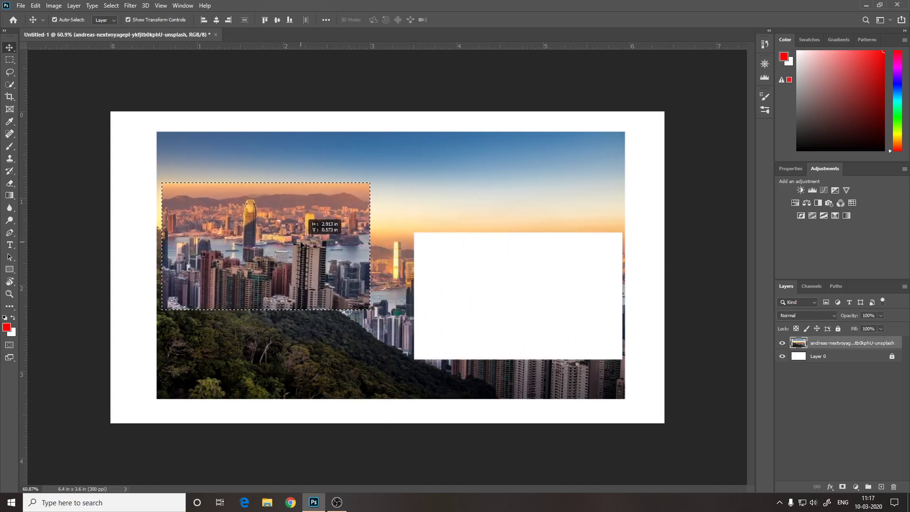
key("ctrl+z")
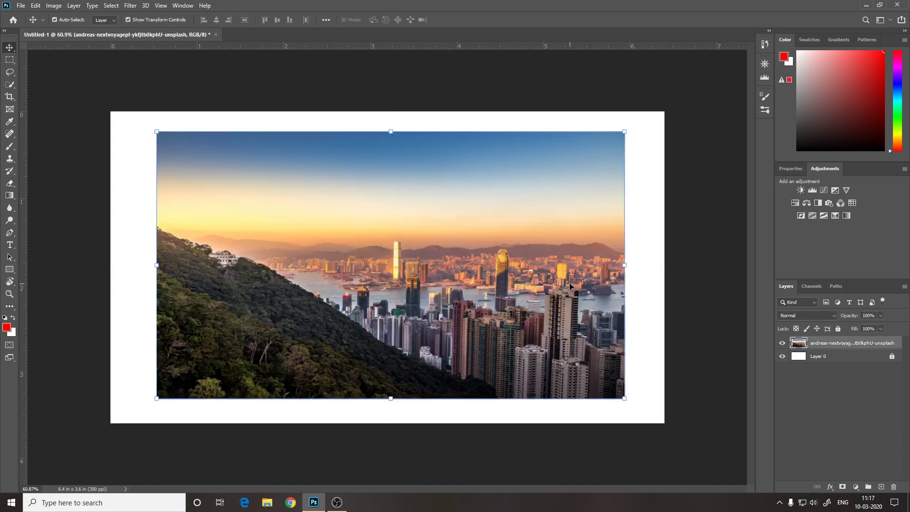
left_click(704, 279)
left_click(874, 344)
Marquee the right-hand towers and drag them left on the photo layer, leaving white.
right_click(877, 346)
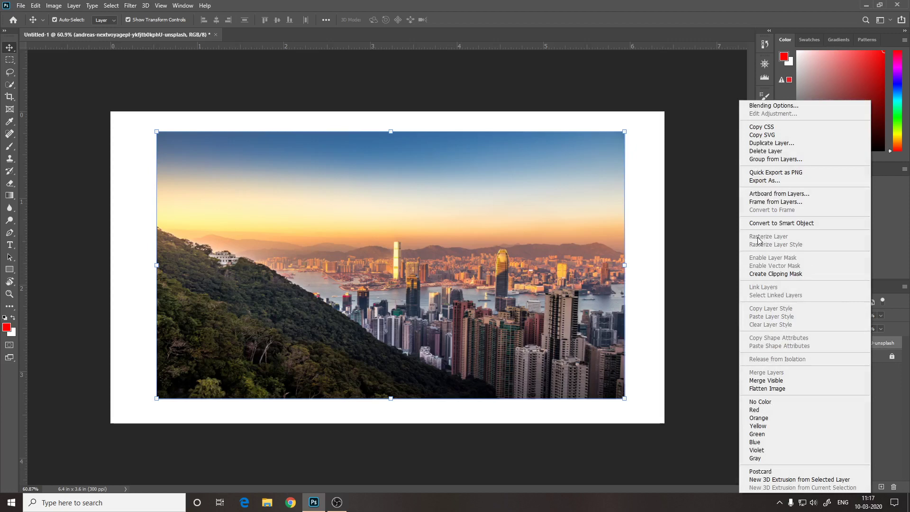
left_click(890, 395)
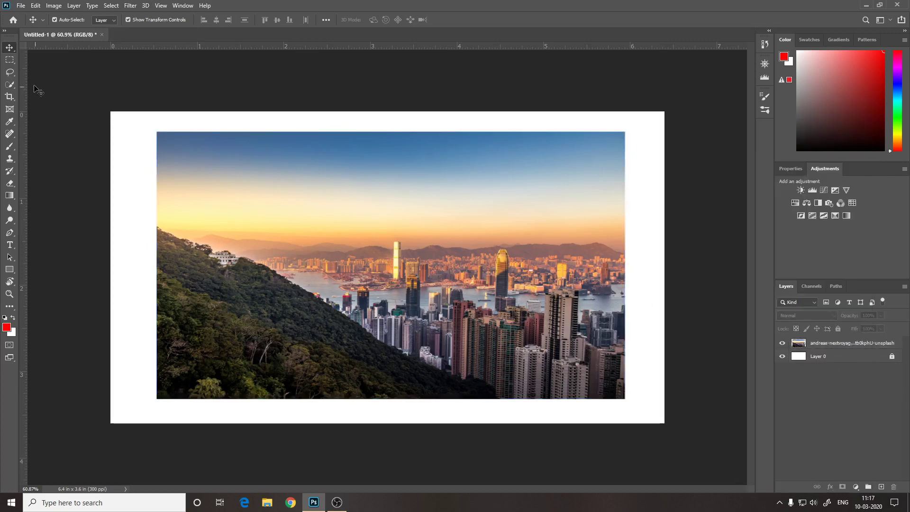
left_click(12, 61)
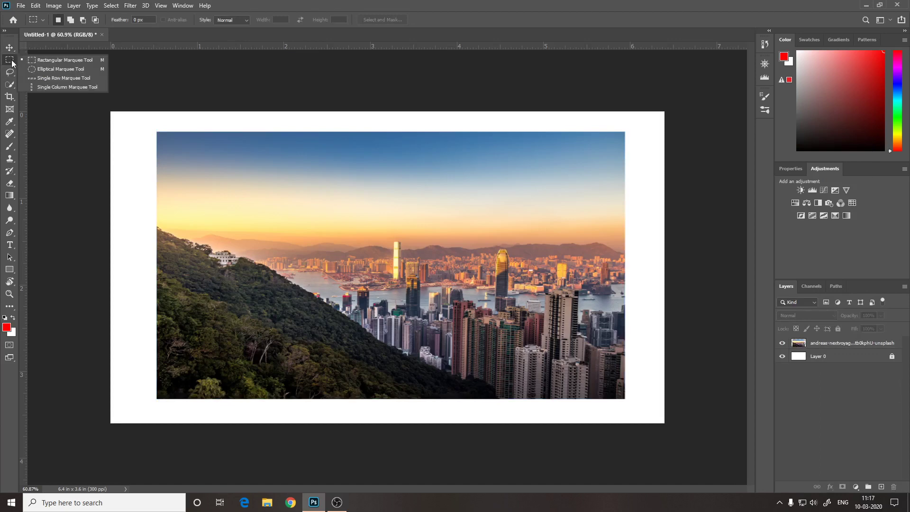
left_click(59, 62)
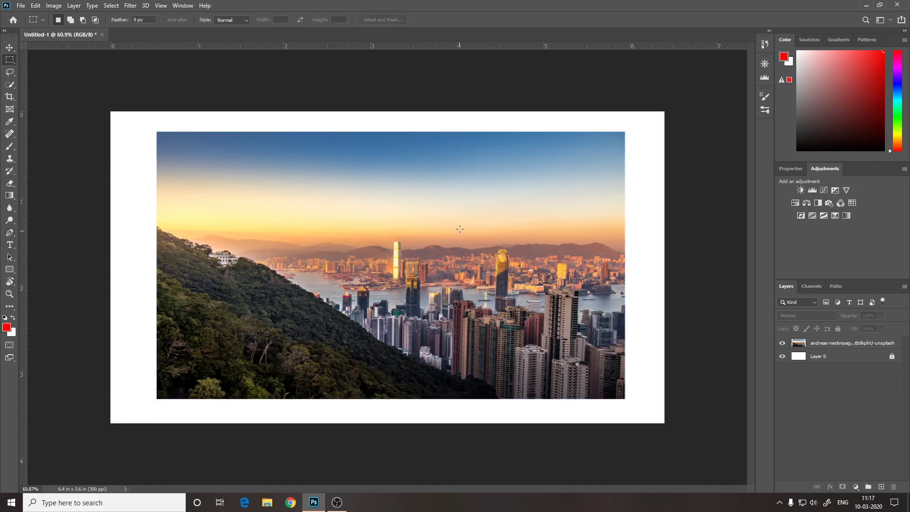
mouse_move(459, 219)
left_mouse_down()
mouse_move(618, 378)
mouse_move(617, 366)
left_mouse_up()
left_click(844, 348)
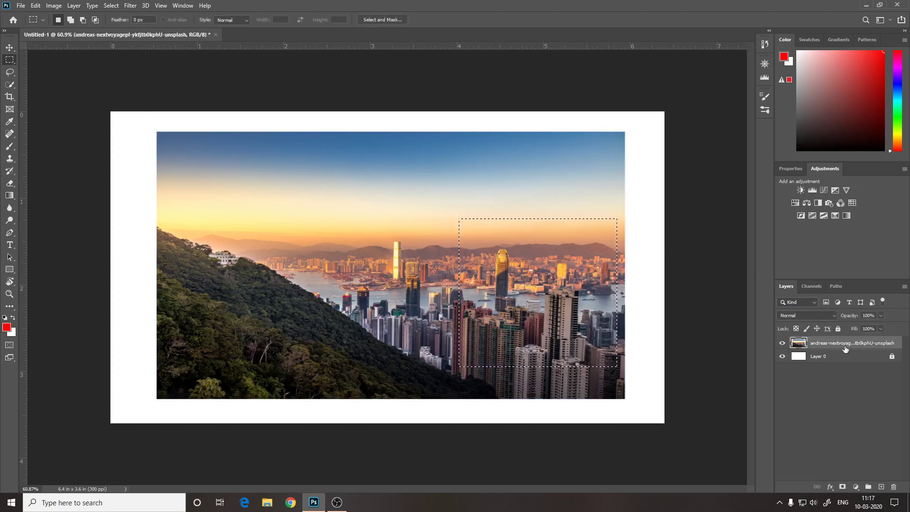
key("v")
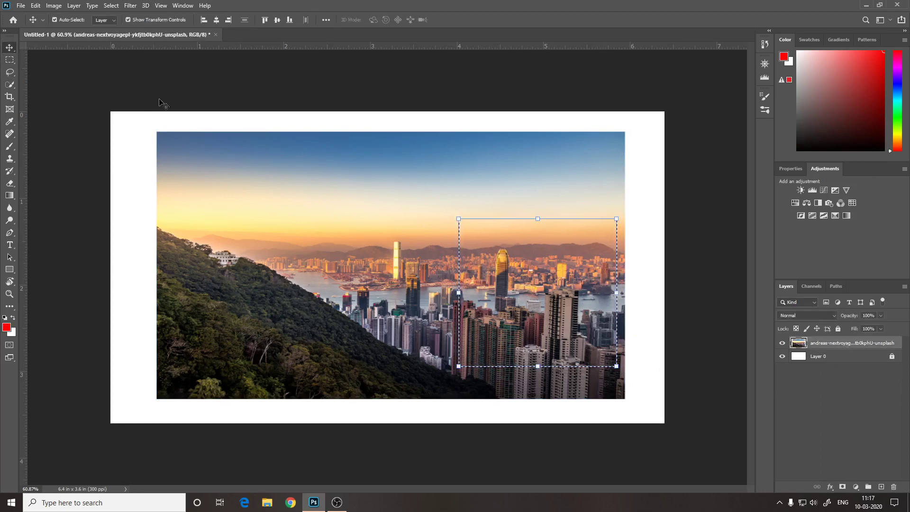
right_click(15, 44)
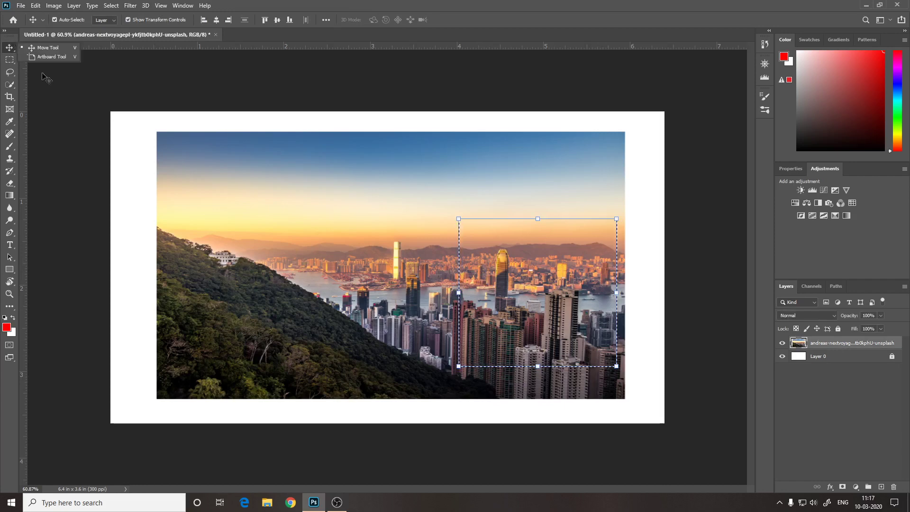
mouse_move(547, 280)
left_mouse_down()
mouse_move(305, 250)
mouse_move(369, 282)
left_mouse_up()
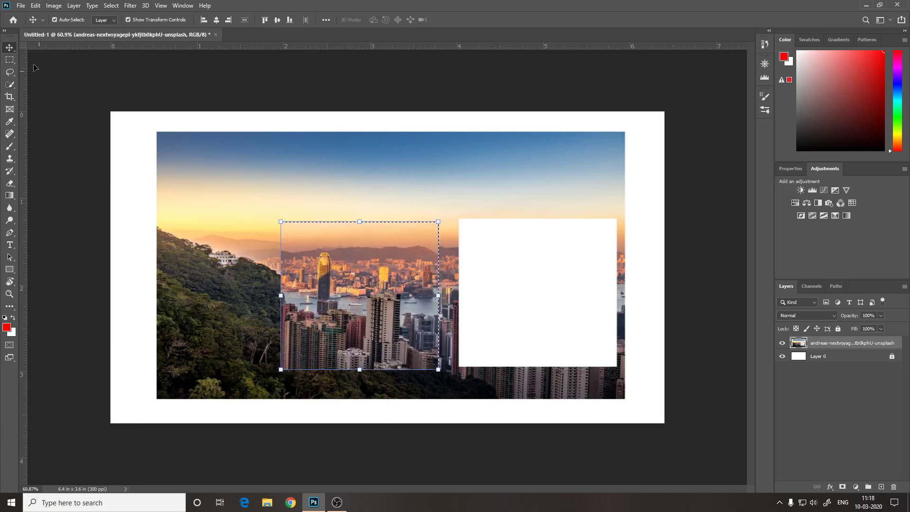
Undo the tower move, clear the selection, and switch to the Elliptical Marquee Tool.
left_click(11, 63)
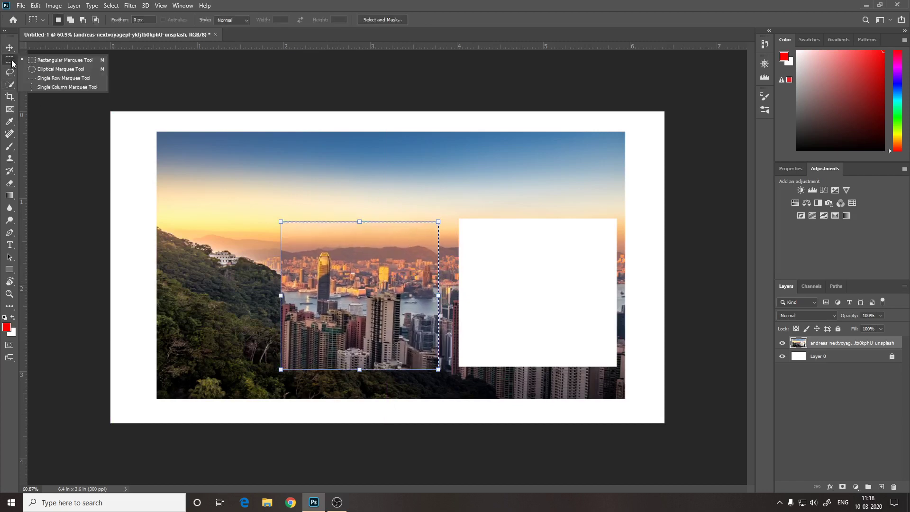
left_click(41, 72)
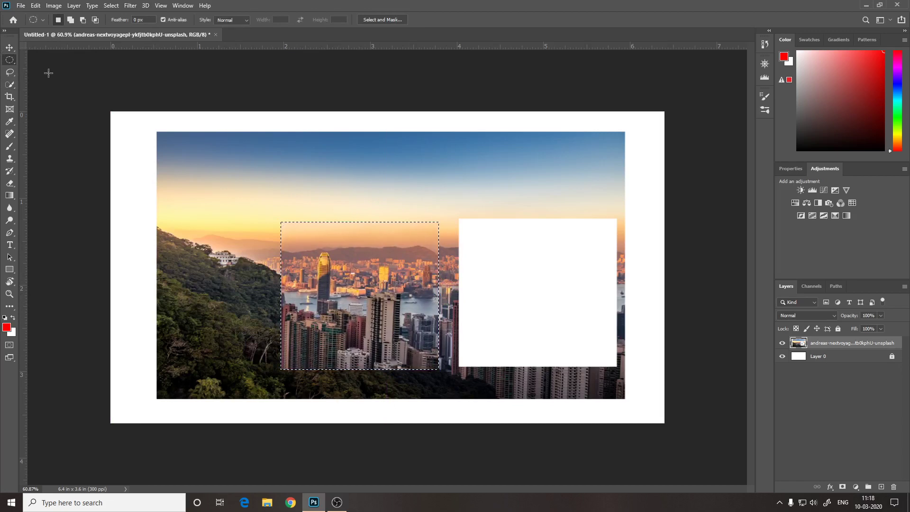
key("ctrl+z")
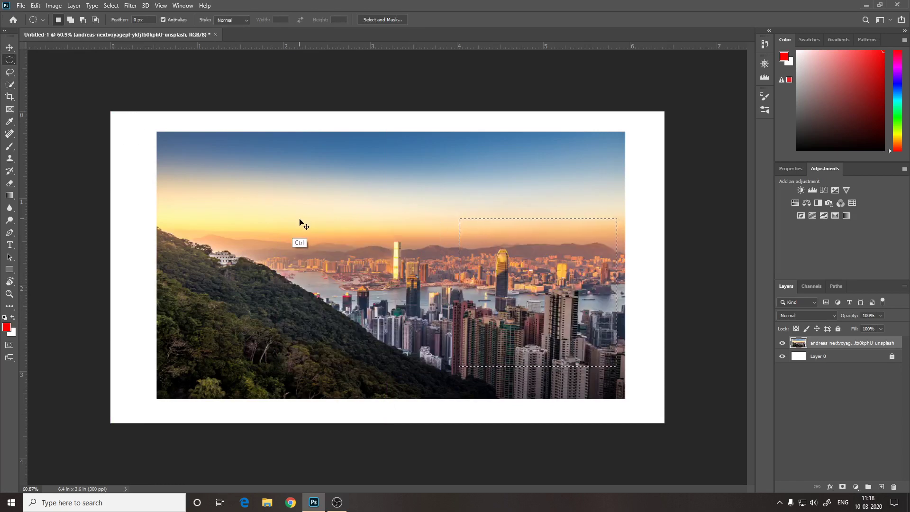
left_click(303, 222)
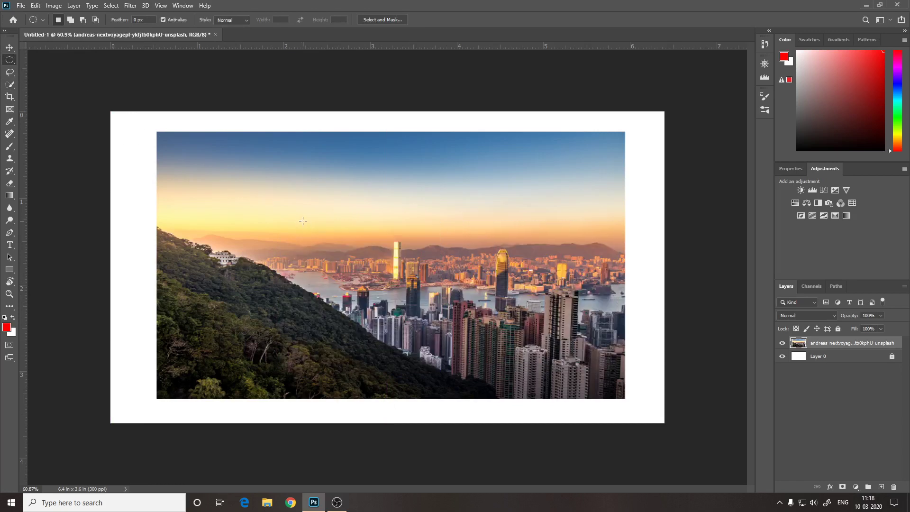
left_click(5, 65)
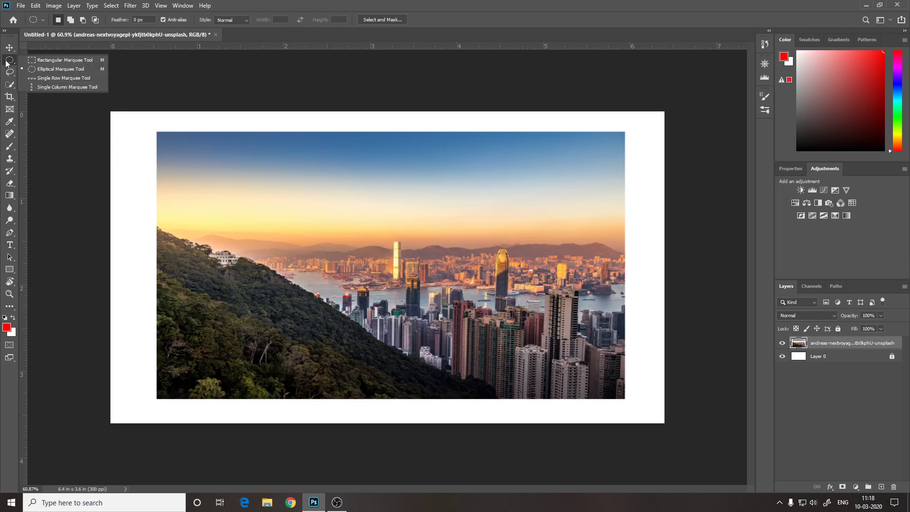
left_click(59, 68)
mouse_move(284, 153)
left_mouse_down()
mouse_move(545, 338)
mouse_move(594, 357)
left_mouse_up()
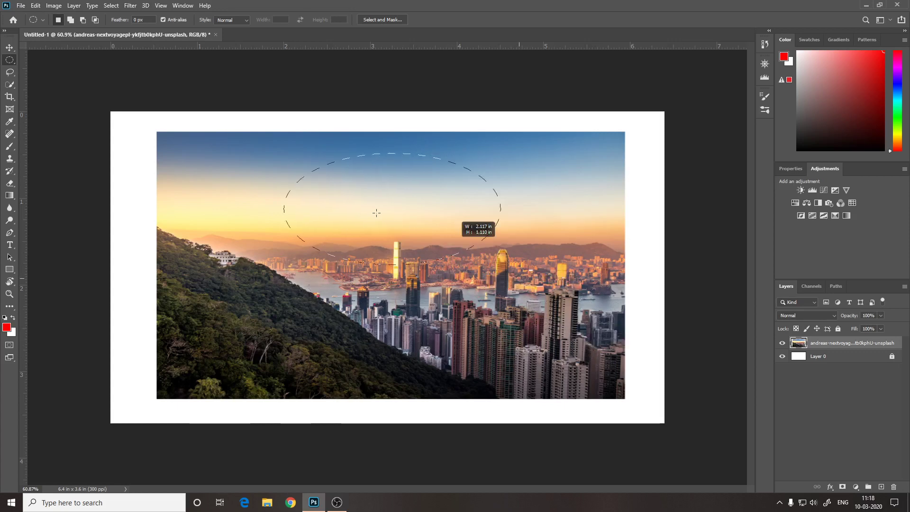
mouse_move(594, 358)
left_mouse_down()
mouse_move(377, 234)
mouse_move(594, 352)
mouse_move(616, 356)
mouse_move(466, 242)
mouse_move(394, 221)
mouse_move(447, 237)
mouse_move(414, 219)
mouse_move(504, 282)
mouse_move(407, 234)
mouse_move(554, 287)
mouse_move(647, 349)
mouse_move(447, 217)
mouse_move(503, 263)
mouse_move(733, 381)
left_mouse_up()
mouse_move(733, 381)
left_mouse_down()
mouse_move(720, 362)
mouse_move(764, 379)
left_mouse_up()
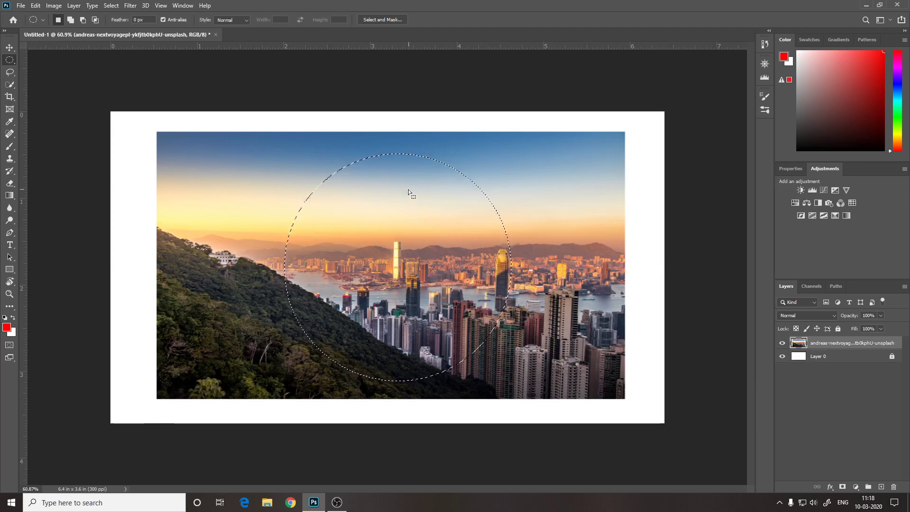
key("v")
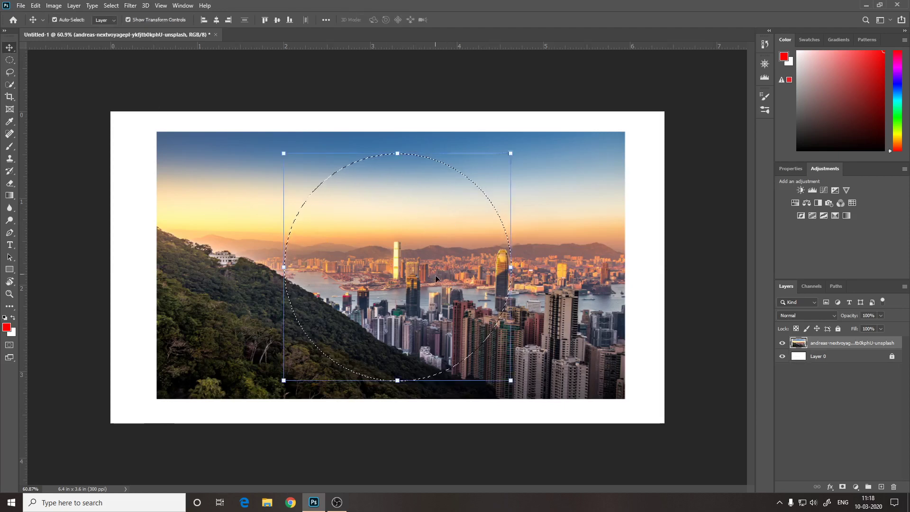
mouse_move(435, 275)
left_mouse_down()
mouse_move(308, 256)
mouse_move(319, 242)
mouse_move(217, 244)
mouse_move(150, 106)
mouse_move(423, 309)
mouse_move(418, 285)
left_mouse_up()
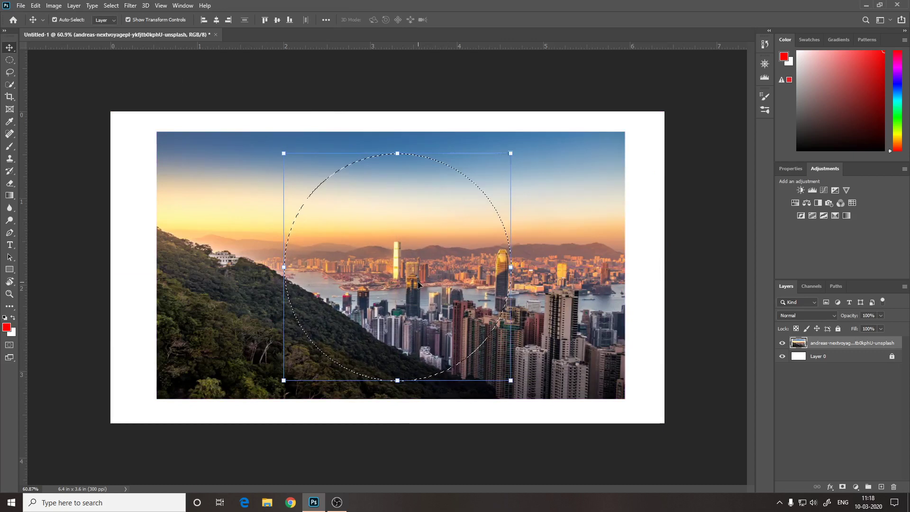
left_click(366, 101)
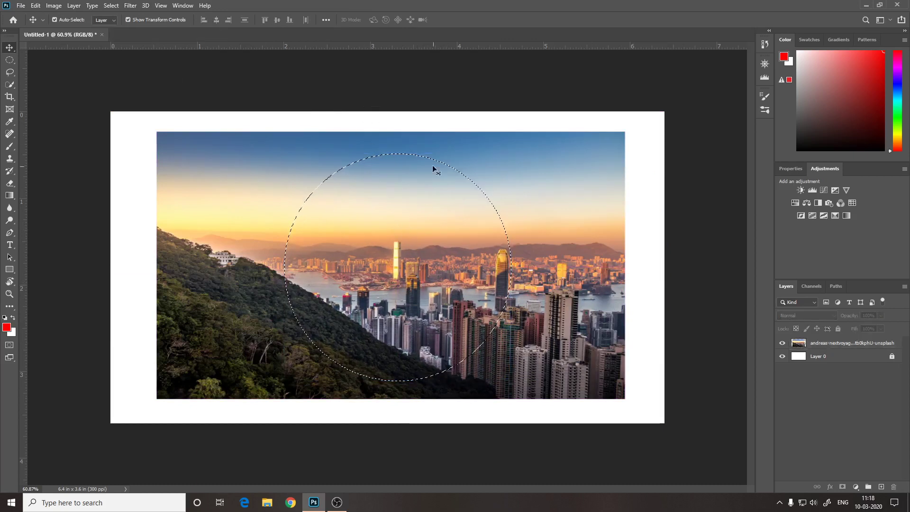
left_click(849, 345)
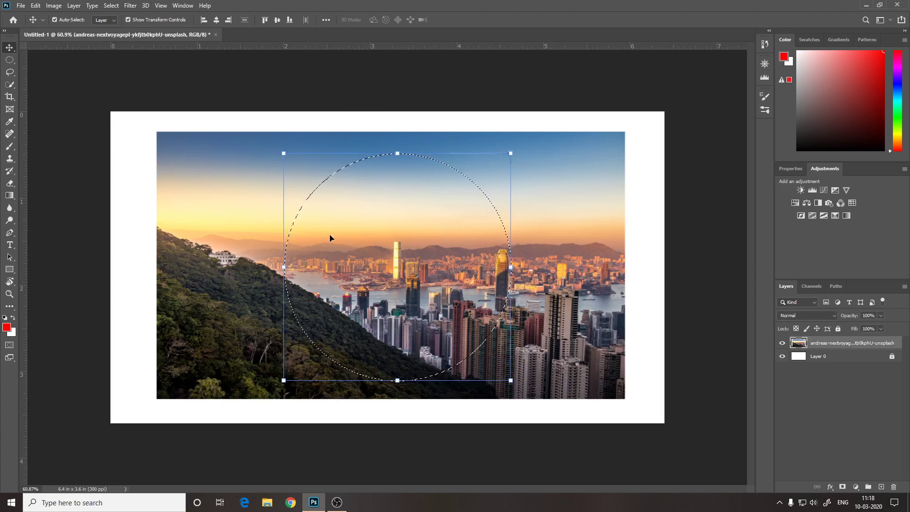
key("ctrl")
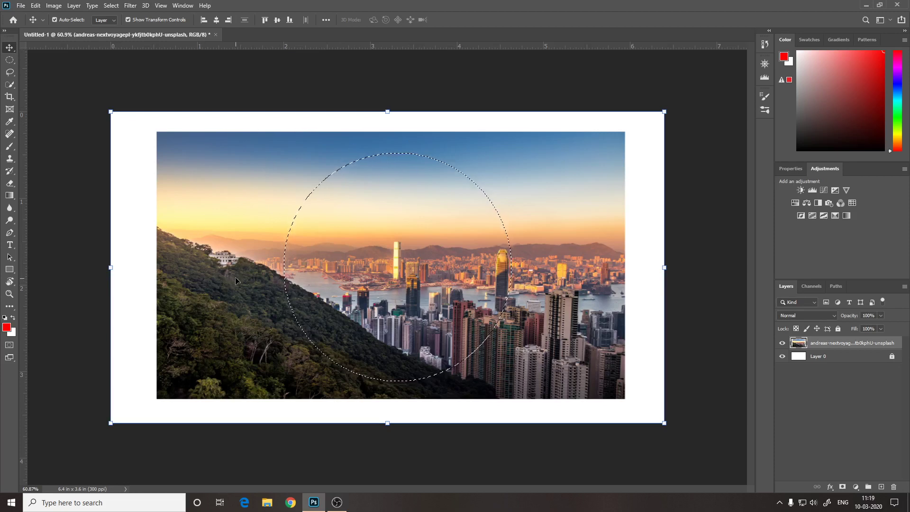
mouse_move(237, 253)
left_mouse_down()
mouse_move(401, 389)
mouse_move(345, 359)
mouse_move(261, 269)
mouse_move(131, 255)
mouse_move(312, 271)
mouse_move(203, 256)
mouse_move(300, 268)
mouse_move(232, 265)
left_mouse_up()
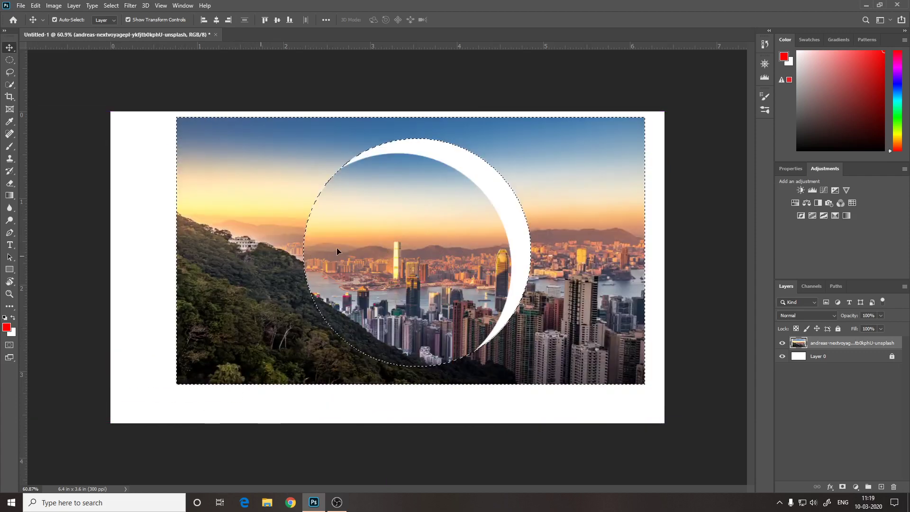
mouse_move(254, 201)
left_mouse_down()
mouse_move(130, 232)
mouse_move(232, 200)
left_mouse_up()
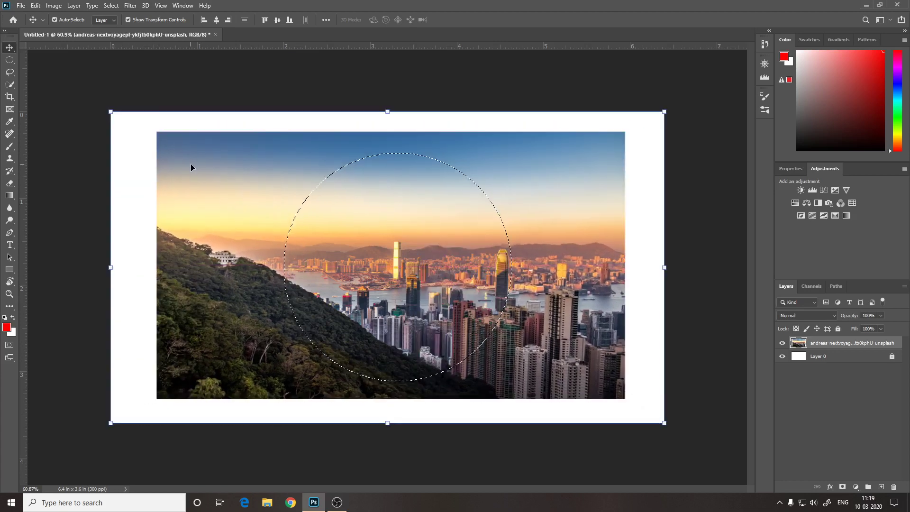
left_click(165, 80)
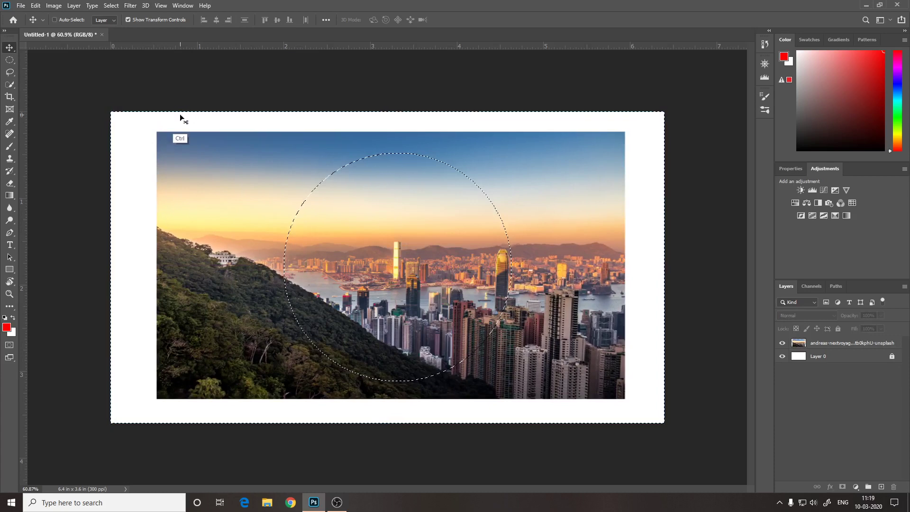
Clear the circular selection, lasso around the city, move that patch up-left, and deselect.
key("ctrl+d")
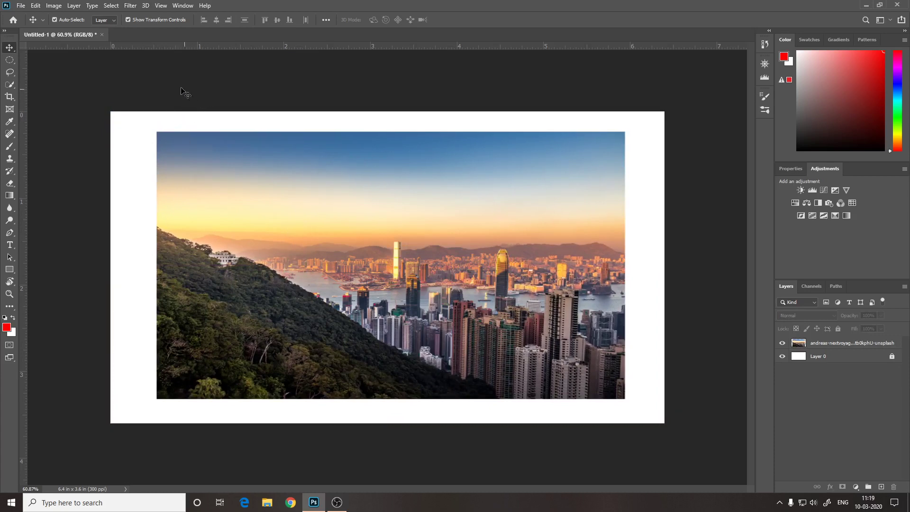
left_click(10, 72)
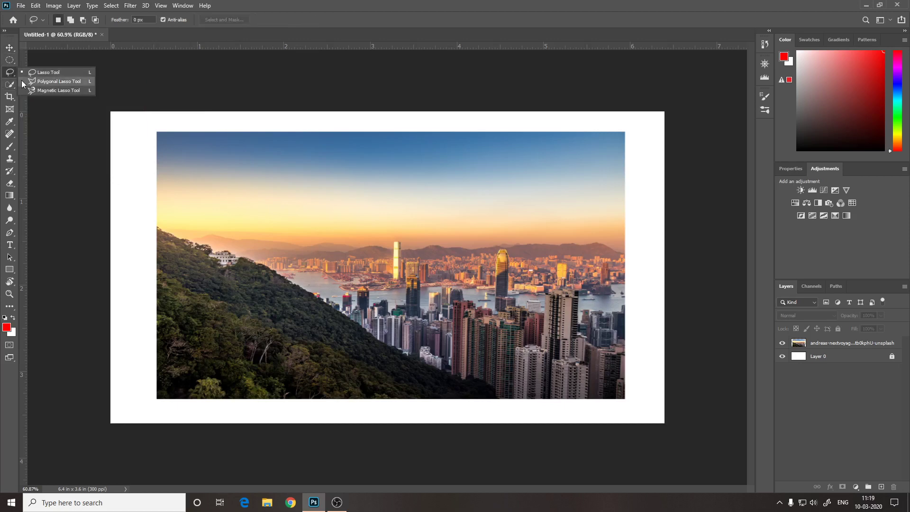
left_click(1, 73)
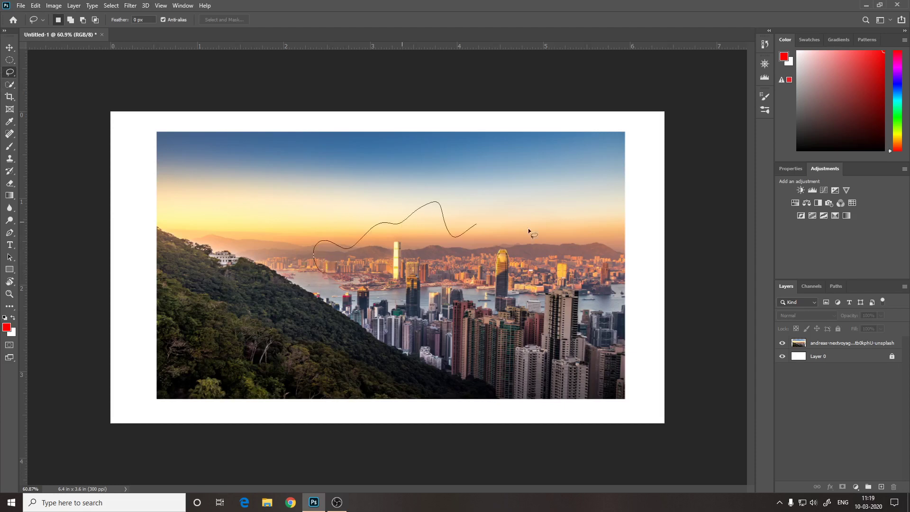
mouse_move(576, 294)
left_mouse_down()
mouse_move(578, 378)
mouse_move(527, 349)
mouse_move(425, 337)
mouse_move(358, 283)
mouse_move(329, 278)
left_mouse_up()
left_click(882, 345)
key("v")
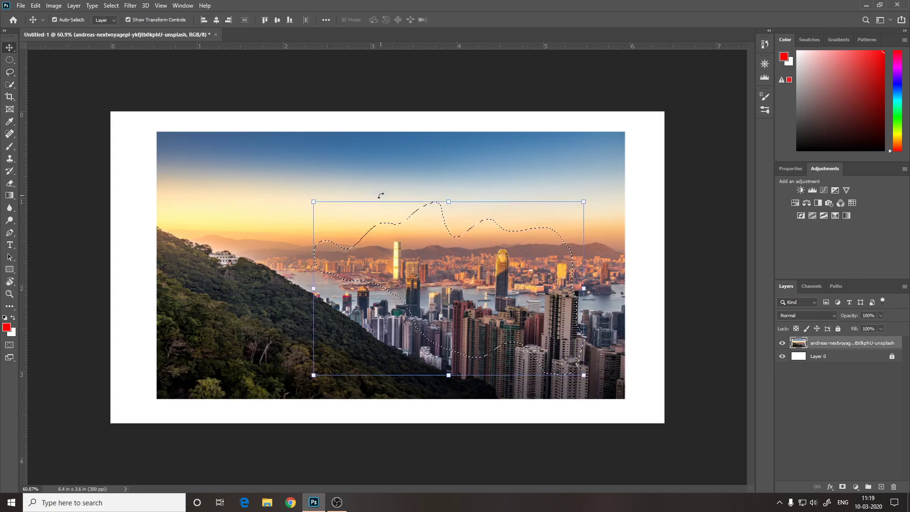
mouse_move(480, 293)
left_mouse_down()
mouse_move(348, 234)
mouse_move(554, 289)
left_mouse_up()
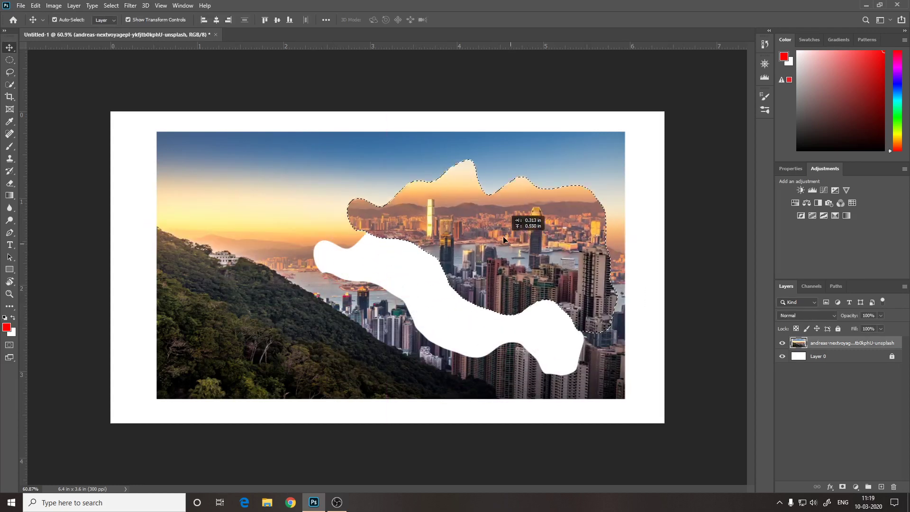
mouse_move(554, 289)
left_mouse_down()
mouse_move(471, 257)
mouse_move(491, 273)
left_mouse_up()
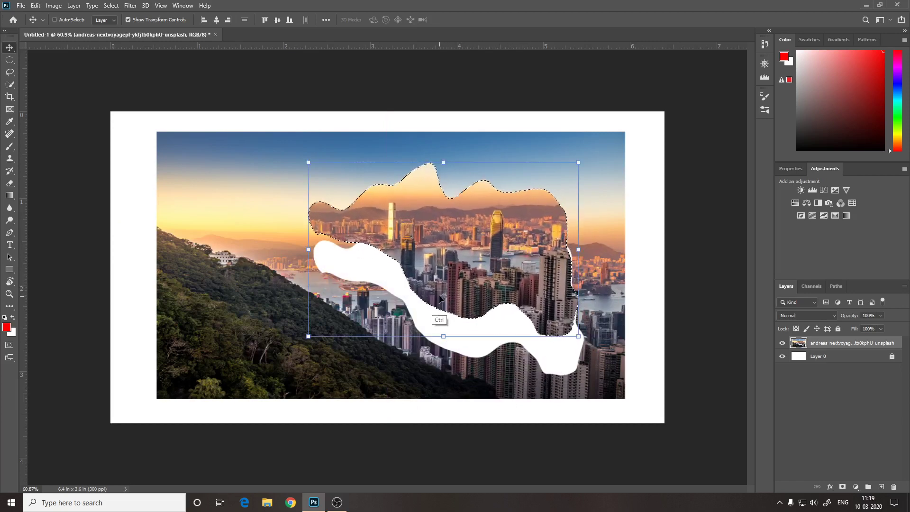
key("ctrl+d")
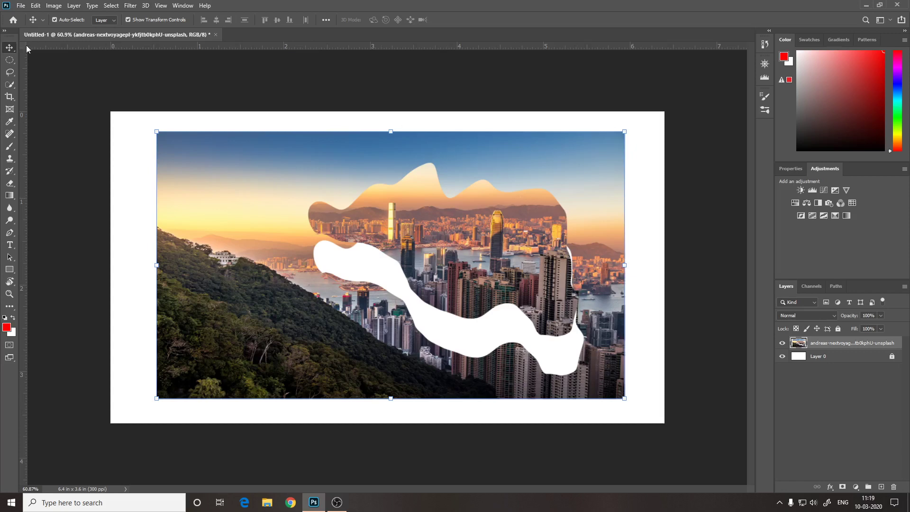
left_click(9, 73)
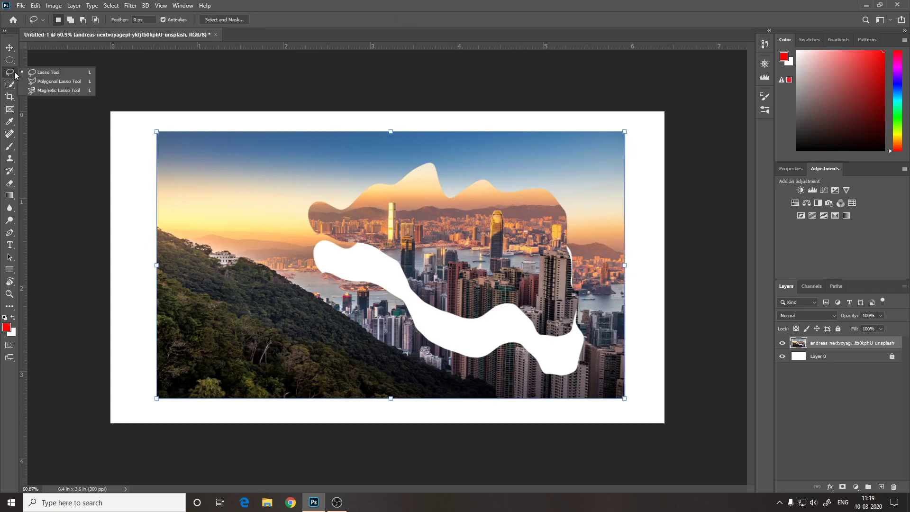
left_click(44, 84)
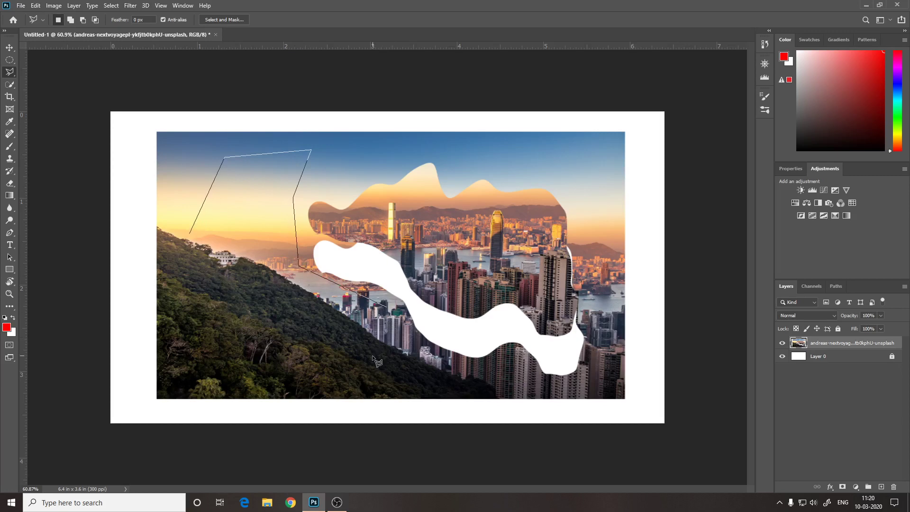
key("Escape")
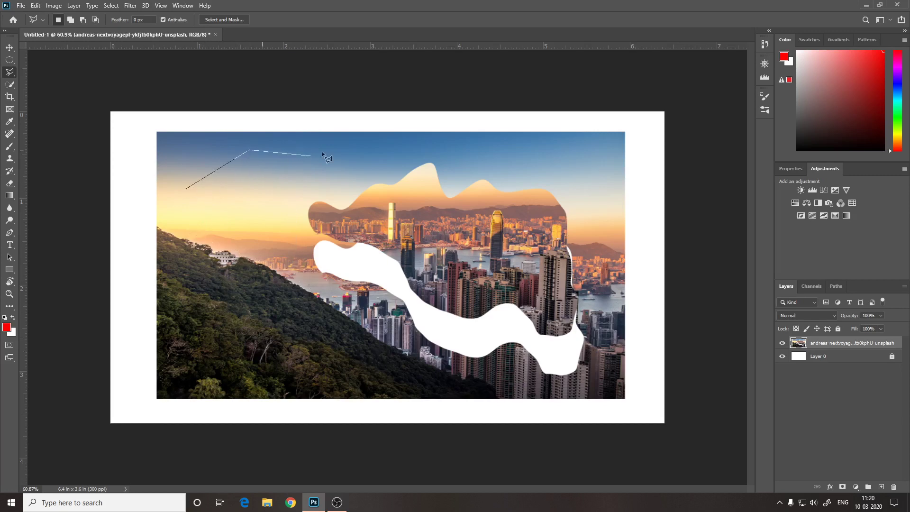
left_click(266, 192)
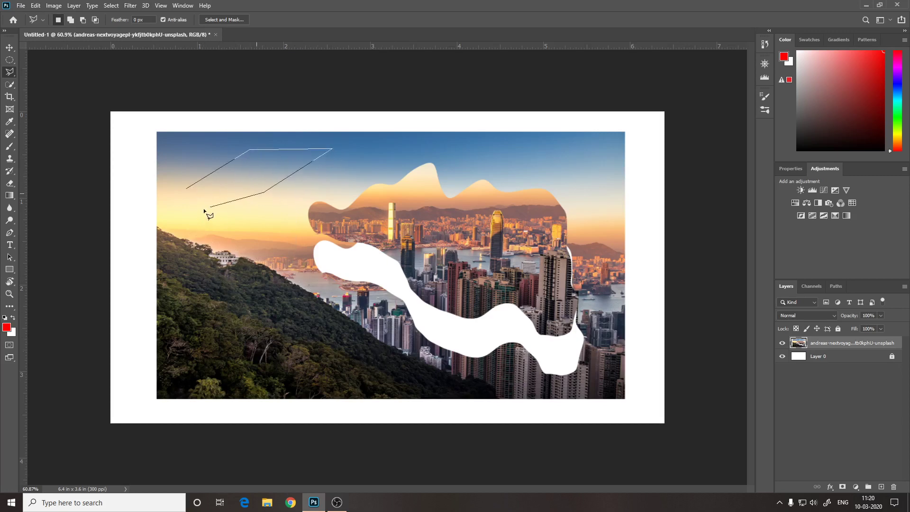
left_click(188, 188)
key("v")
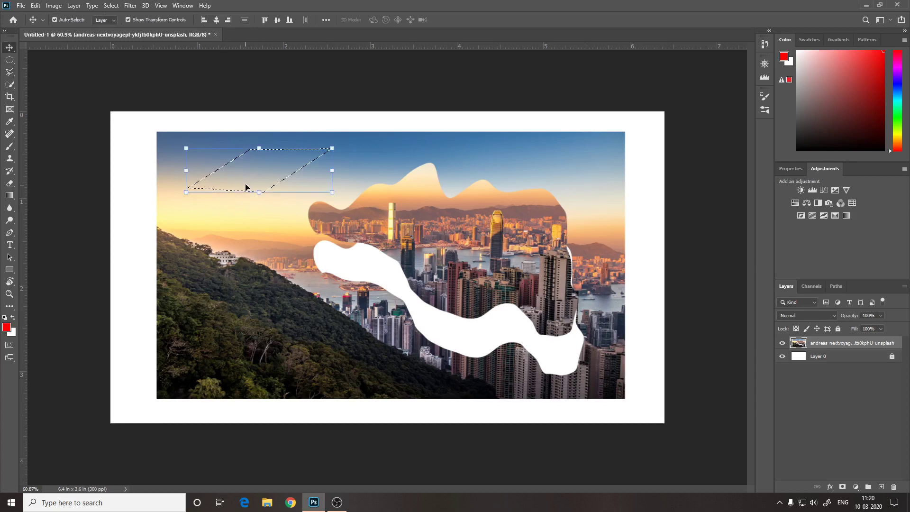
left_click_drag(269, 182, 260, 237)
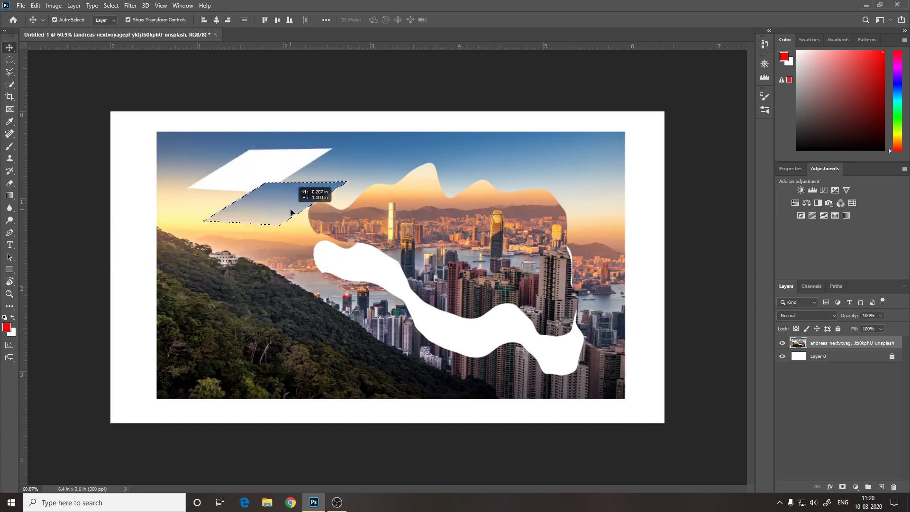
left_click_drag(260, 237, 291, 207)
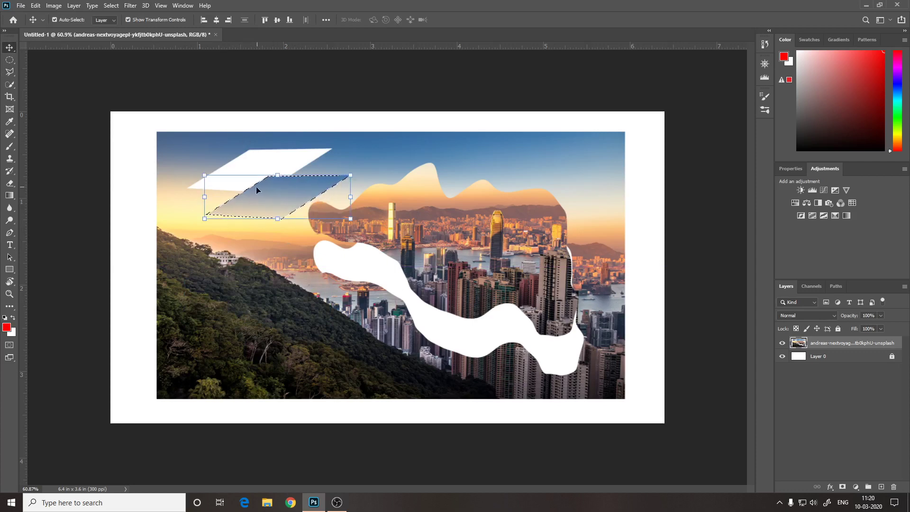
key("ctrl")
key("ctrl+z")
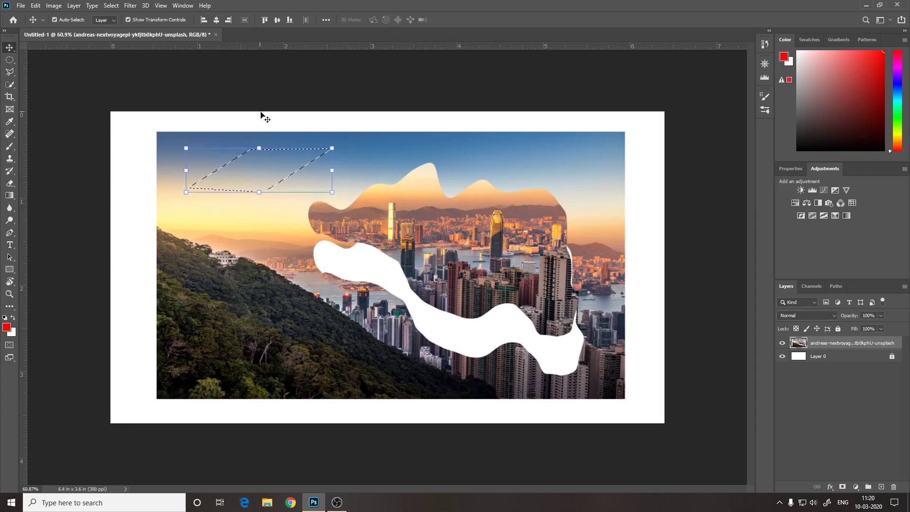
key("ctrl+z")
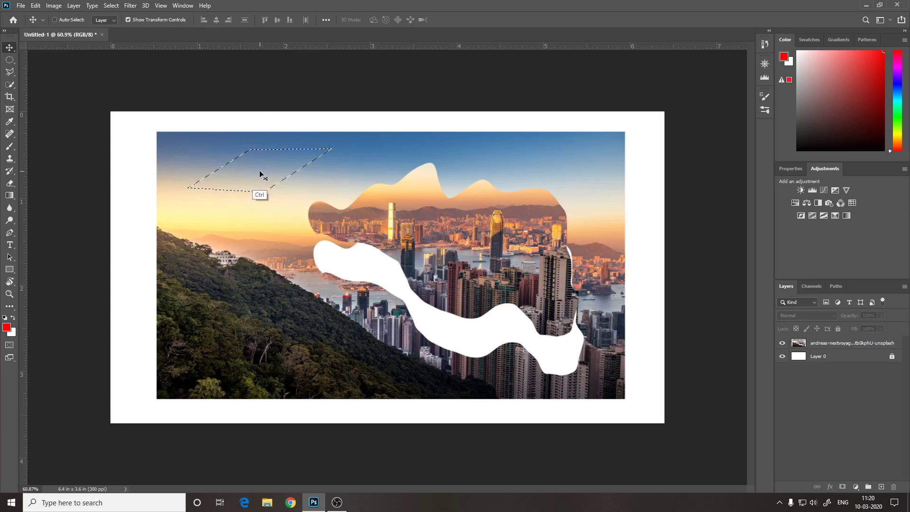
key("ctrl+d")
right_click(11, 75)
left_click(33, 74)
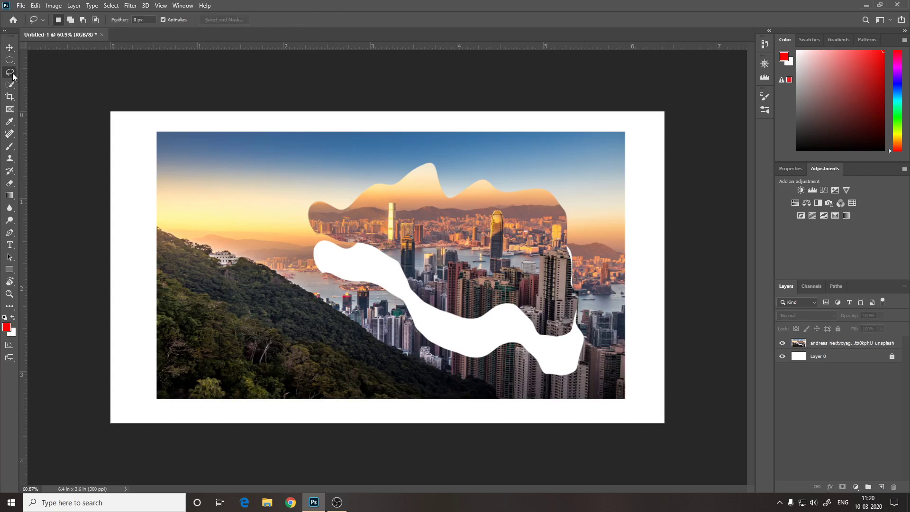
Return to the freehand Lasso Tool after briefly trying Quick Selection.
right_click(13, 74)
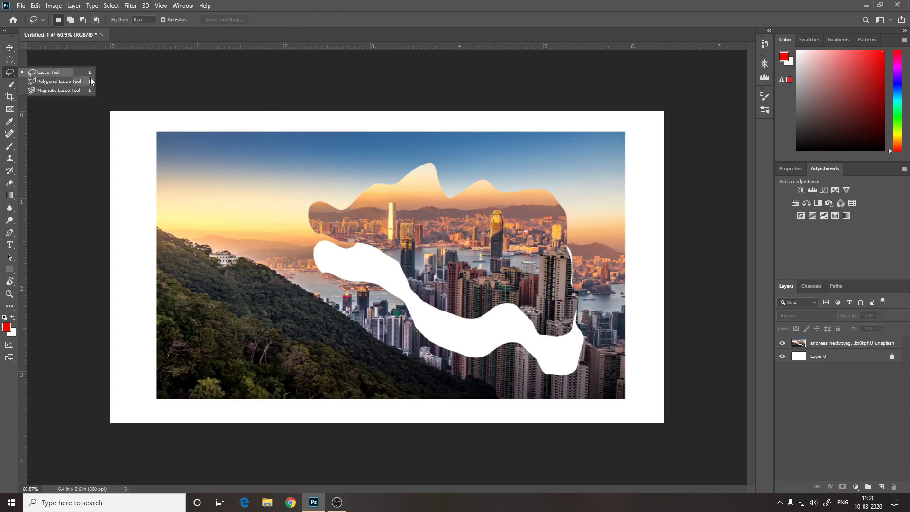
left_click(9, 83)
right_click(10, 84)
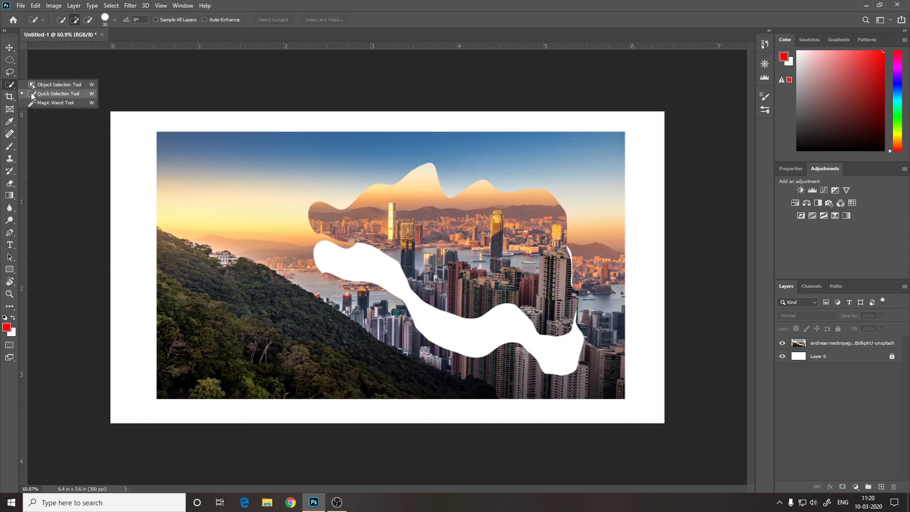
left_click(32, 94)
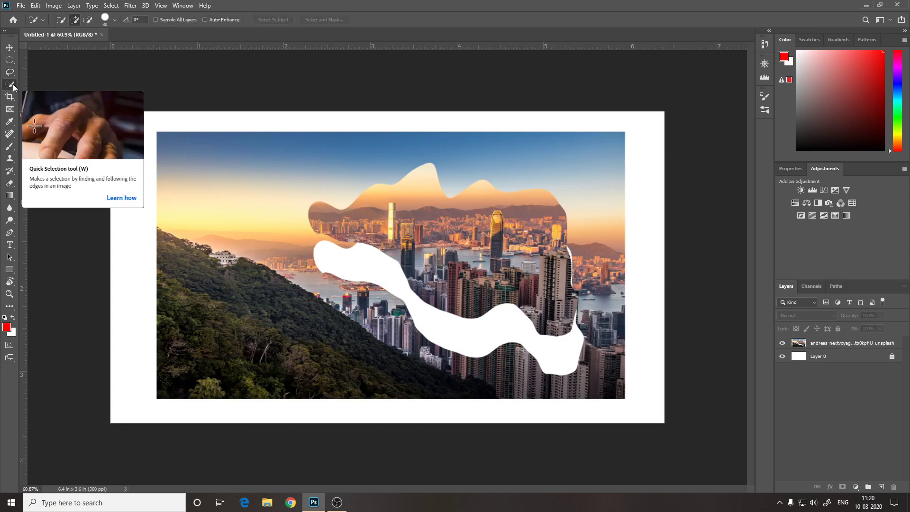
right_click(13, 84)
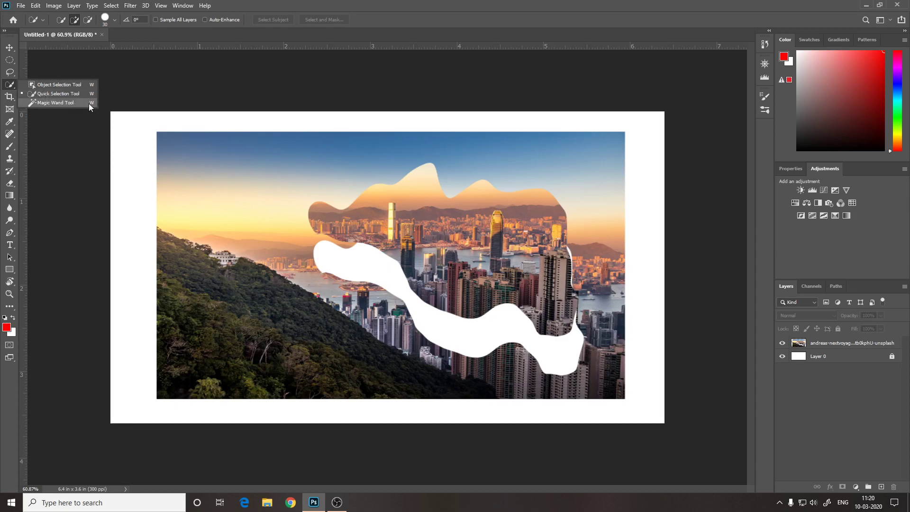
left_click(13, 83)
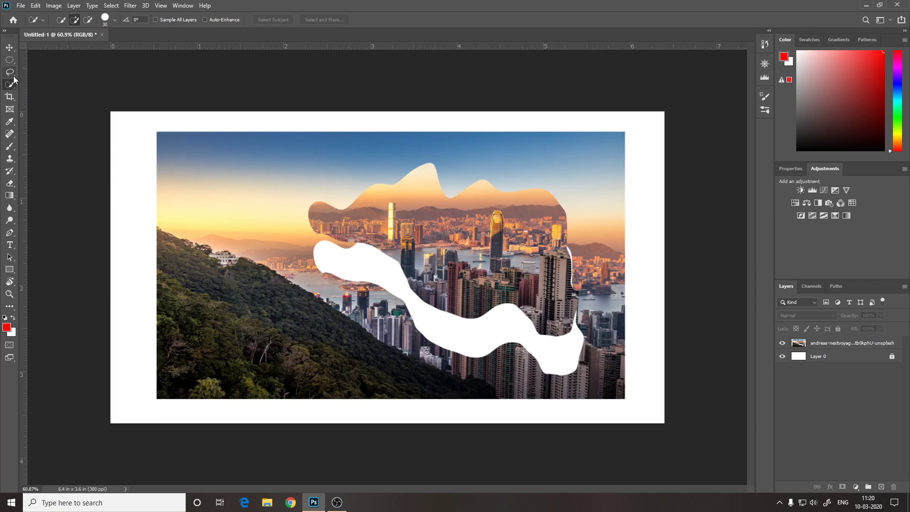
left_click(10, 73)
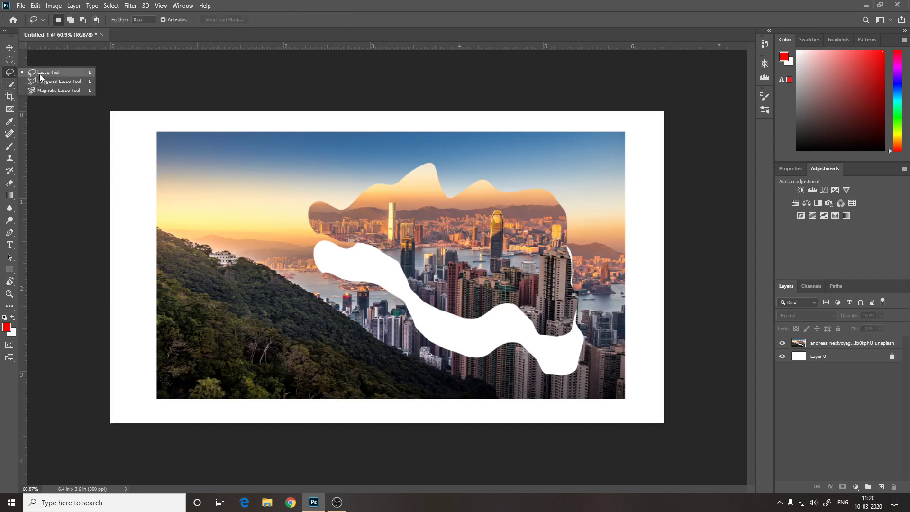
left_click(40, 74)
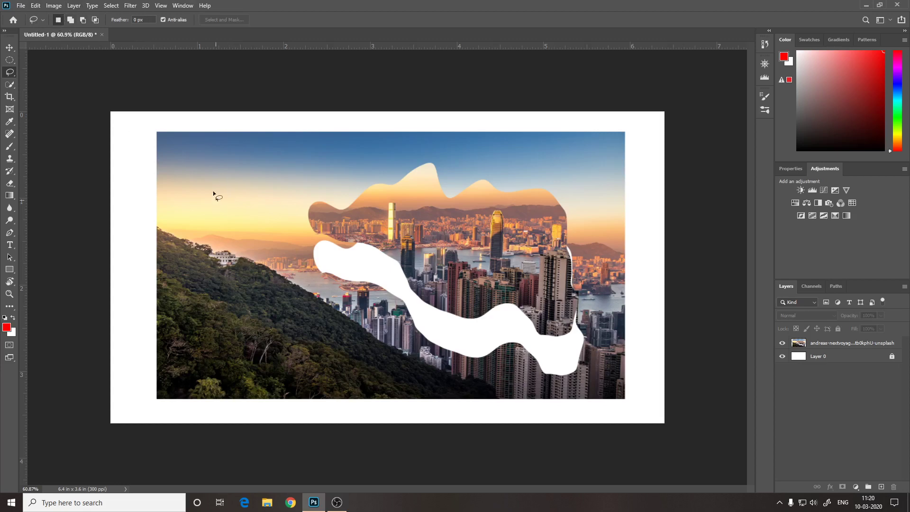
Draw trial lasso selections, deselect, then loop a new selection around the upper hillside.
left_click_drag(257, 176, 328, 197)
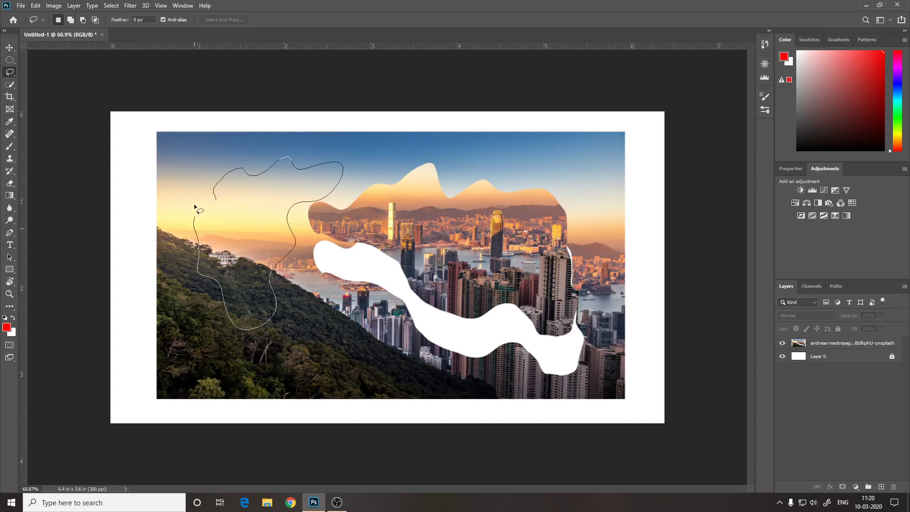
left_click_drag(219, 201, 219, 202)
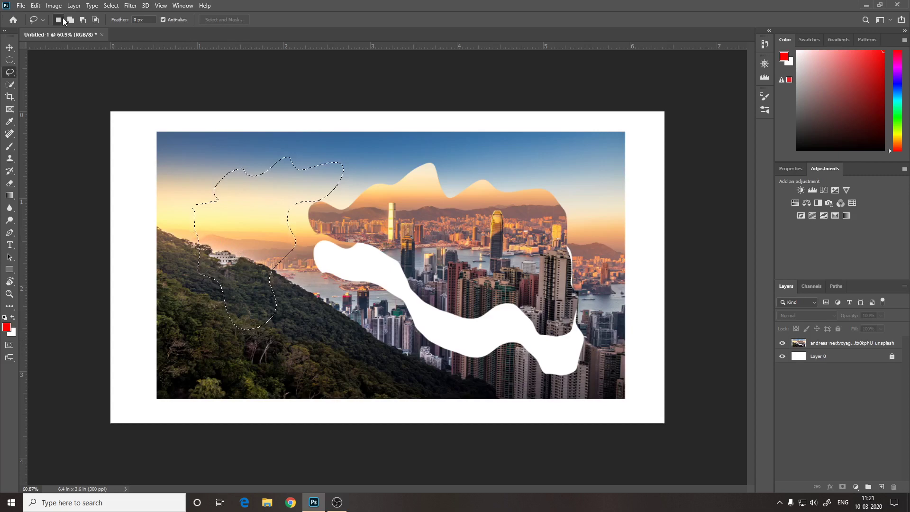
left_click_drag(183, 220, 210, 231)
key("ctrl")
key("ctrl+d")
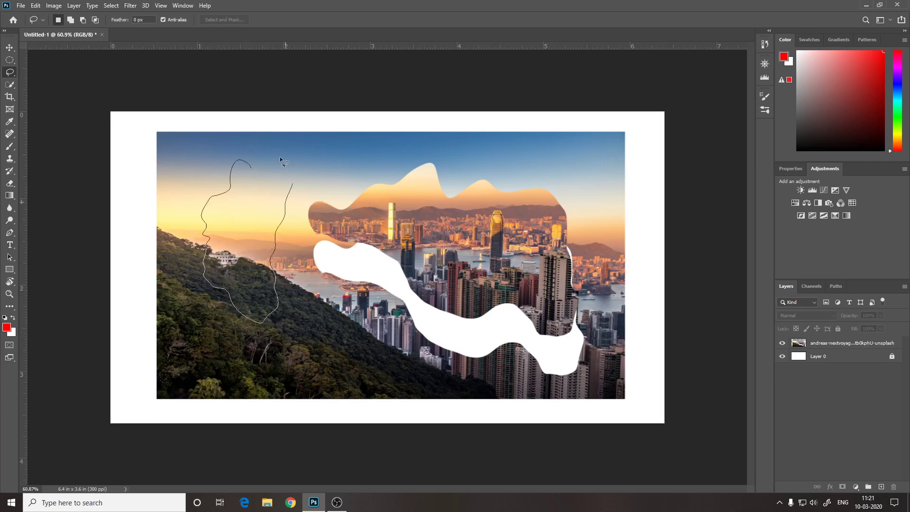
left_click_drag(280, 158, 291, 173)
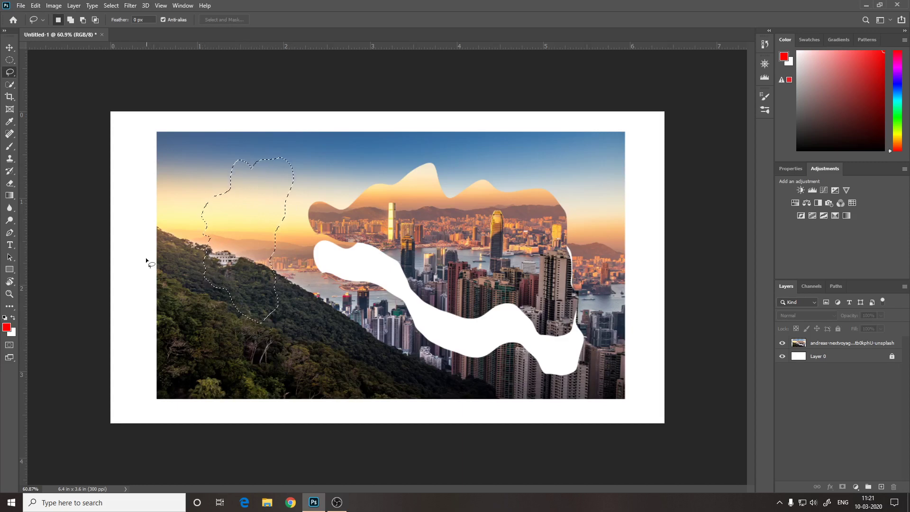
In Add mode, extend the selection along the left edge and lower-left hillside.
left_click(73, 20)
left_click_drag(155, 230, 174, 421)
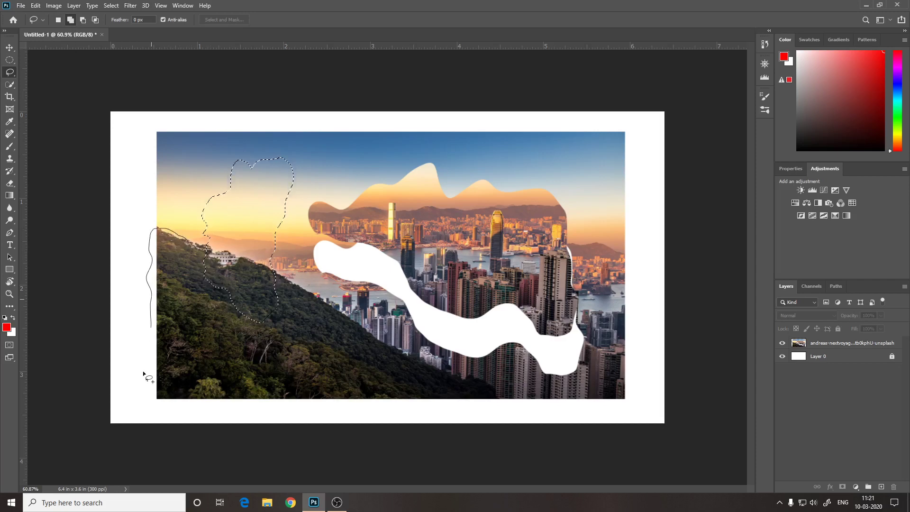
mouse_move(242, 420)
left_mouse_down()
mouse_move(313, 413)
mouse_move(308, 317)
mouse_move(284, 279)
mouse_move(256, 262)
left_mouse_up()
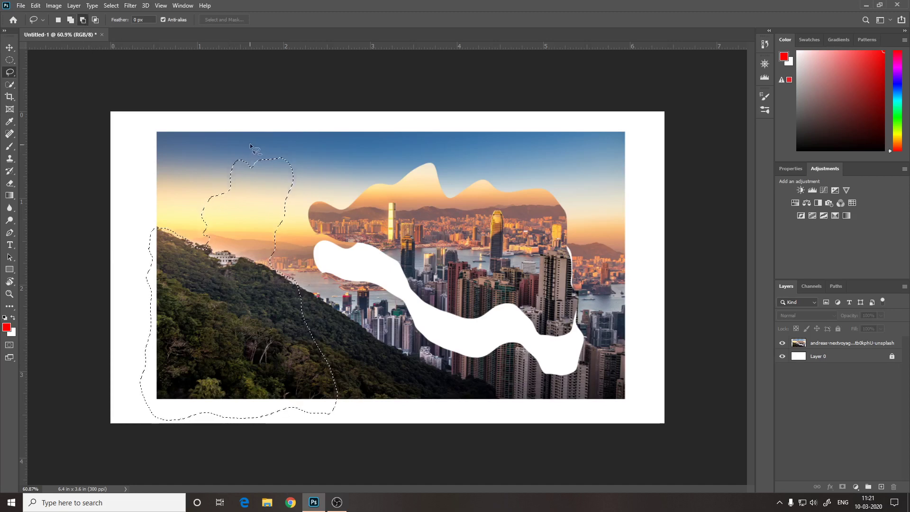
left_click_drag(238, 146, 201, 241)
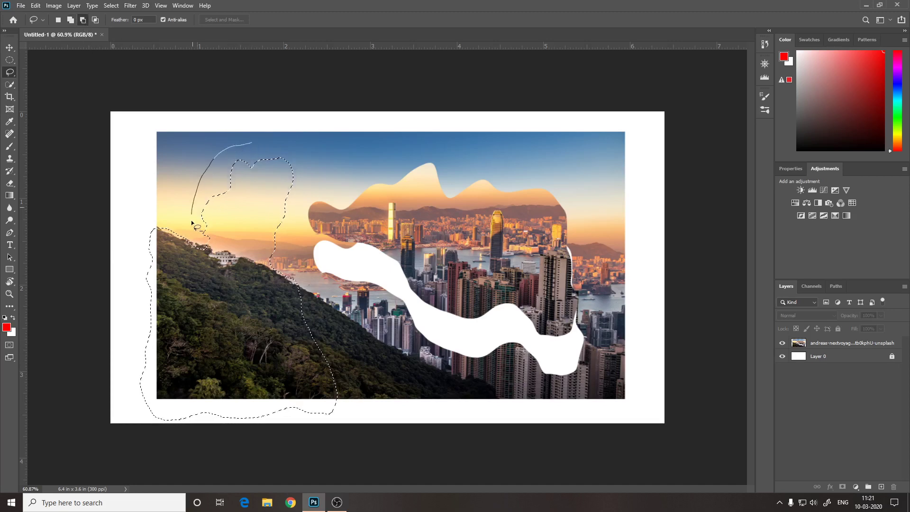
mouse_move(240, 249)
left_mouse_down()
mouse_move(274, 271)
mouse_move(295, 263)
mouse_move(311, 194)
left_mouse_up()
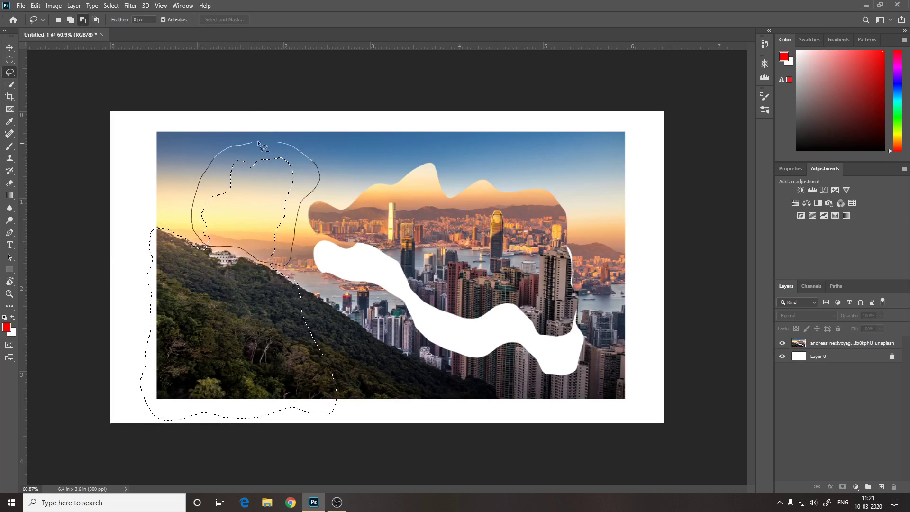
left_click_drag(252, 142, 259, 145)
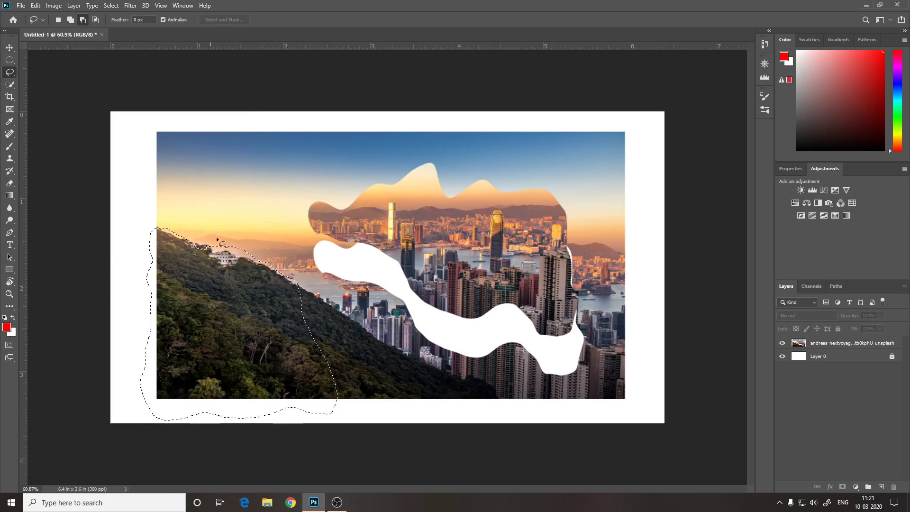
In Intersect mode, keep only the middle part of the hillside selected.
left_click(95, 21)
left_click_drag(226, 281, 195, 286)
mouse_move(191, 335)
left_mouse_down()
mouse_move(237, 374)
mouse_move(273, 330)
left_mouse_up()
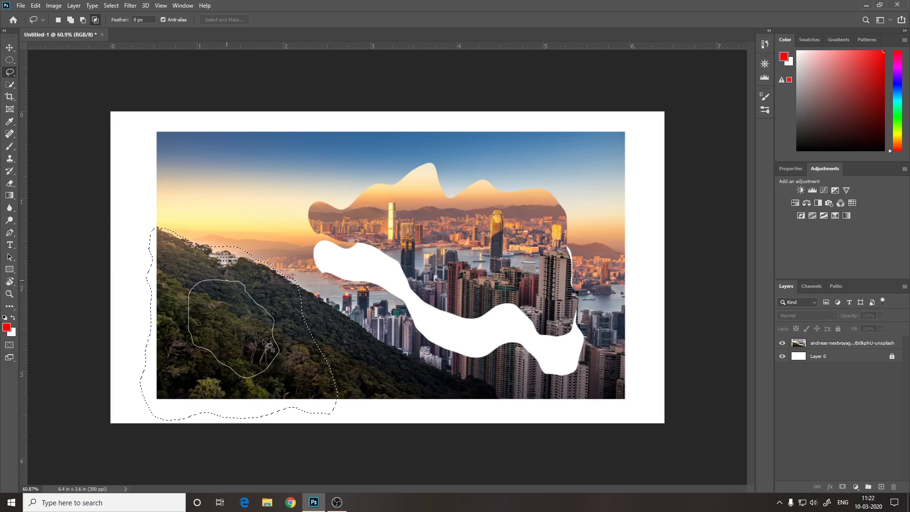
left_click_drag(229, 283, 228, 281)
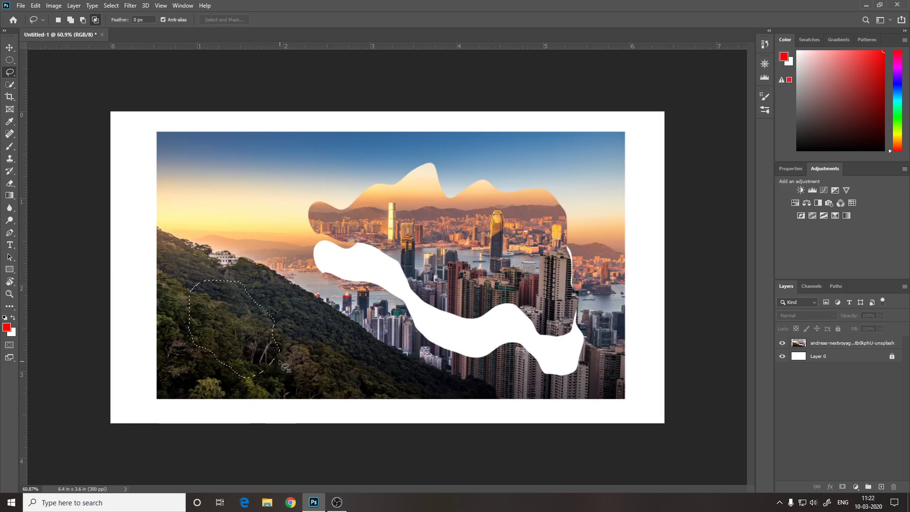
In Subtract mode, cut the lower trees out of the selection.
left_click(83, 20)
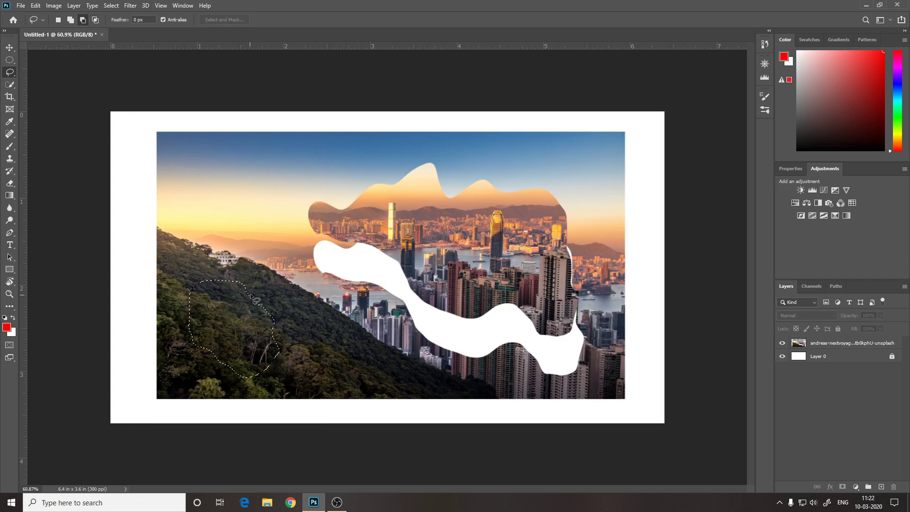
left_click_drag(286, 325, 297, 330)
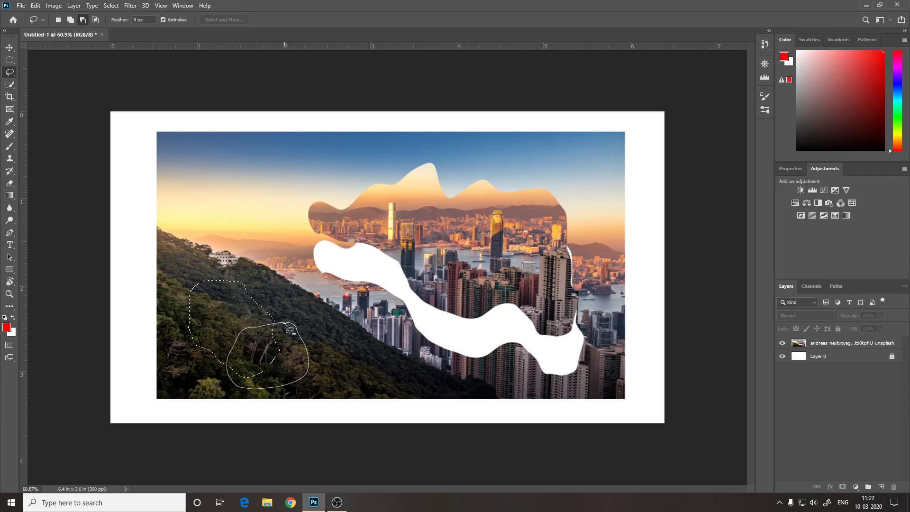
left_click_drag(284, 323, 286, 325)
Back in New mode, Shift-add a side patch and the hilltop to the selection.
left_click(58, 20)
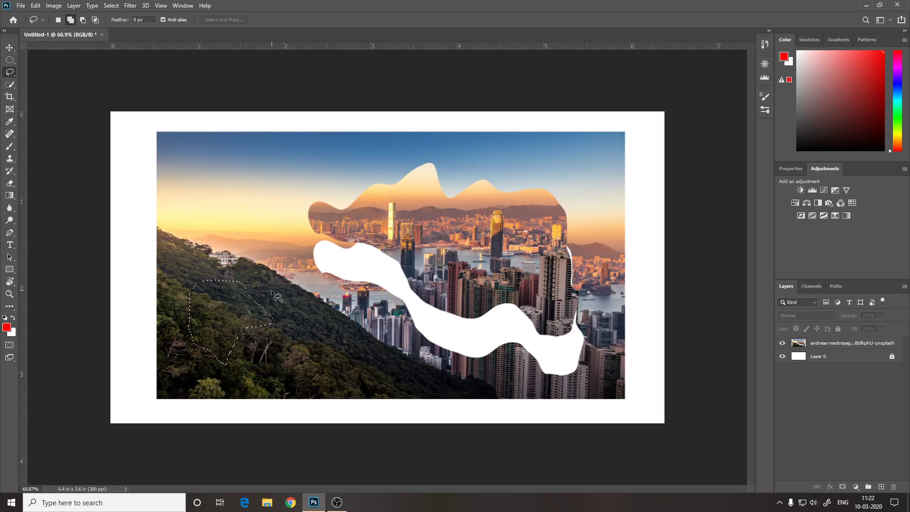
key("alt")
key("alt")
key("shift")
left_click_drag(247, 305, 258, 283)
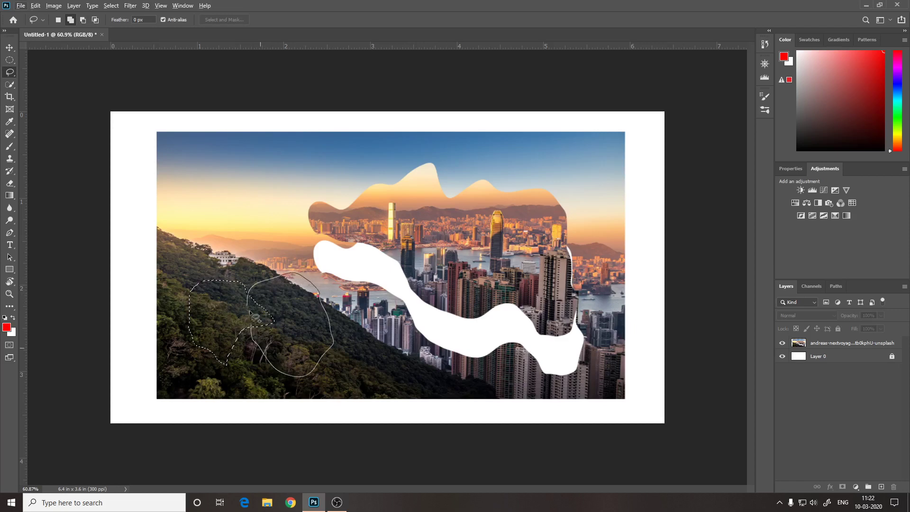
left_click_drag(284, 373, 250, 327)
left_click_drag(240, 367, 228, 365)
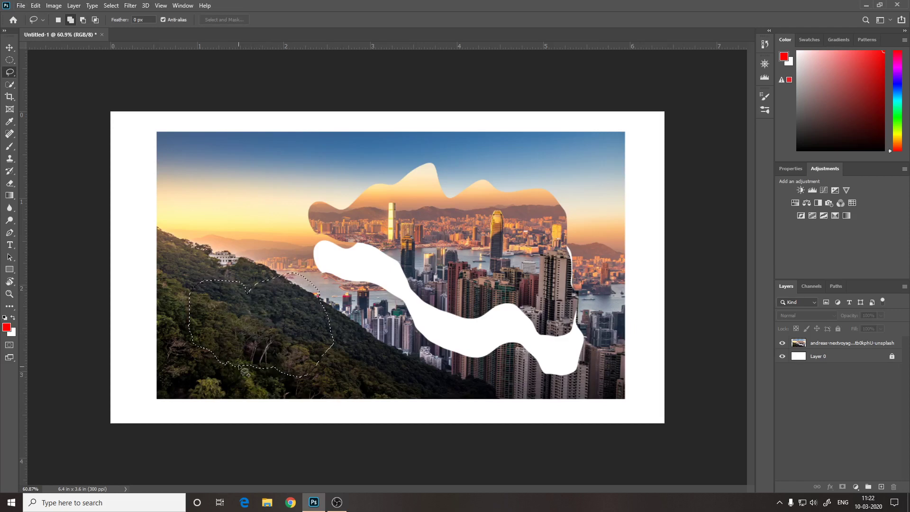
mouse_move(204, 287)
left_mouse_down()
mouse_move(268, 263)
mouse_move(271, 277)
left_mouse_up()
key("alt")
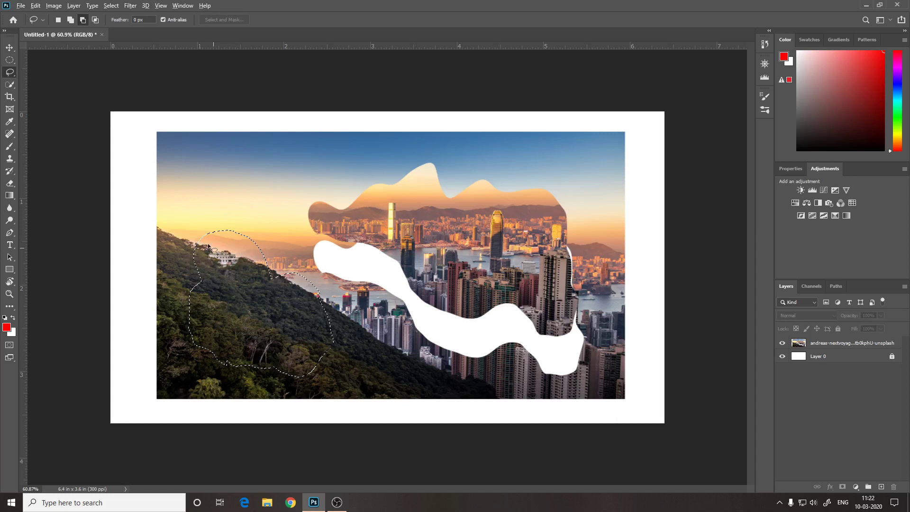
left_click(314, 503)
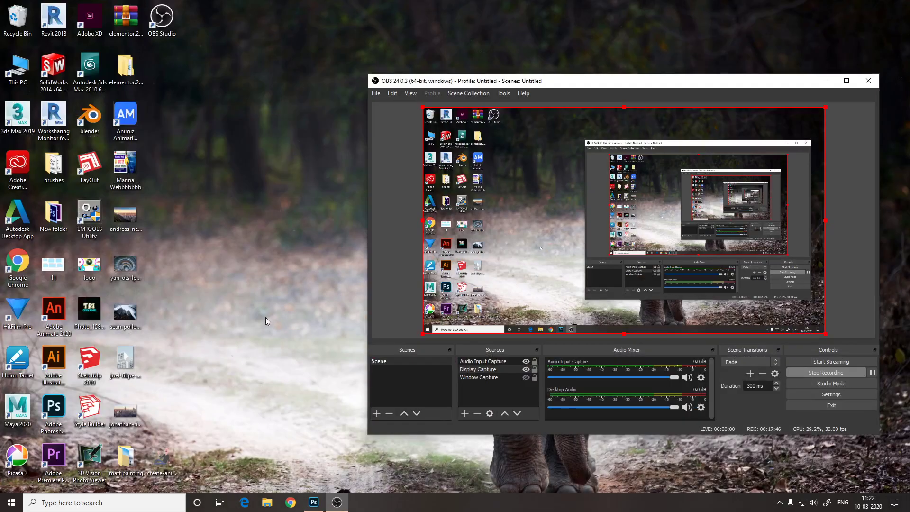
left_click(314, 502)
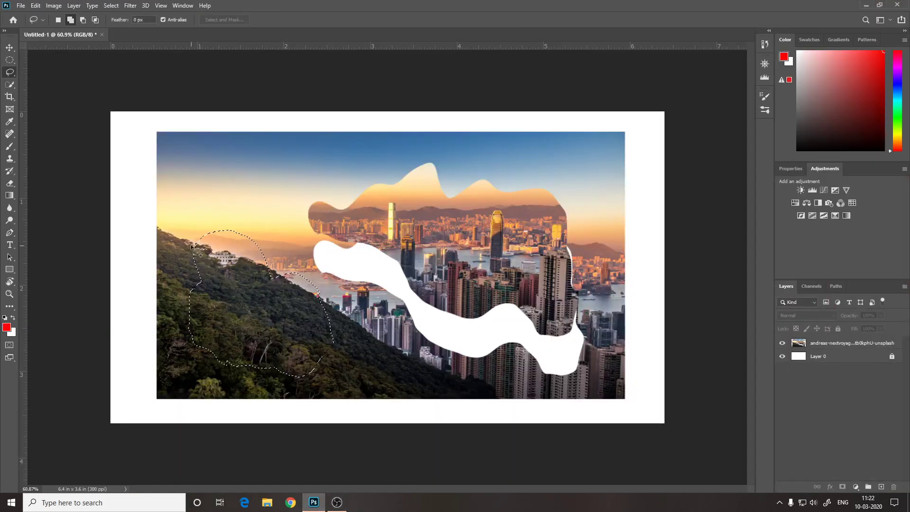
Alt-trim the sky above the hill edge from the selection, then deselect and pick Quick Selection.
key("alt")
left_click_drag(196, 245, 285, 256)
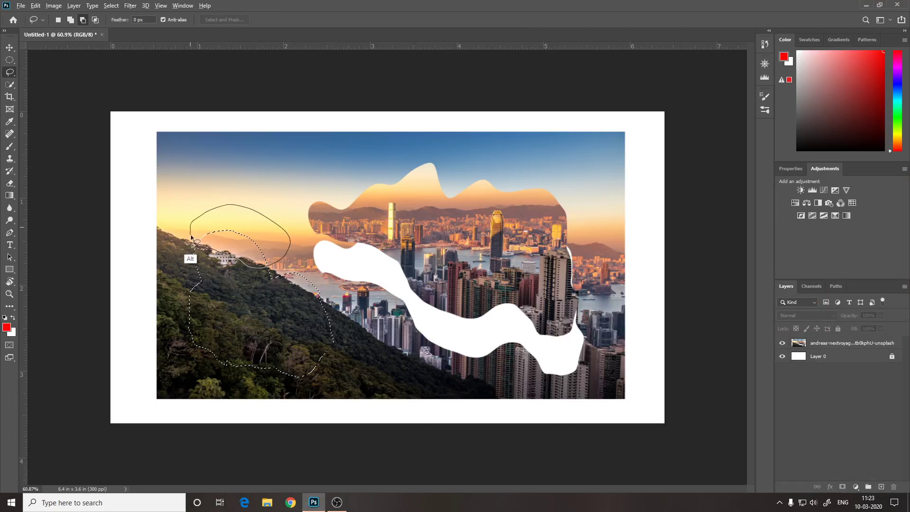
left_click_drag(195, 219, 177, 244)
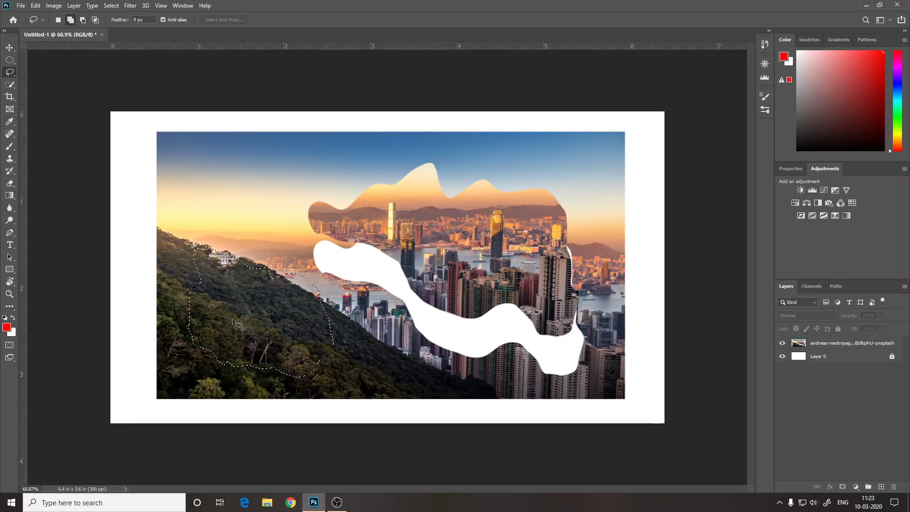
key("ctrl+d")
left_click(9, 84)
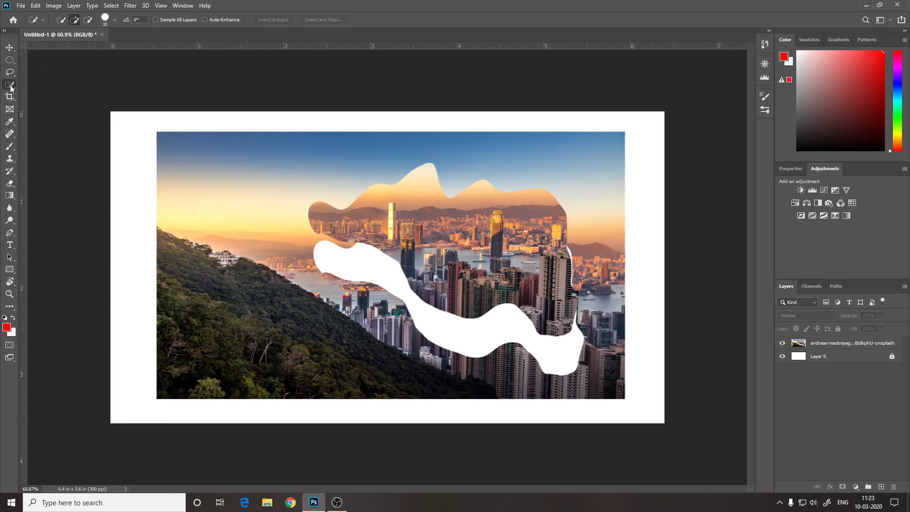
Keep Quick Selection, activate the city photo layer, and zoom to 200% on the hillside house.
right_click(11, 86)
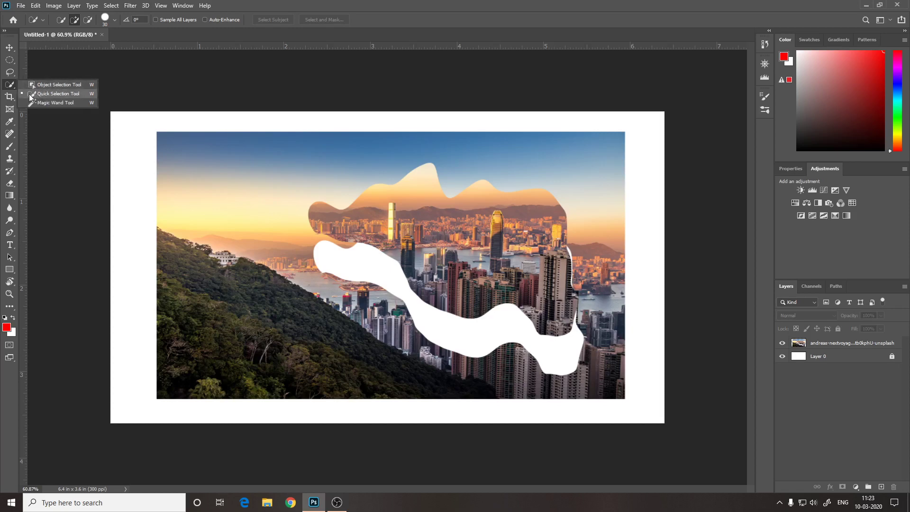
left_click(47, 94)
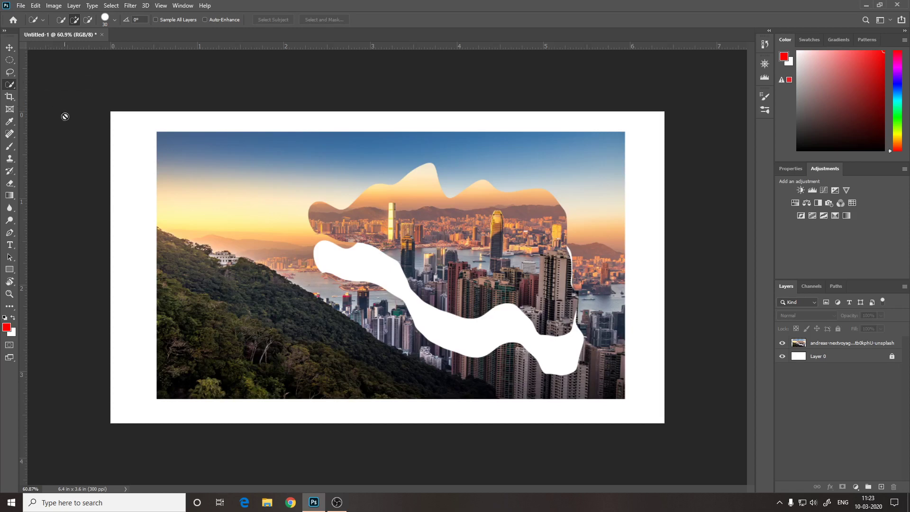
left_click(845, 343)
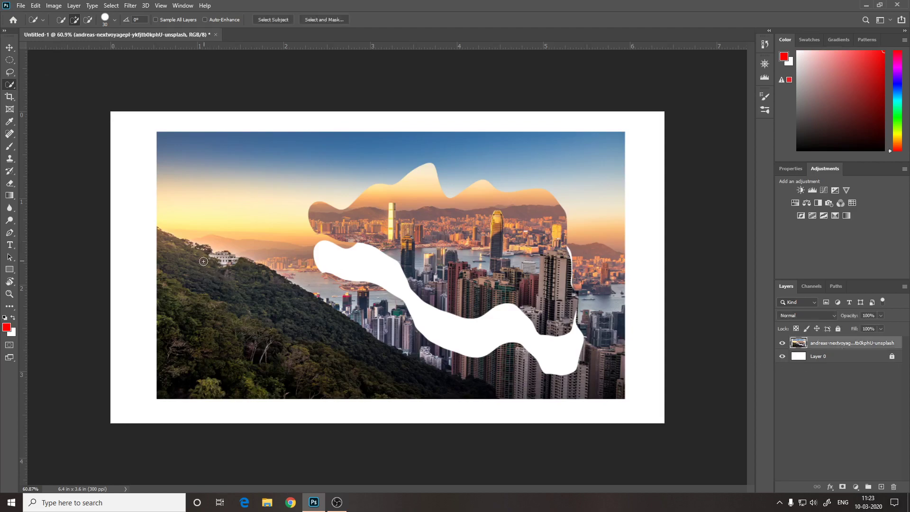
key("ctrl+plus")
key("ctrl+plus")
key("ctrl+plus")
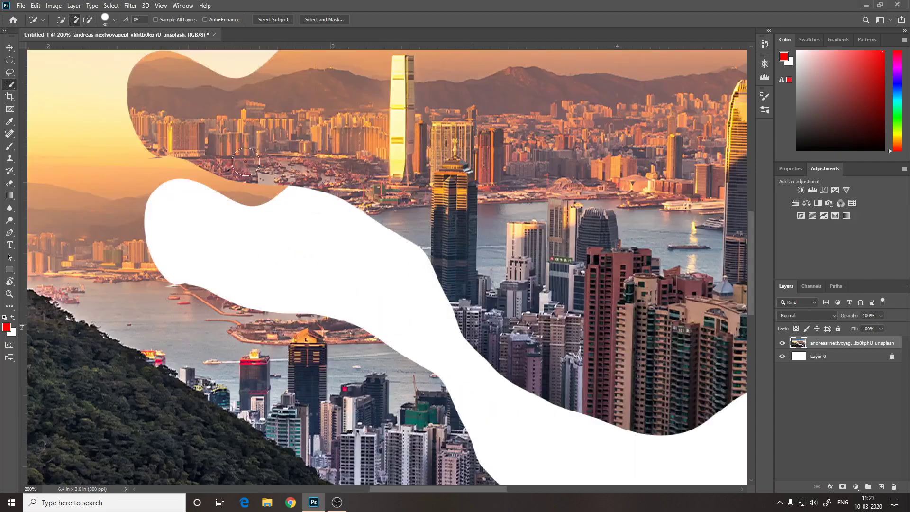
left_click_drag(240, 254, 462, 339)
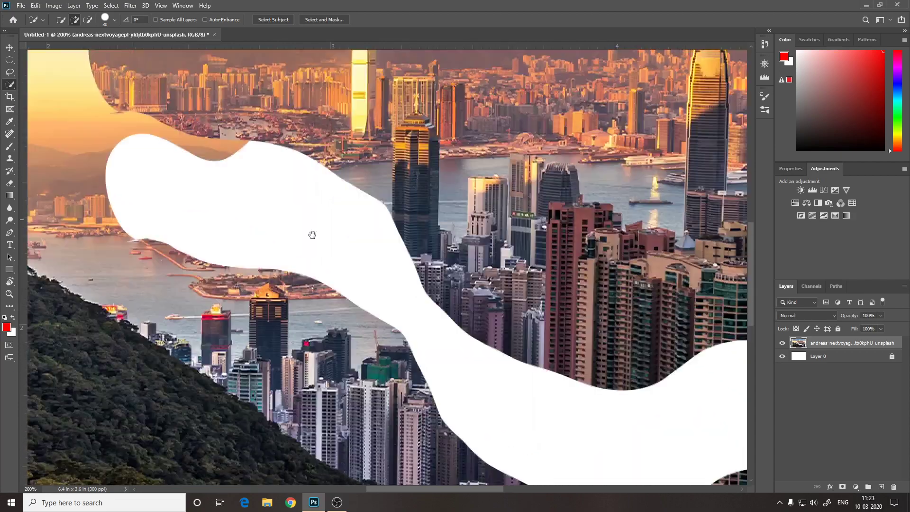
left_click_drag(311, 236, 431, 276)
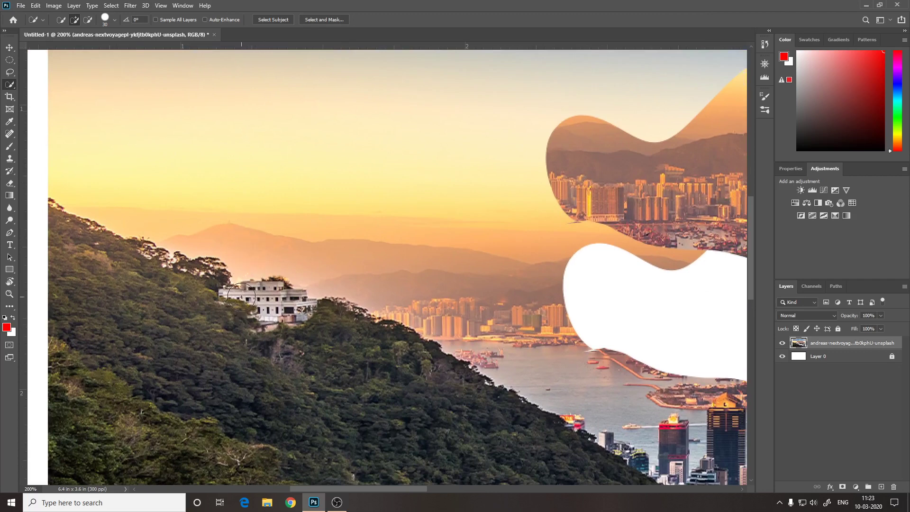
Brush-select the forested slope below the white house, subtracting near the ridge with a smaller brush.
key("alt")
left_click(61, 19)
left_click(74, 20)
mouse_move(277, 290)
left_mouse_down()
mouse_move(295, 366)
mouse_move(288, 319)
left_mouse_up()
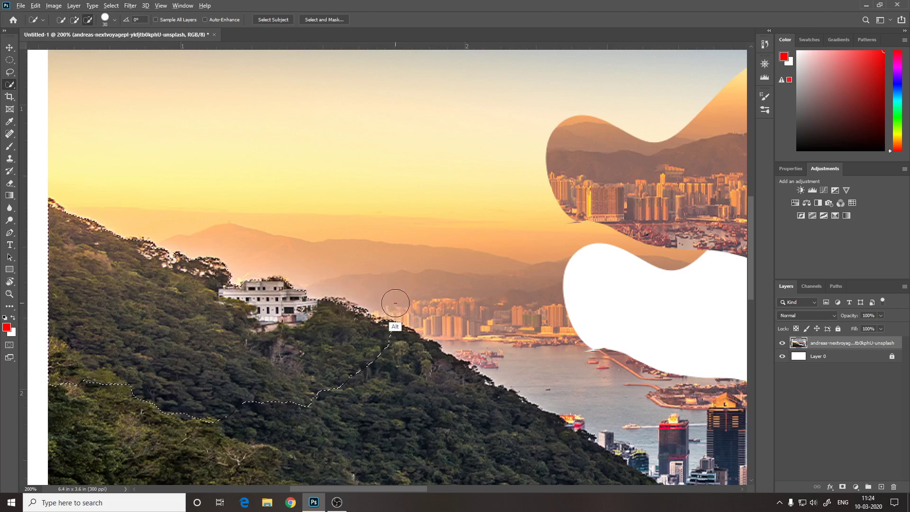
key("alt")
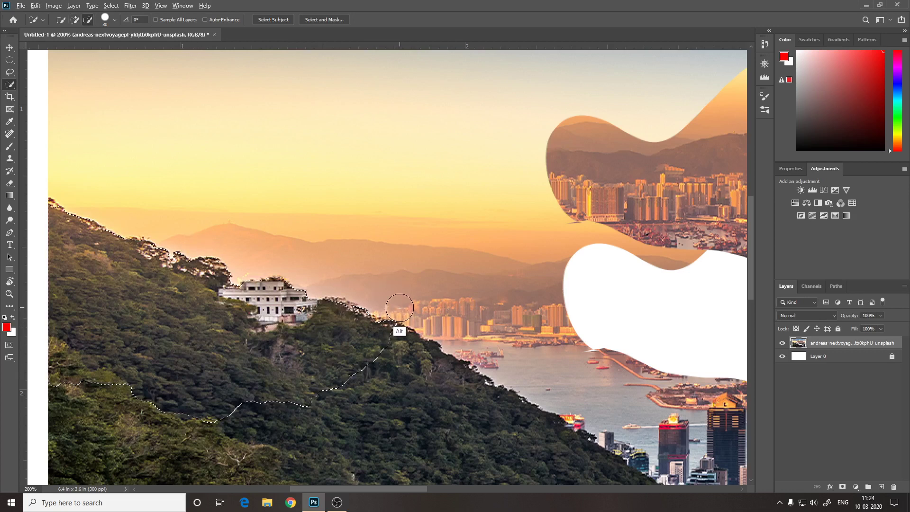
left_click_drag(386, 328, 362, 311)
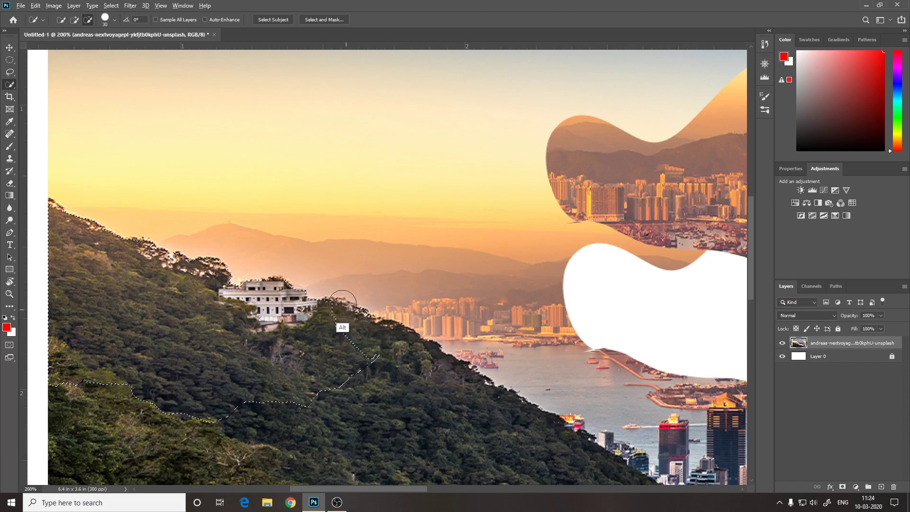
right_click(365, 310, "alt")
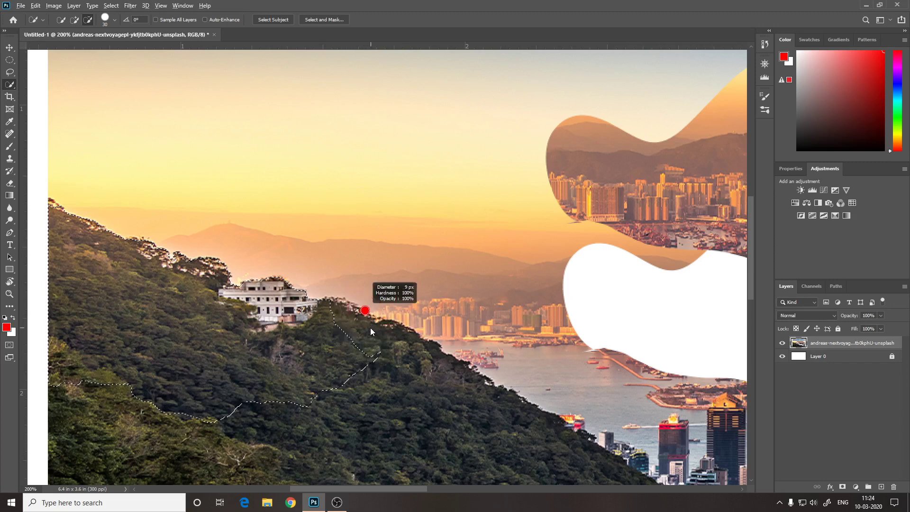
mouse_move(375, 364)
left_mouse_down()
mouse_move(353, 366)
mouse_move(332, 334)
mouse_move(251, 403)
mouse_move(299, 336)
left_mouse_up()
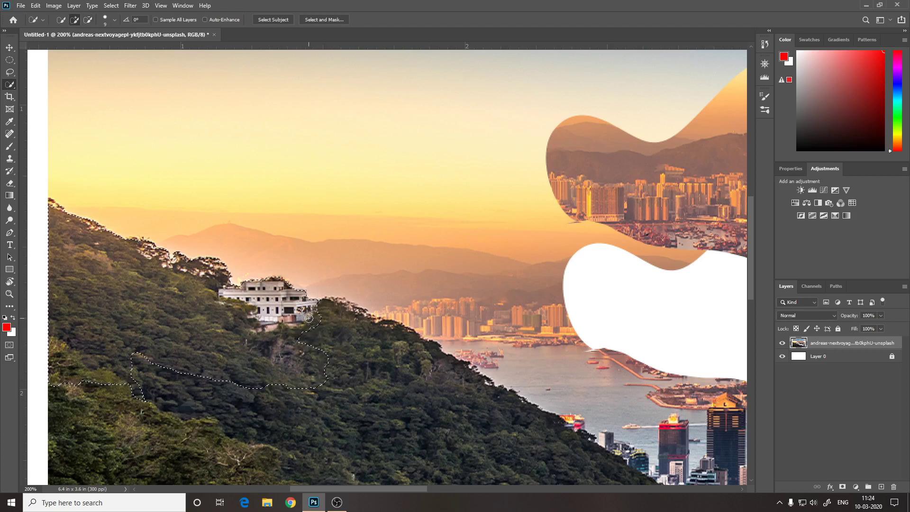
left_click_drag(316, 339, 304, 329)
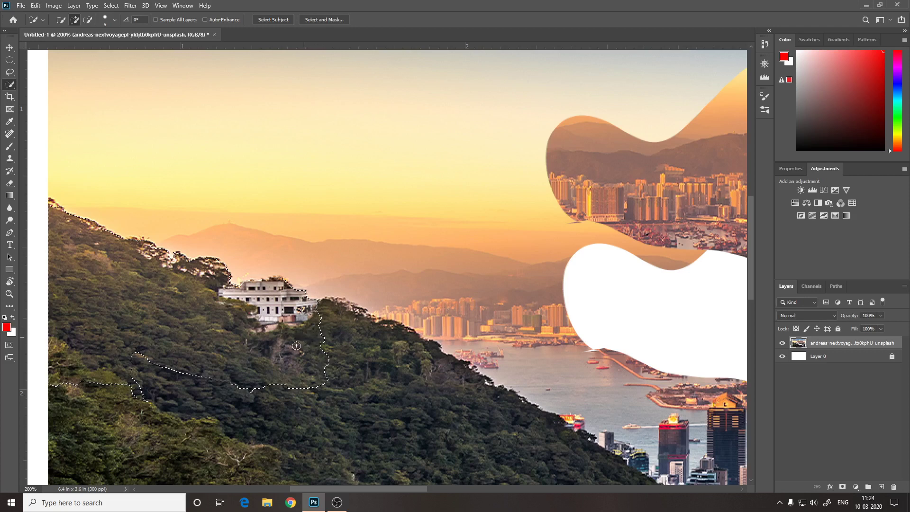
right_click(10, 85)
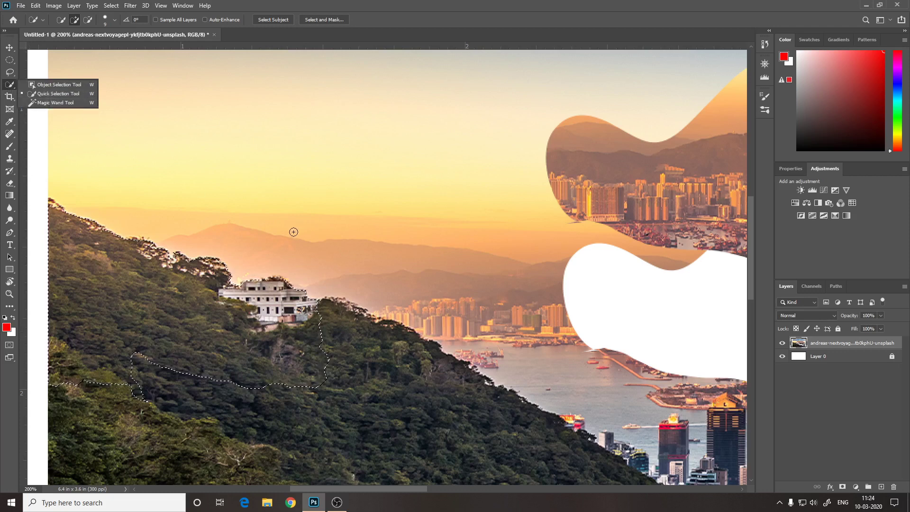
Switch to the Magic Wand, clear the hillside selection, and test-select the white wavy shape.
left_click(59, 103)
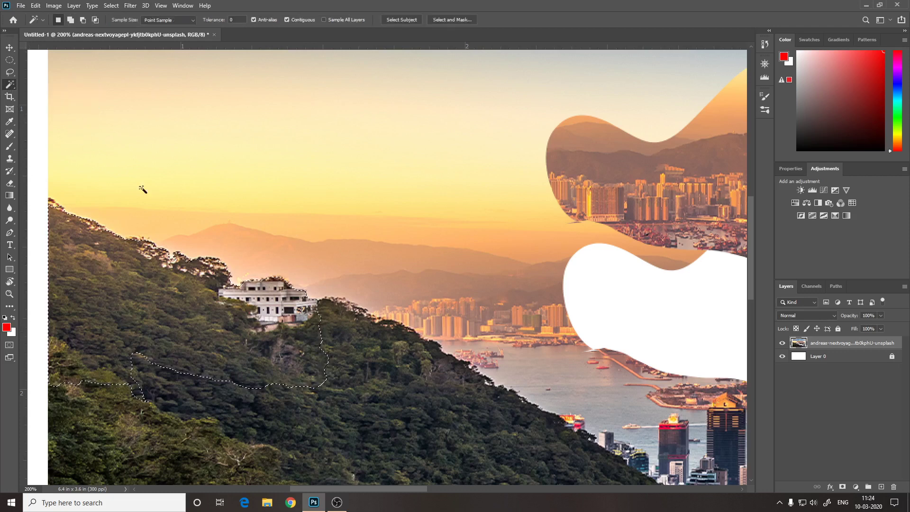
key("ctrl+d")
left_click_drag(586, 281, 394, 248)
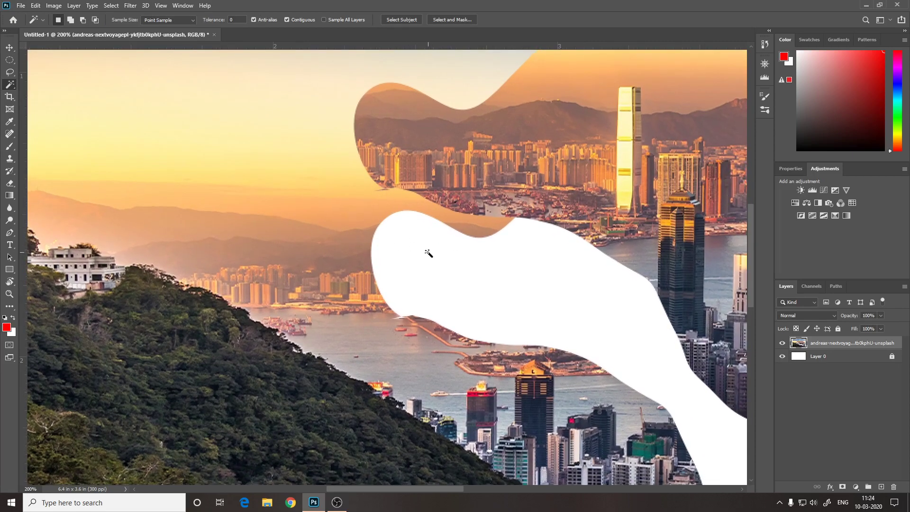
left_click(426, 253)
left_click_drag(455, 297, 292, 291)
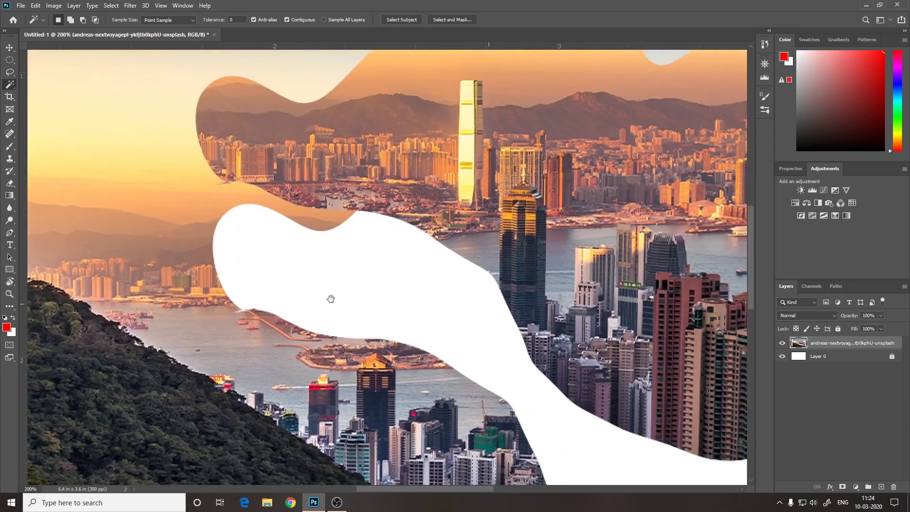
mouse_move(374, 264)
left_mouse_down()
mouse_move(358, 230)
mouse_move(338, 220)
left_mouse_up()
key("ctrl+0")
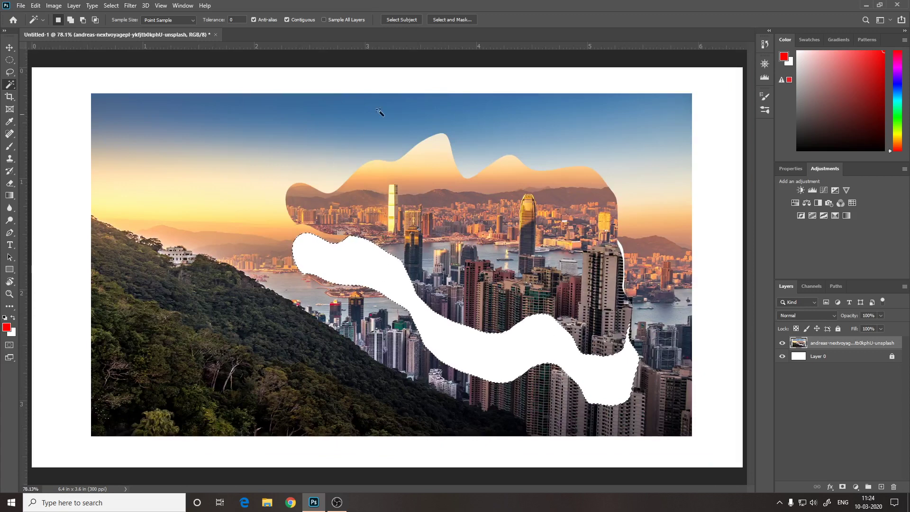
Magic Wand-select the strip along the tall building's right edge and delete it to white.
key("ctrl+d")
left_click(406, 280)
key("ctrl+d")
left_click(621, 250)
key("Delete")
Zoom in on the tall pale tower and Magic Wand-select small patches on its facade.
scroll(581, 277, "up", 5)
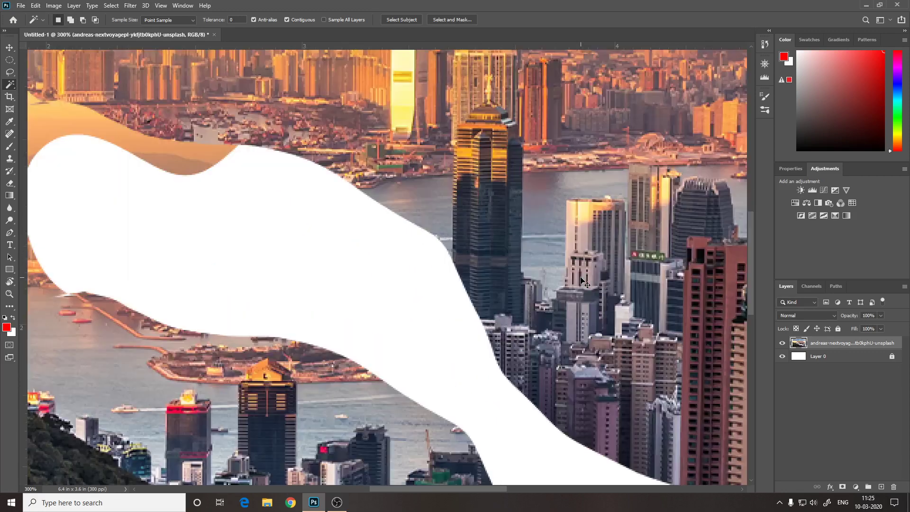
left_click_drag(581, 277, 321, 390)
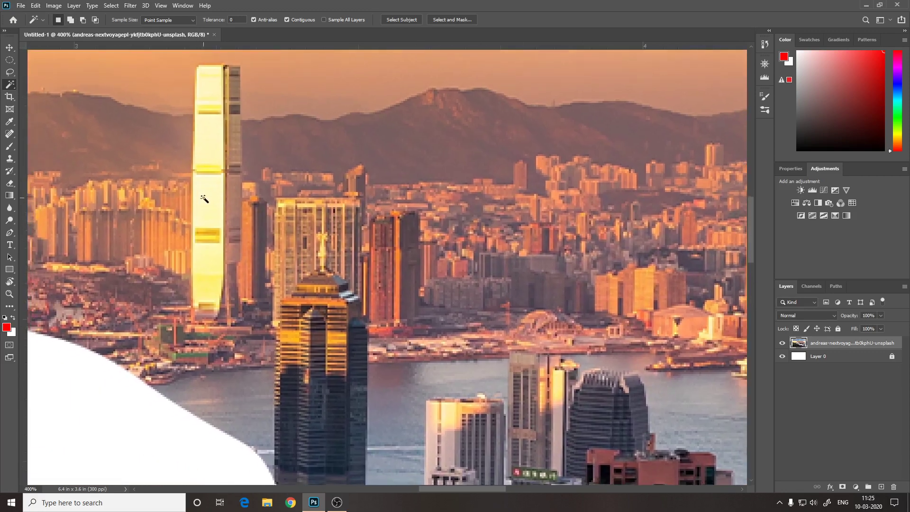
left_click(208, 208)
left_click(206, 126)
left_click(205, 142)
right_click(11, 88)
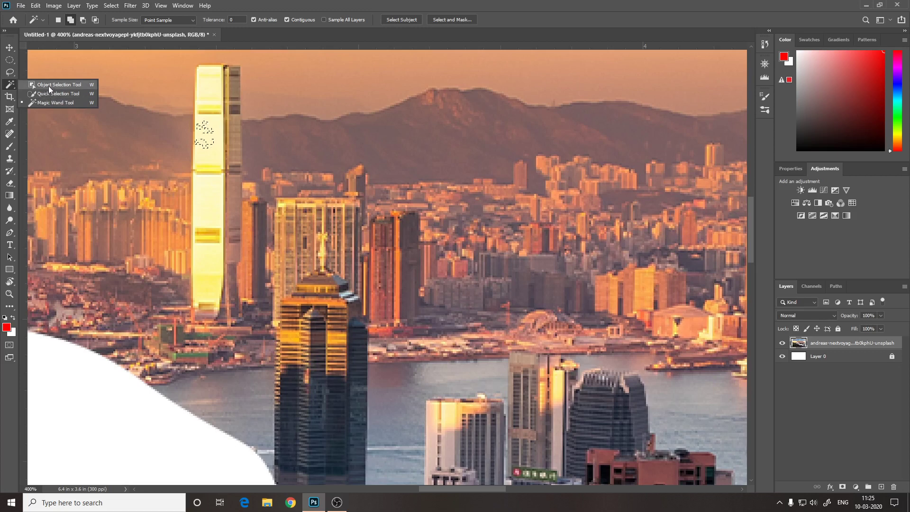
Box-select the whole tall pale tower with the Object Selection Tool in Rectangle mode.
left_click(53, 84)
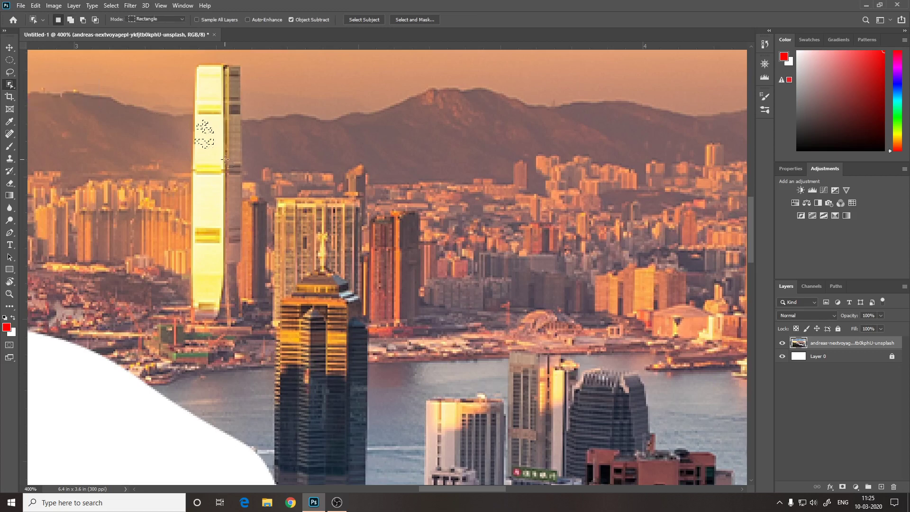
key("ctrl+minus")
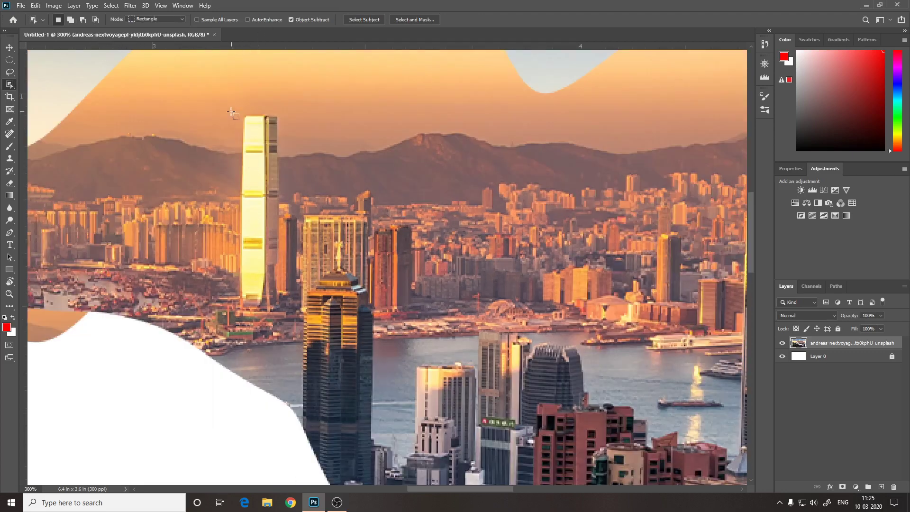
mouse_move(214, 99)
left_mouse_down()
mouse_move(303, 122)
mouse_move(301, 321)
left_mouse_up()
key("ctrl+plus")
key("ctrl+plus")
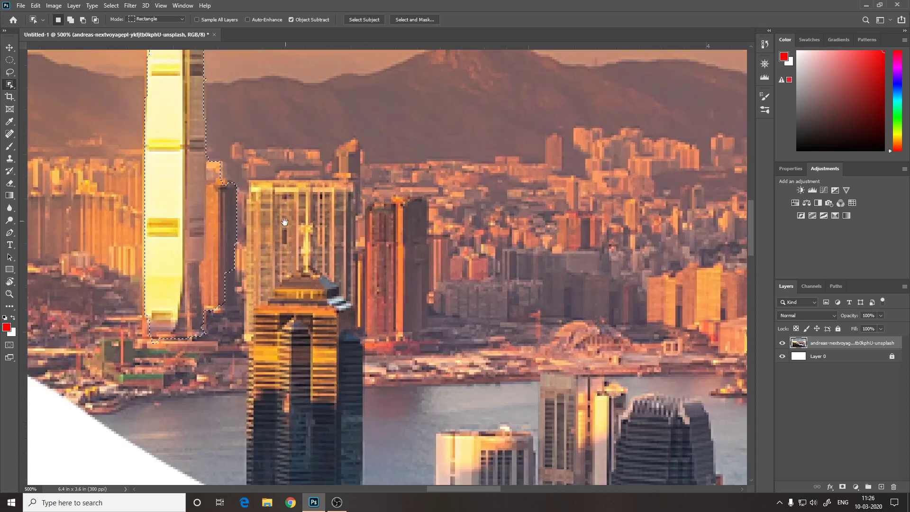
left_click_drag(211, 225, 270, 258)
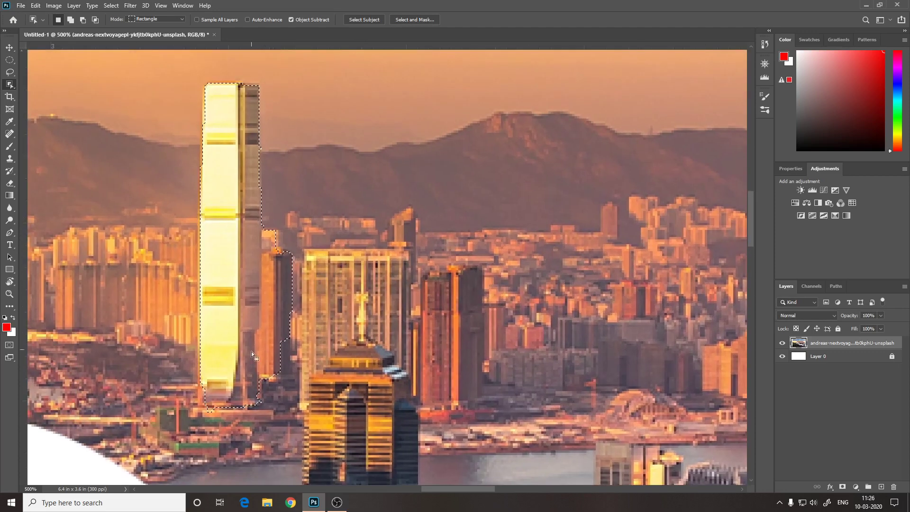
left_click(15, 73)
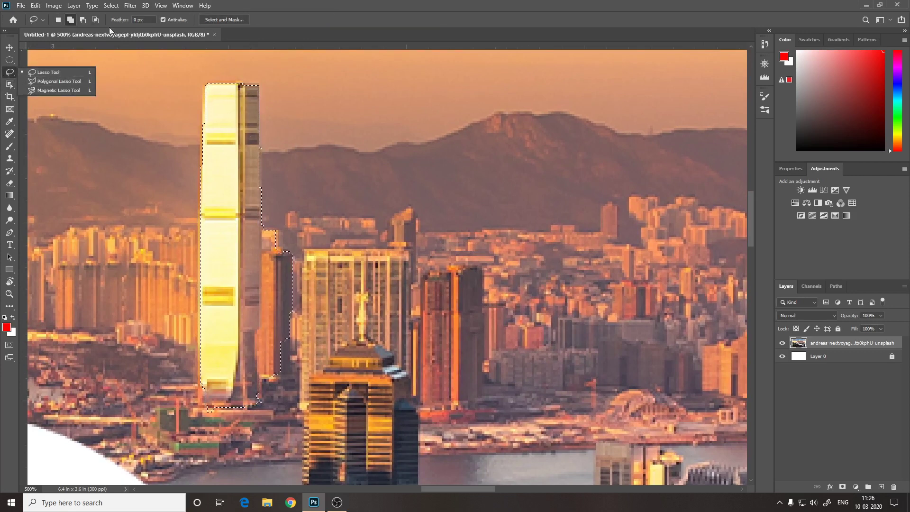
In Subtract mode, lasso the extra area right of the tower out of the selection.
left_click(83, 20)
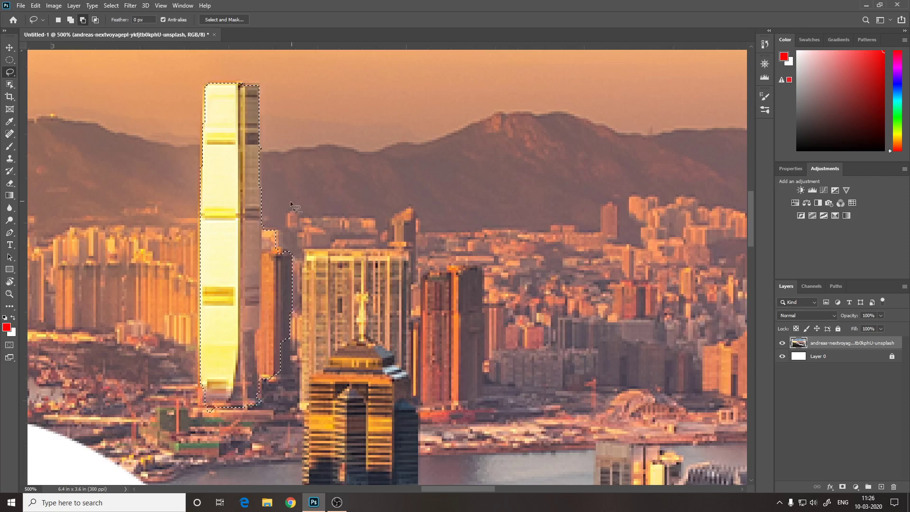
mouse_move(264, 220)
left_mouse_down()
mouse_move(263, 240)
mouse_move(382, 278)
left_mouse_up()
left_click_drag(382, 278, 258, 330)
key("ctrl+0")
mouse_move(261, 395)
left_mouse_down()
mouse_move(260, 331)
mouse_move(212, 399)
left_mouse_up()
key("ctrl+plus")
key("ctrl+plus")
Move the selected tower rightward with the Move Tool, leaving a white gap.
key("v")
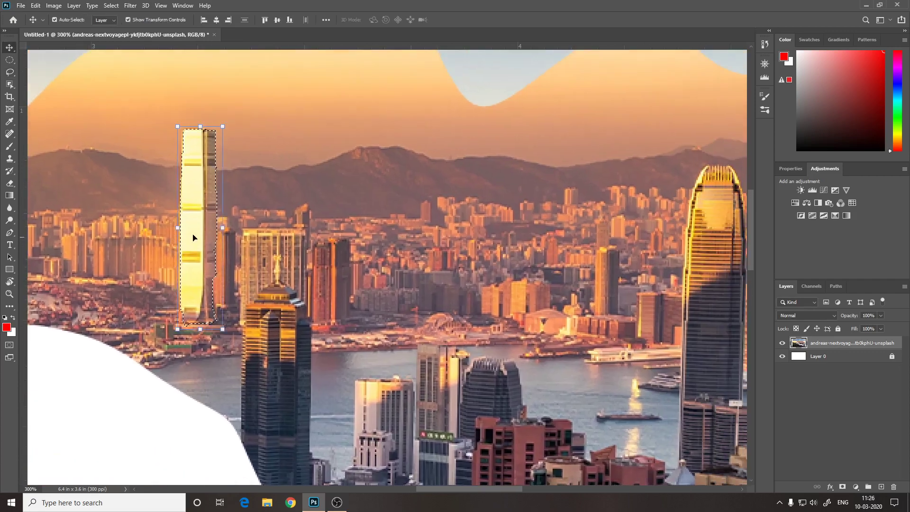
mouse_move(223, 240)
left_mouse_down()
mouse_move(332, 245)
mouse_move(365, 226)
left_mouse_up()
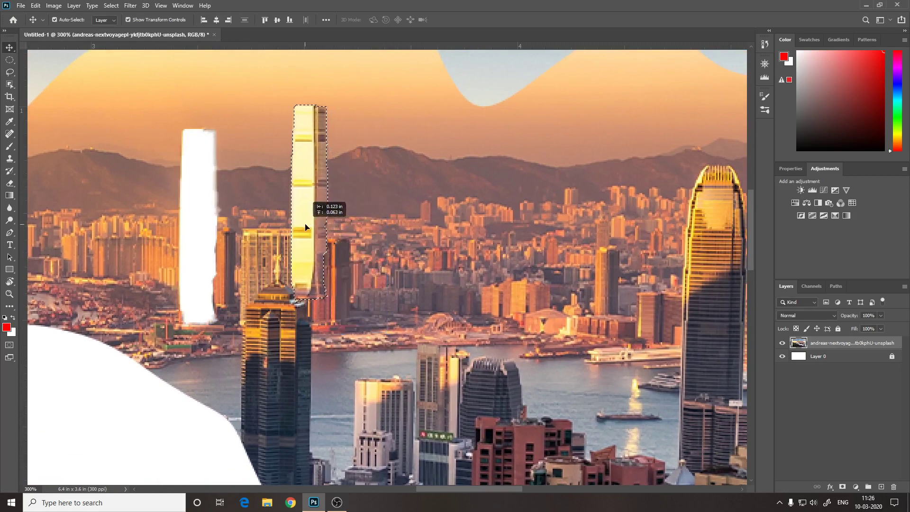
key("ctrl+0")
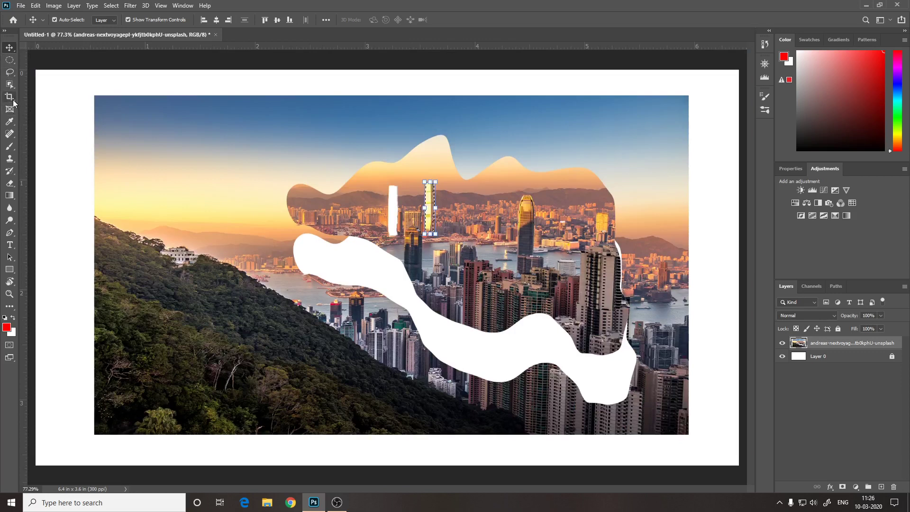
left_click(12, 134)
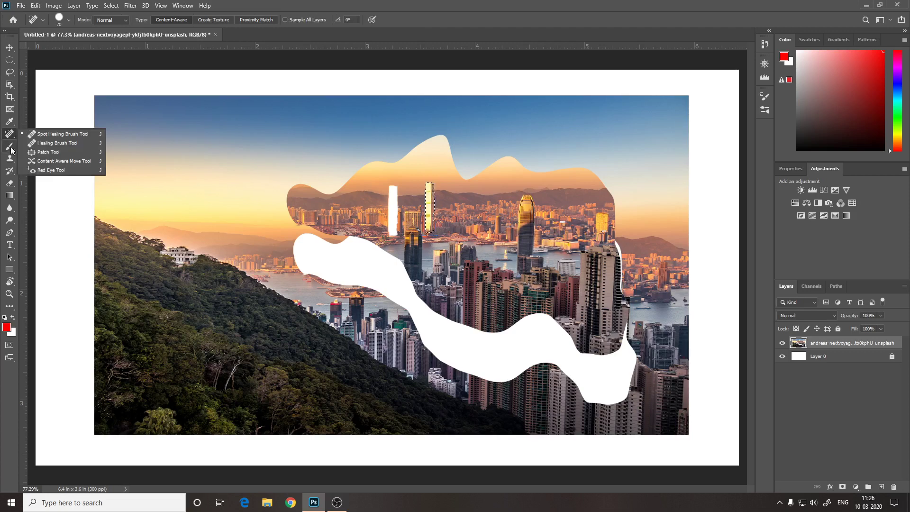
left_click(12, 125)
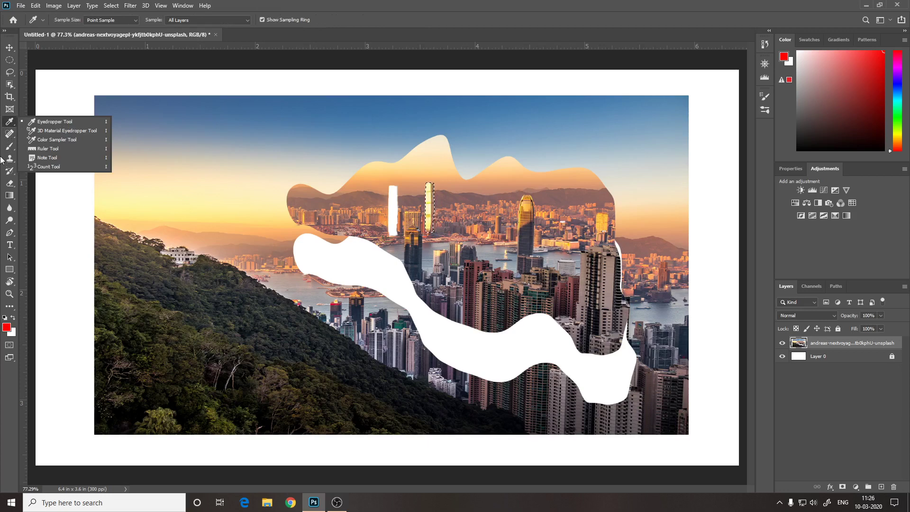
key("v")
left_click(156, 72)
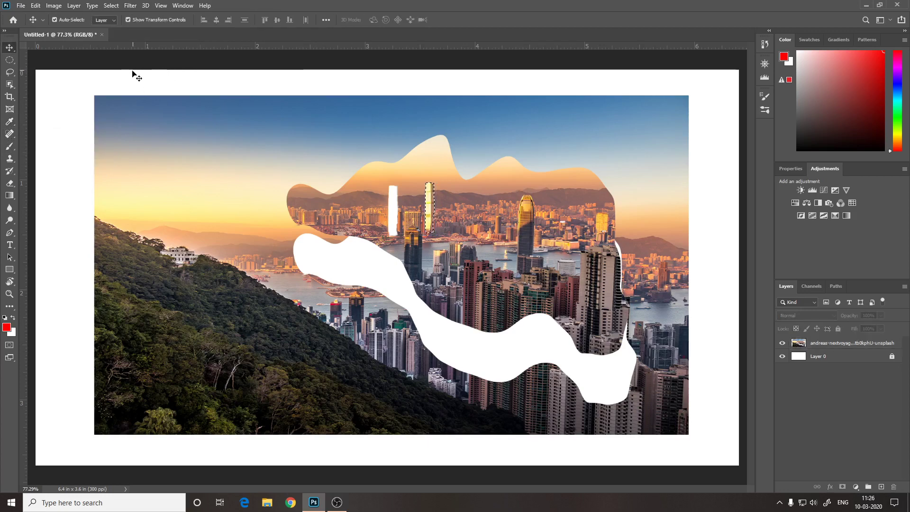